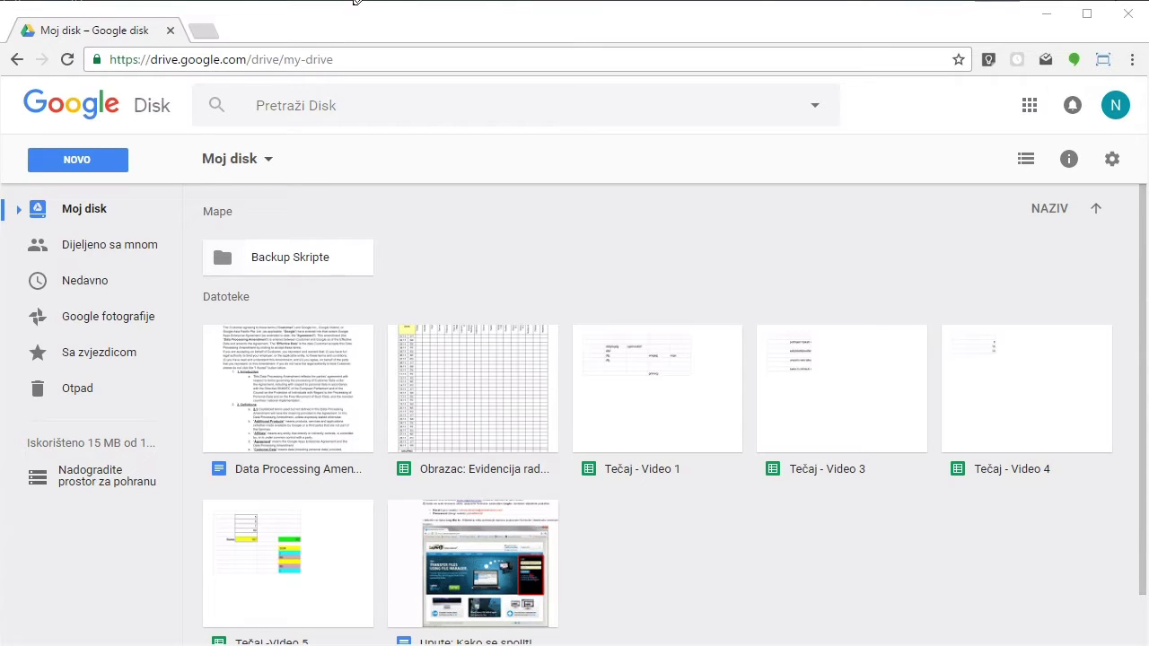
Create a new blank Google Sheets spreadsheet from My Drive
mouse_move(179, 114)
left_mouse_down()
mouse_move(93, 153)
mouse_move(113, 165)
left_mouse_up()
left_click(98, 162)
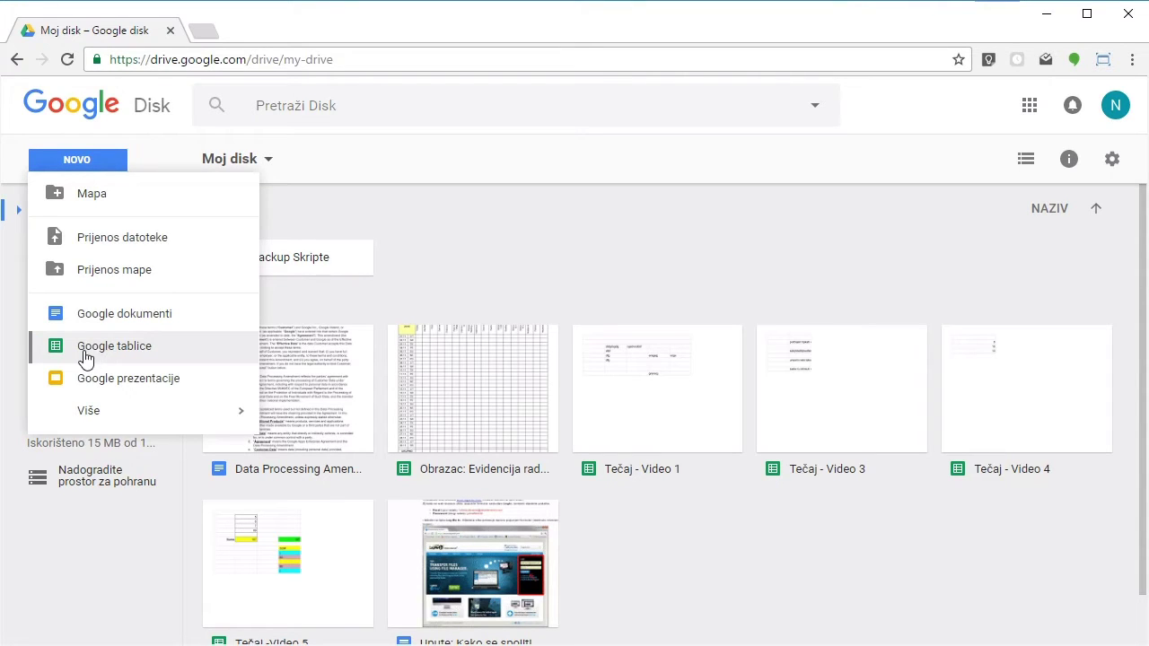
left_click(117, 346)
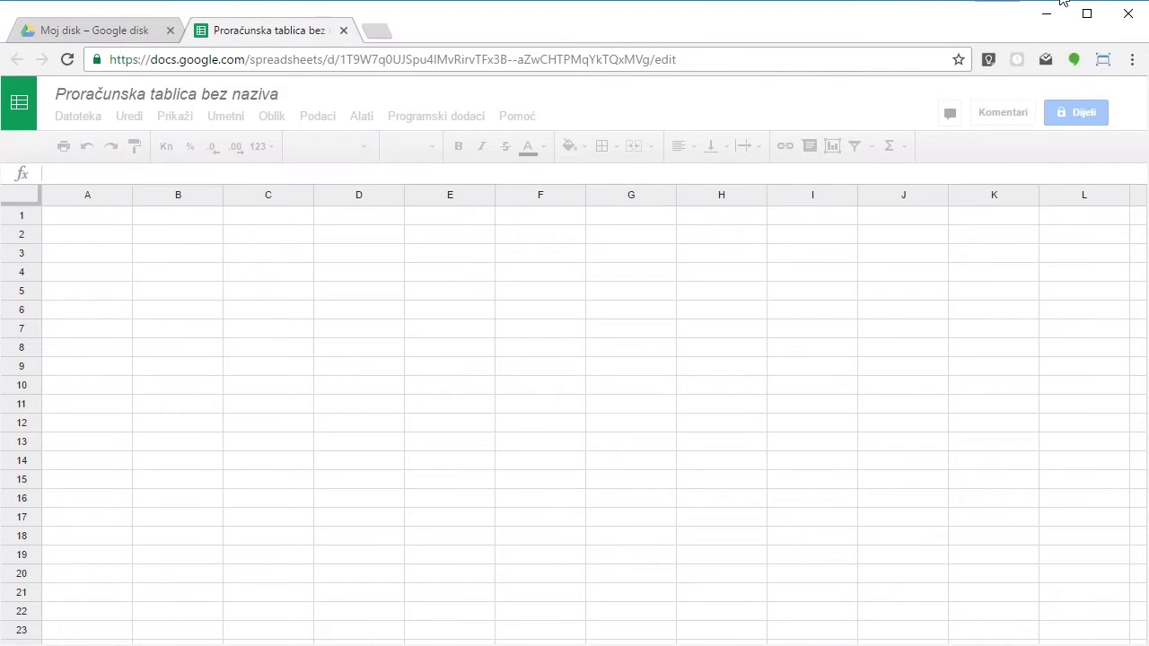
mouse_move(473, 92)
left_mouse_down()
mouse_move(221, 99)
mouse_move(239, 175)
mouse_move(476, 88)
mouse_move(432, 89)
left_mouse_up()
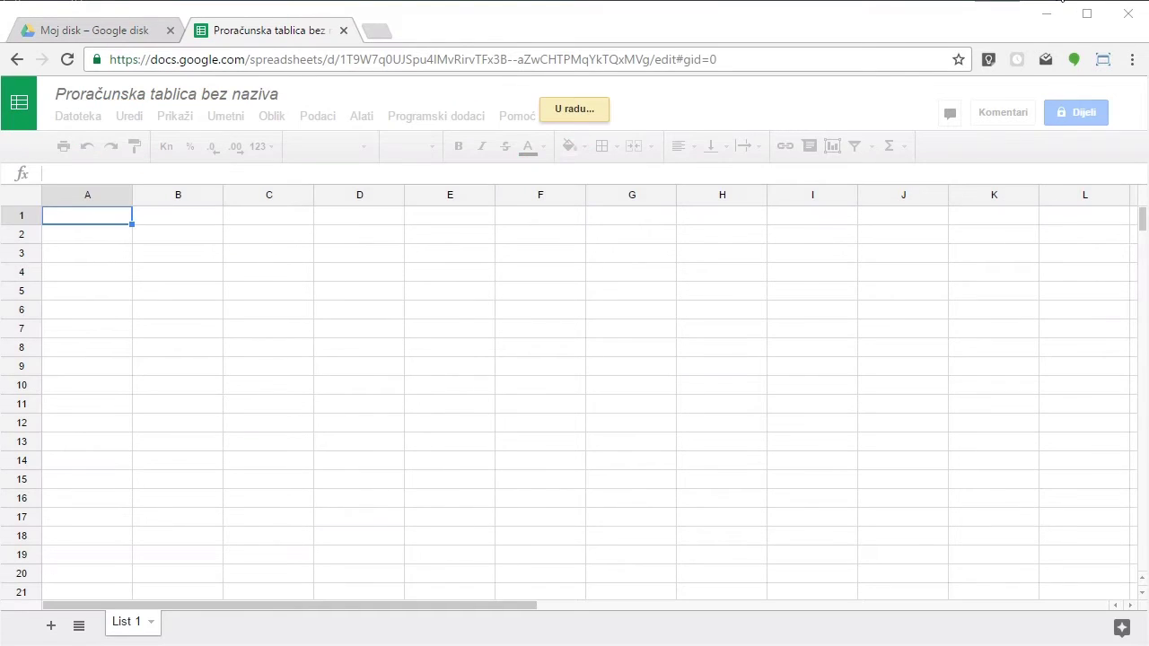
mouse_move(607, 88)
left_mouse_down()
mouse_move(536, 87)
mouse_move(618, 83)
left_mouse_up()
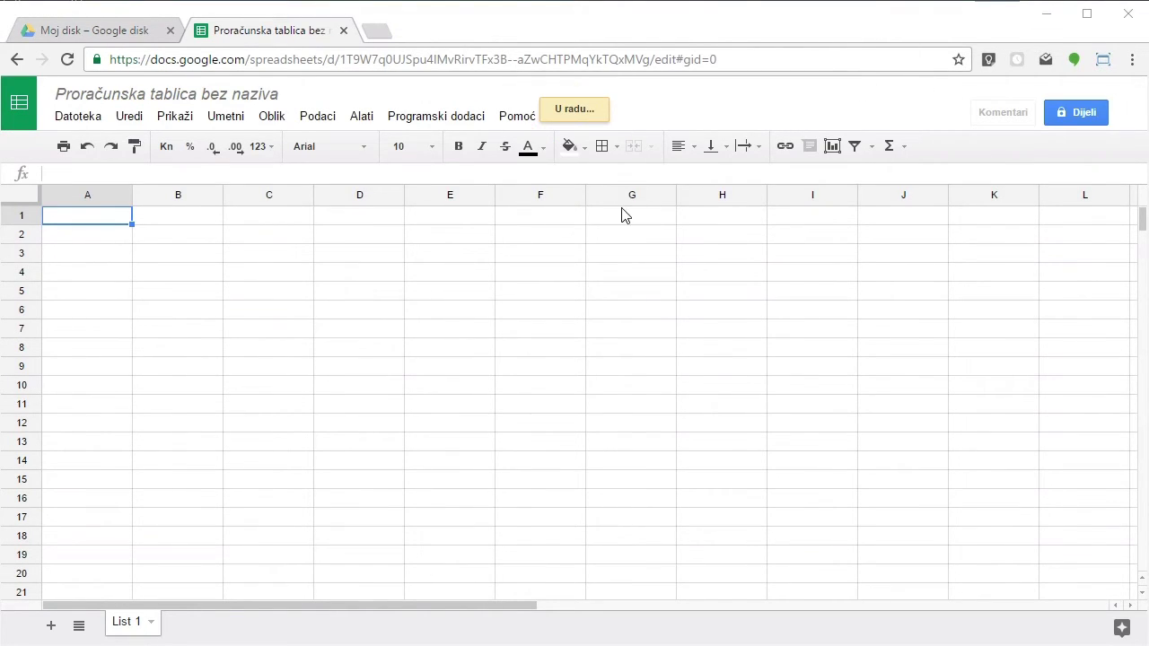
key("F5")
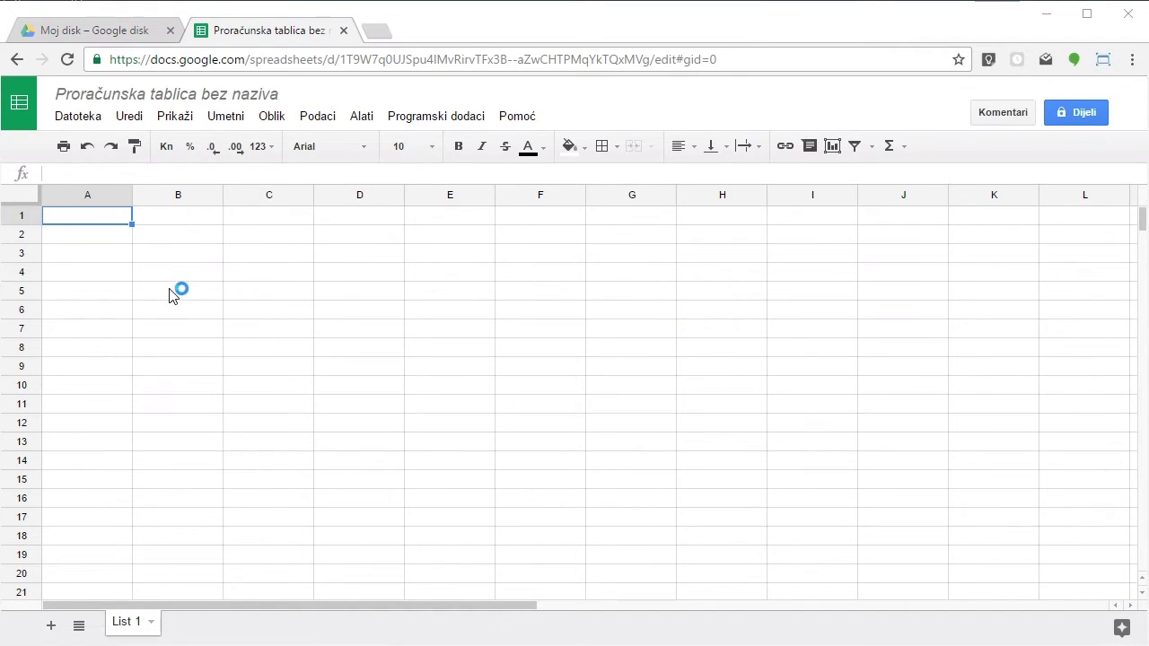
Rename the untitled spreadsheet as "Tečaj - Vježba 11"
left_click(158, 95)
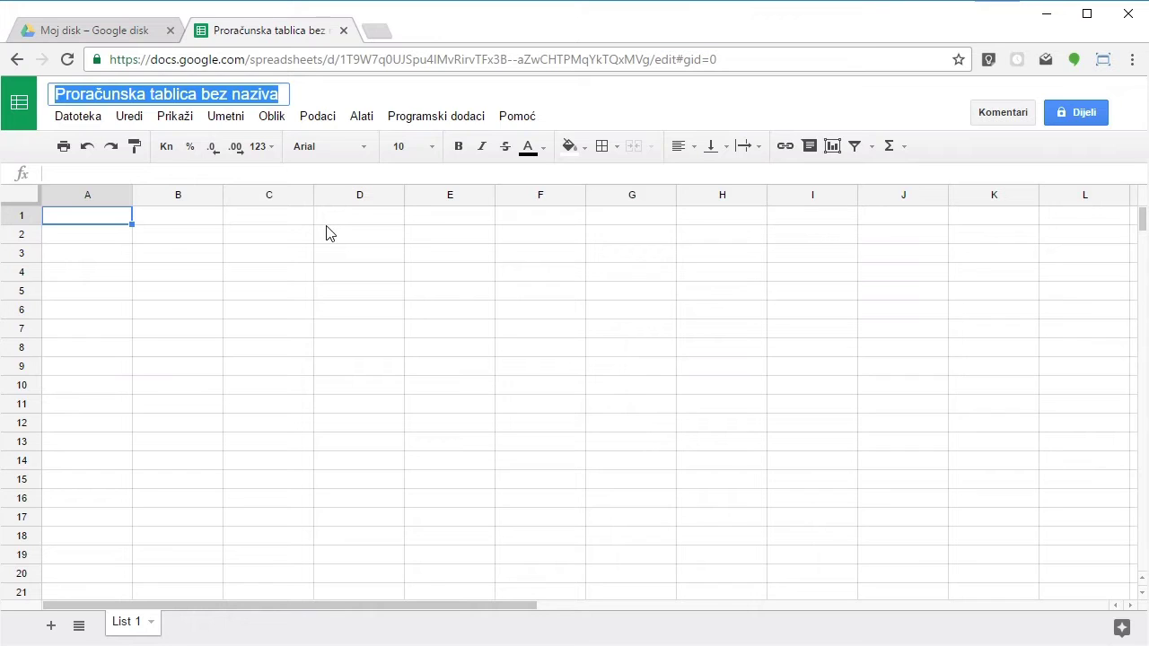
type("Tečaj - Vježba 11")
key("Return")
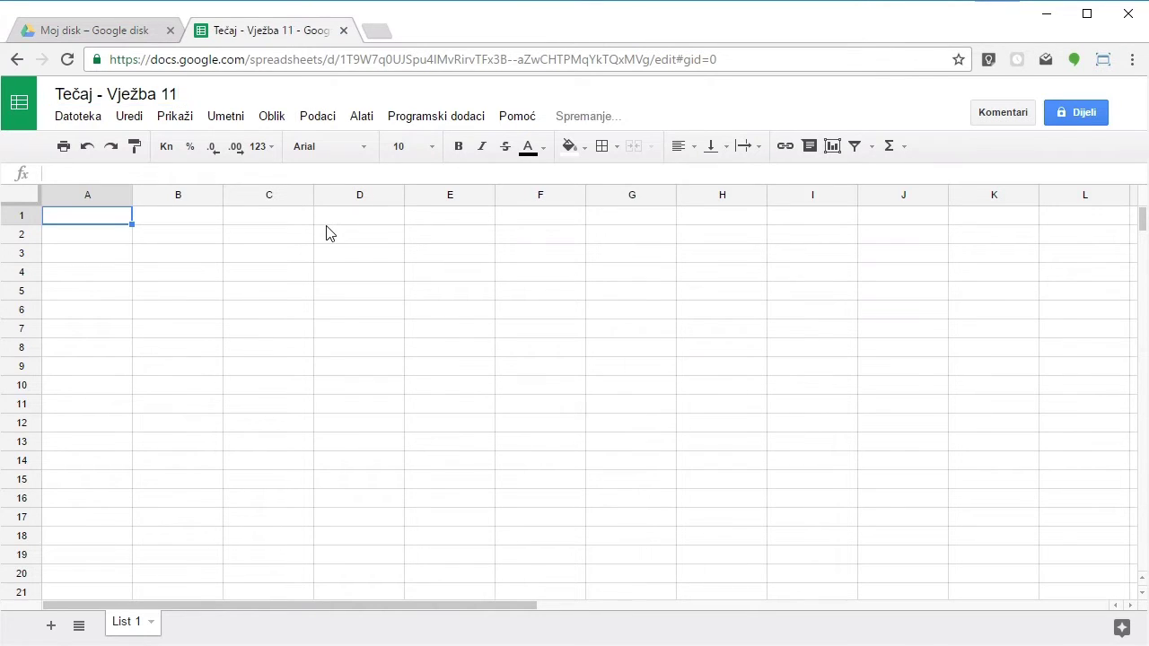
left_click(95, 253)
left_click(96, 220)
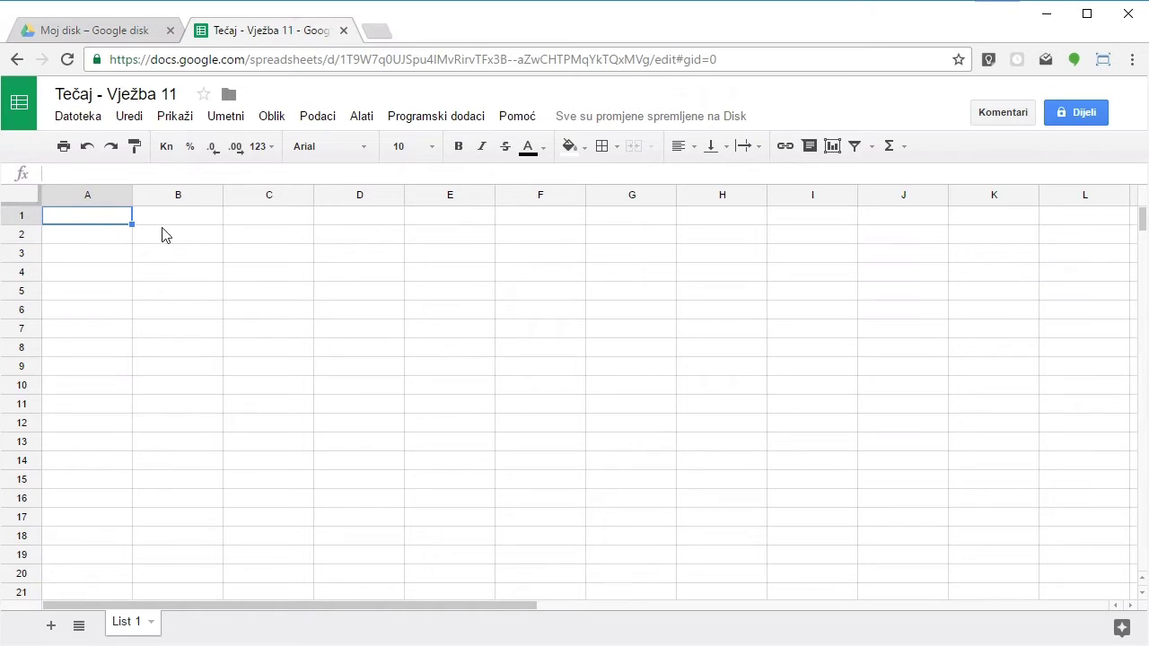
left_click(92, 253)
left_click(109, 220)
left_click(175, 220)
left_click(230, 273)
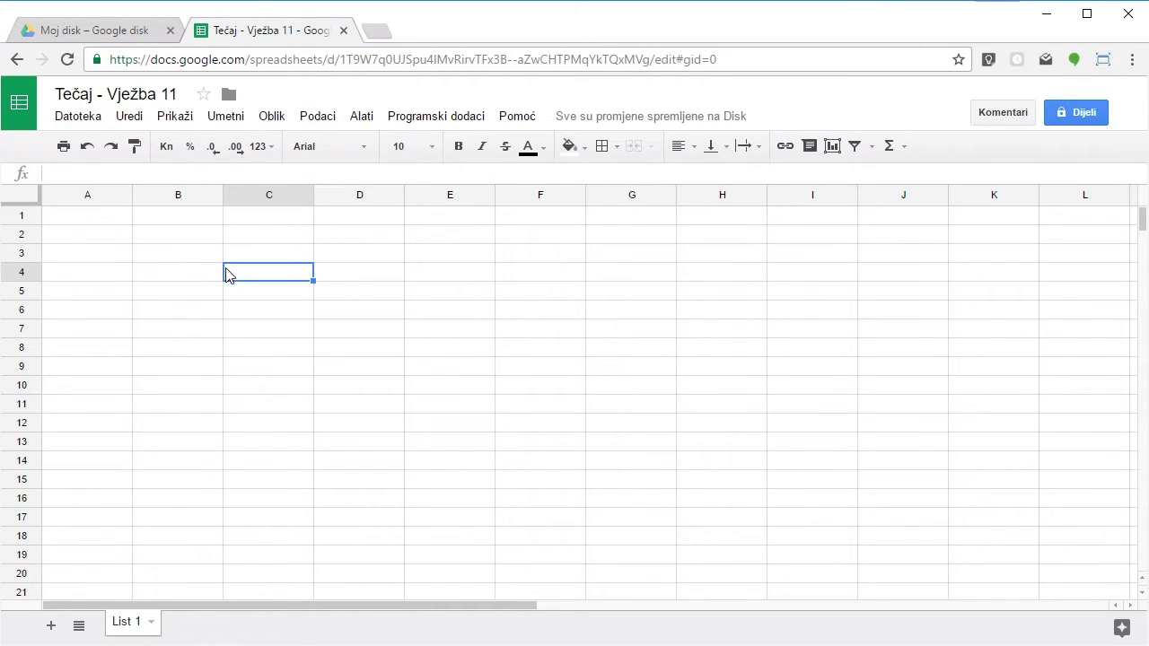
left_click(278, 218)
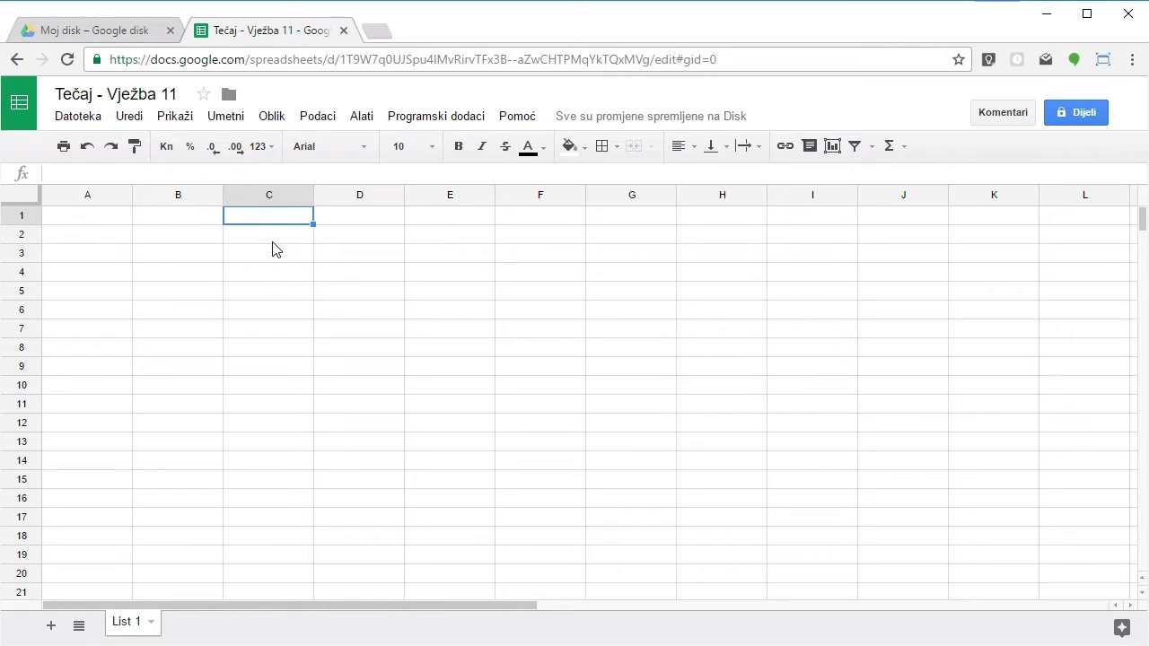
left_click(357, 222)
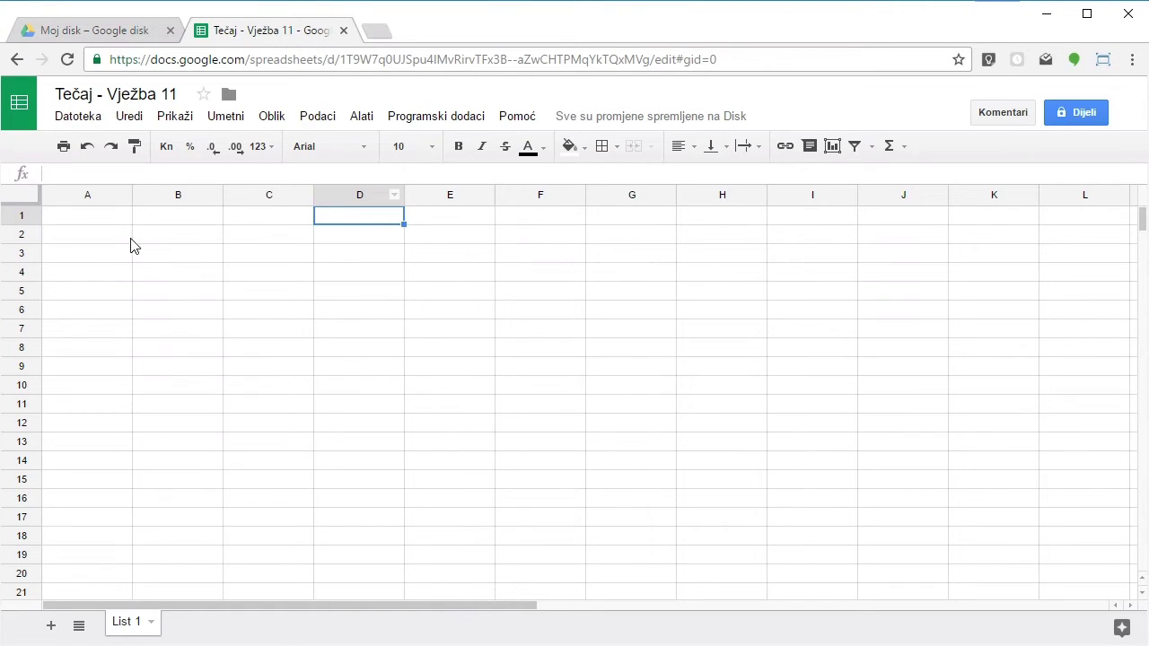
Enter the column headings "Stavka" in cell A1 and "Jedinična cijena" in cell B1
left_click(114, 218)
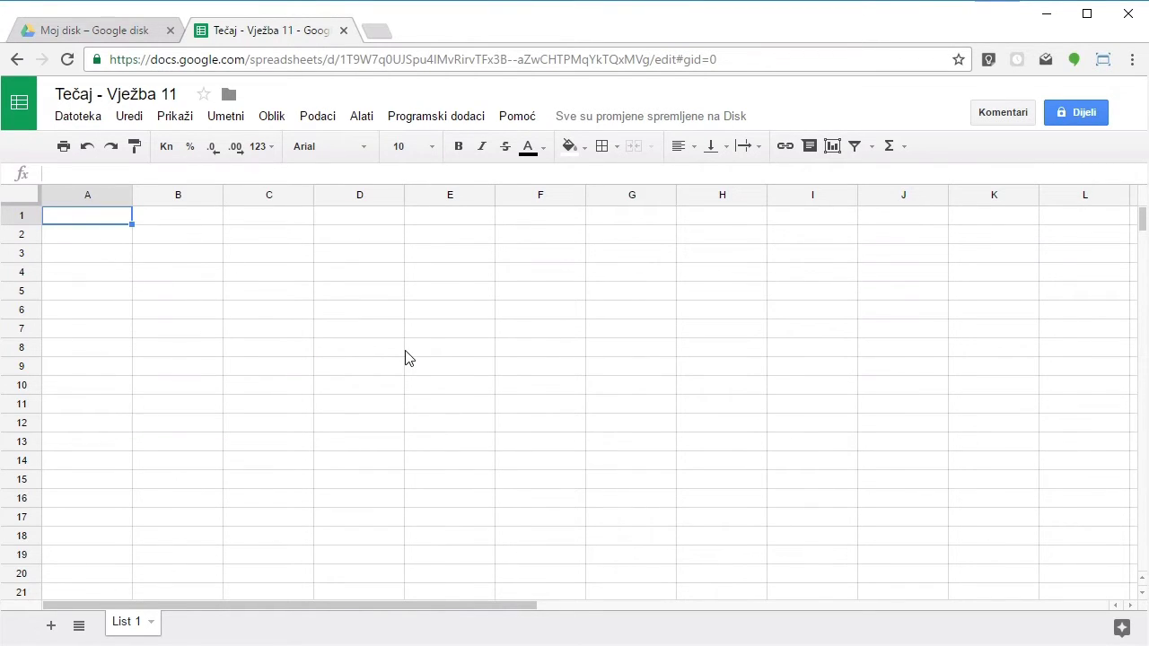
type("Stavka")
key("Return")
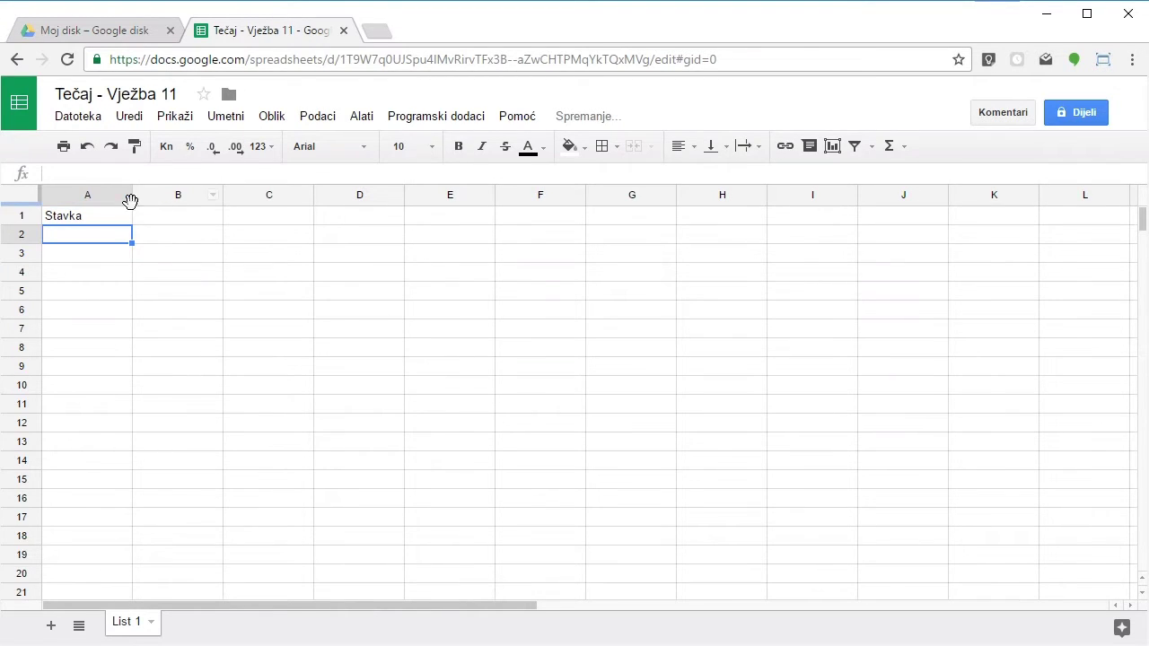
left_click(167, 219)
type("Jedinična cijena")
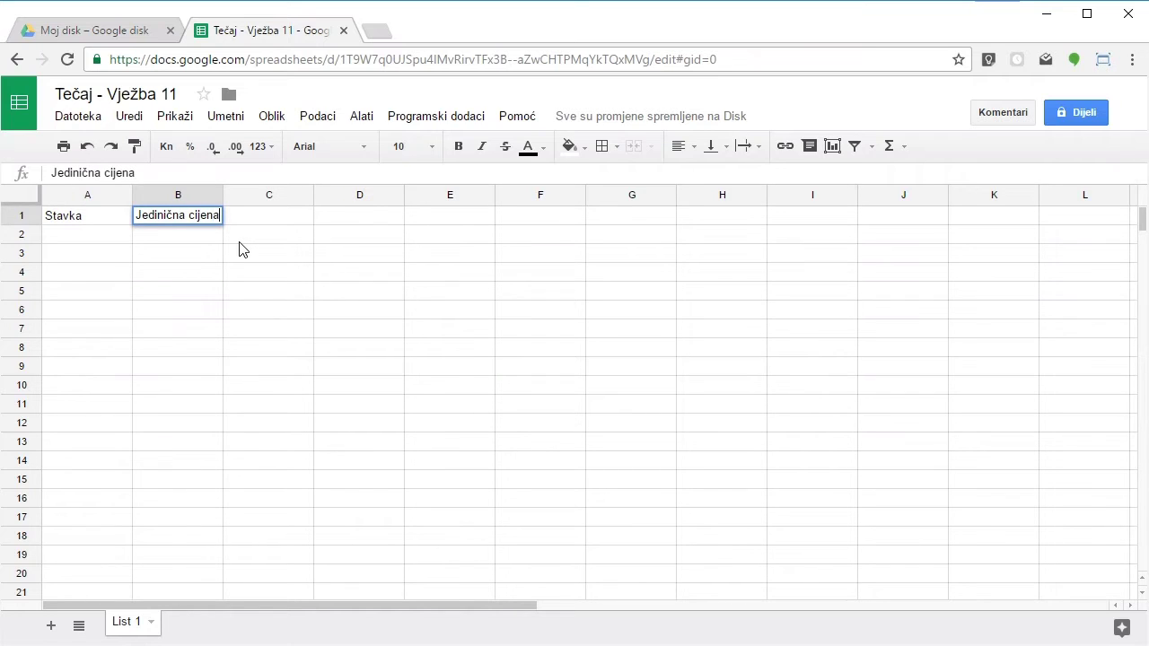
key("Return")
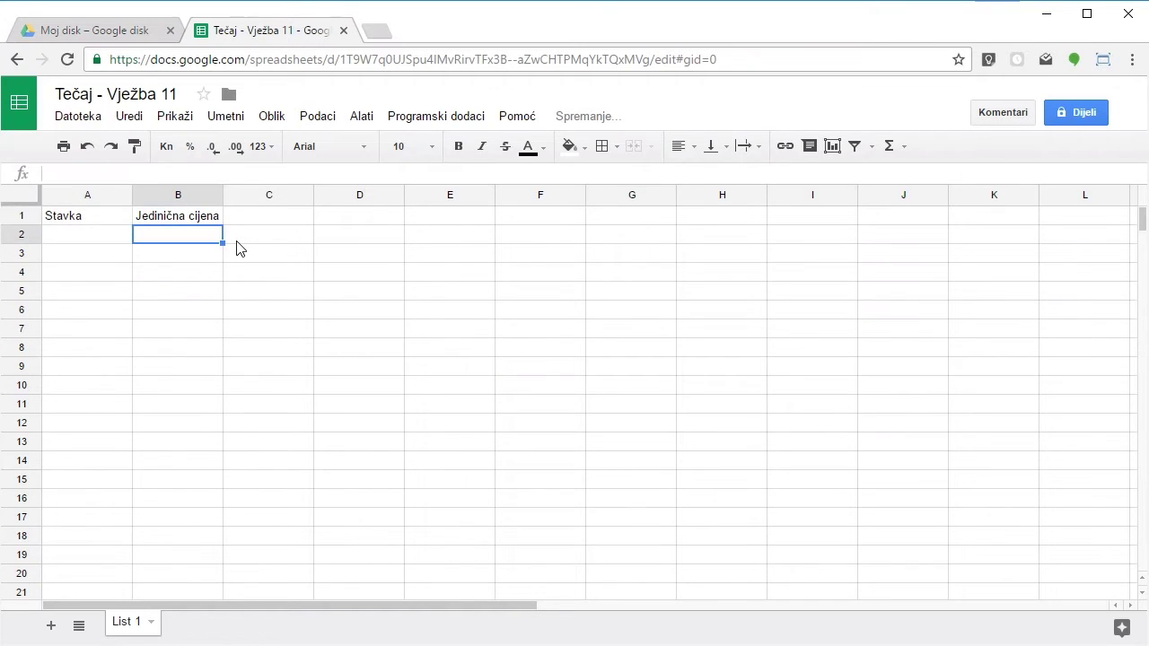
Enter the column headings "Količina" in cell C1 and "Iznos" in cell D1
left_click(262, 223)
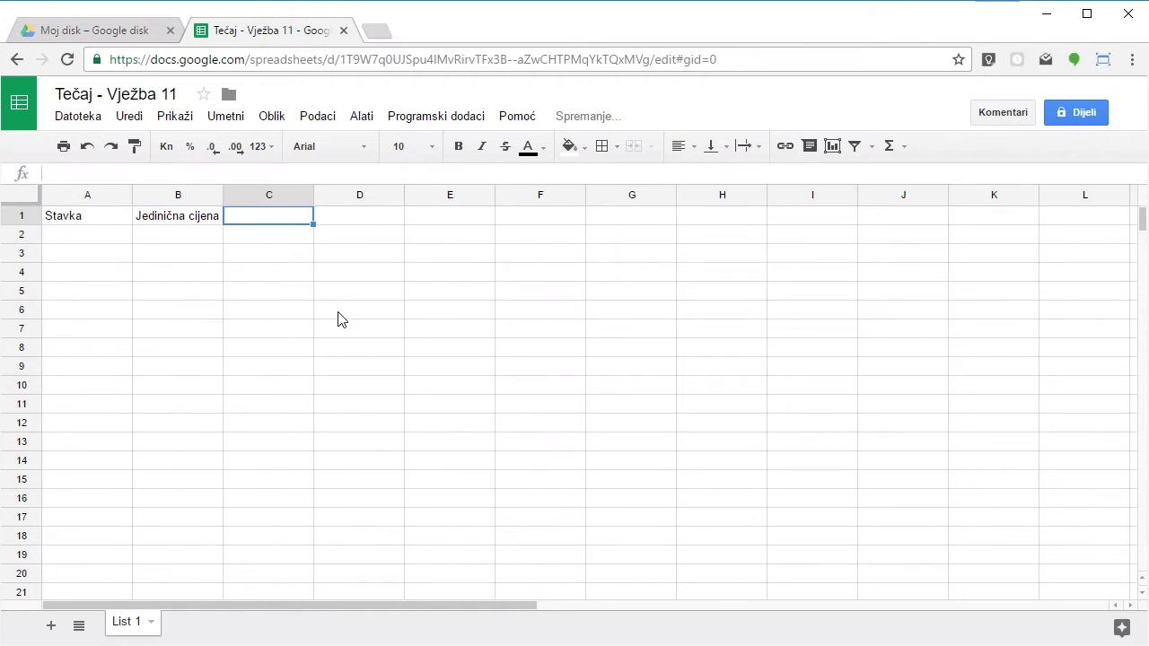
type("Koma")
key("BackSpace")
key("BackSpace")
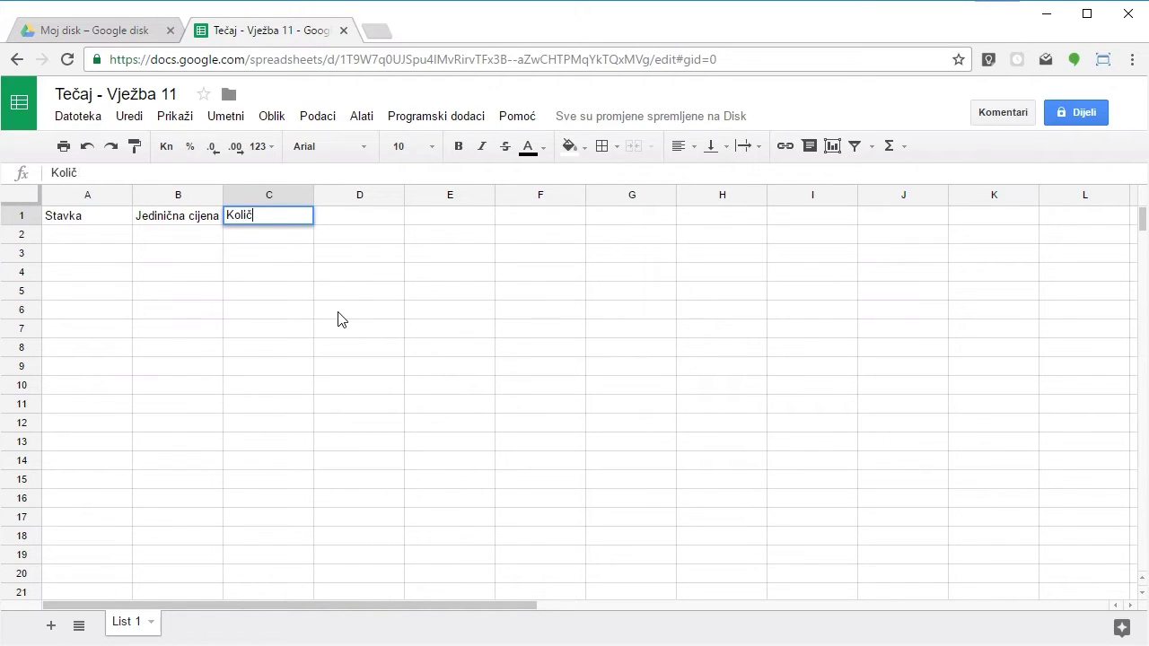
type("ličina")
key("Tab")
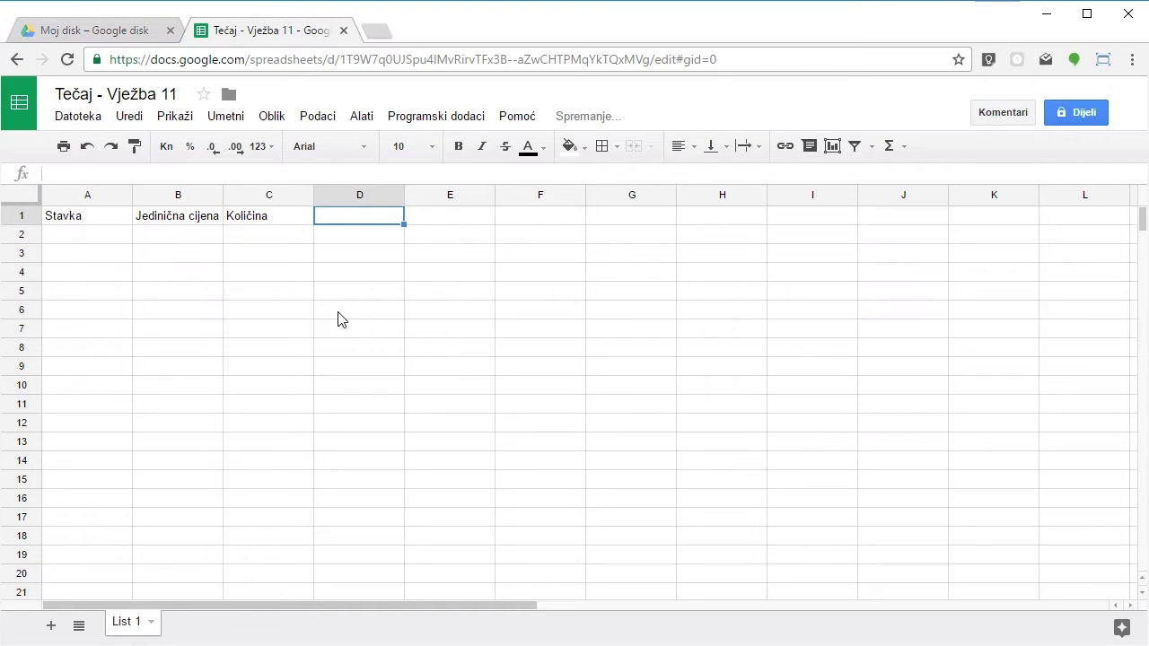
type("Iz")
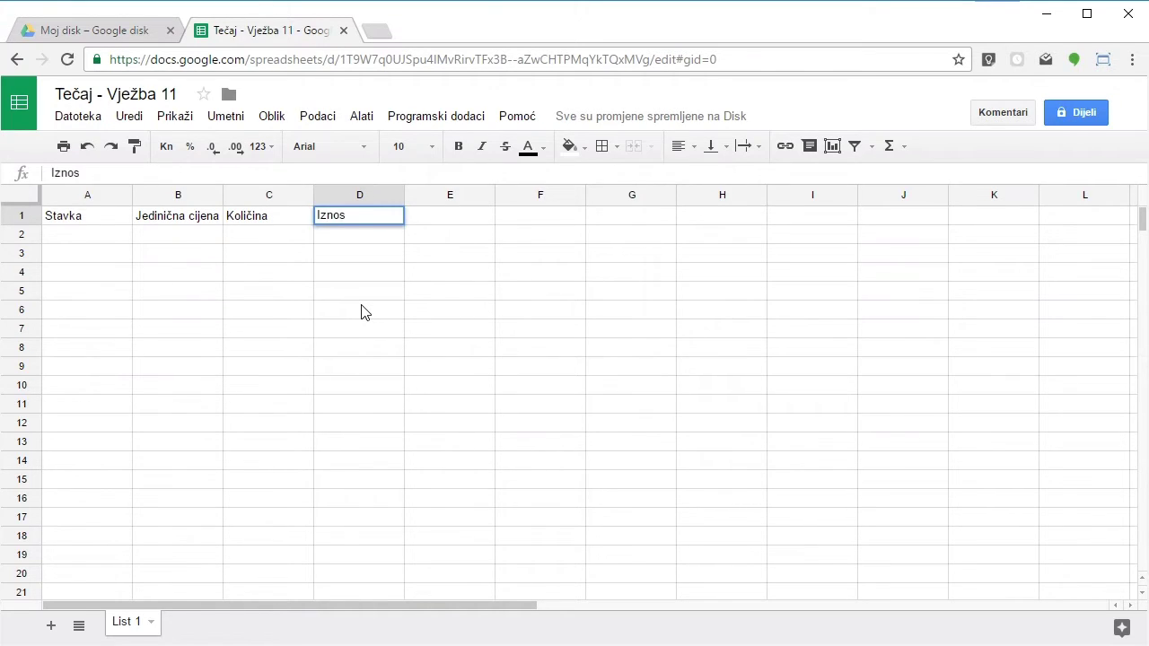
type("nos")
key("Return")
left_click(263, 274)
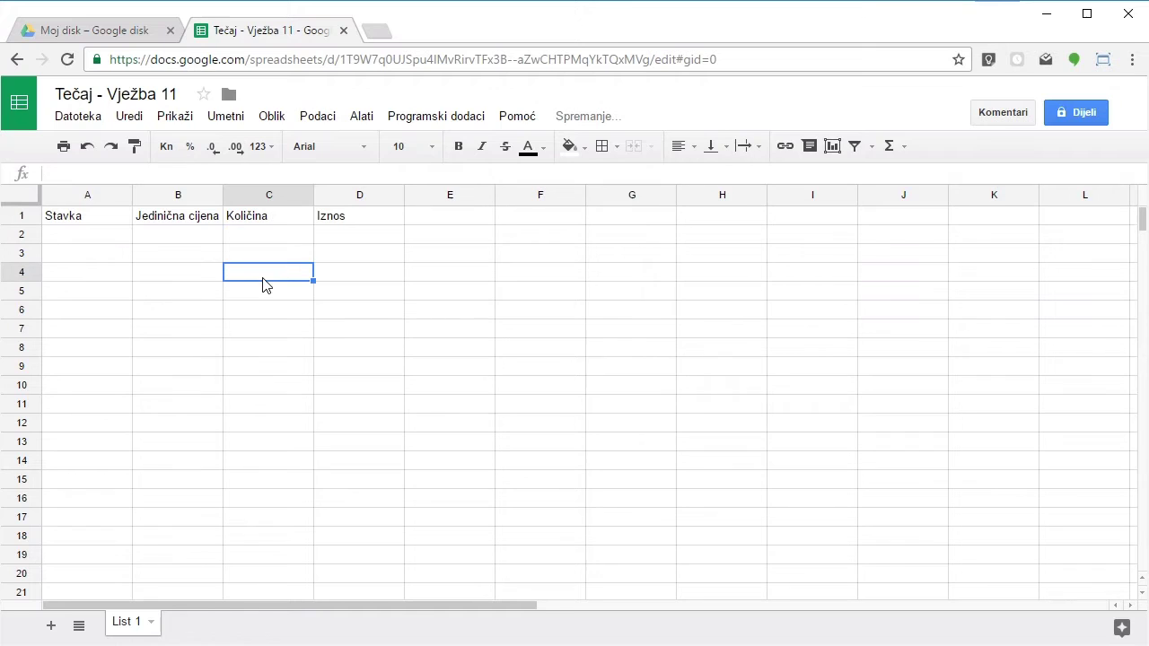
left_click(85, 221)
left_click(178, 239)
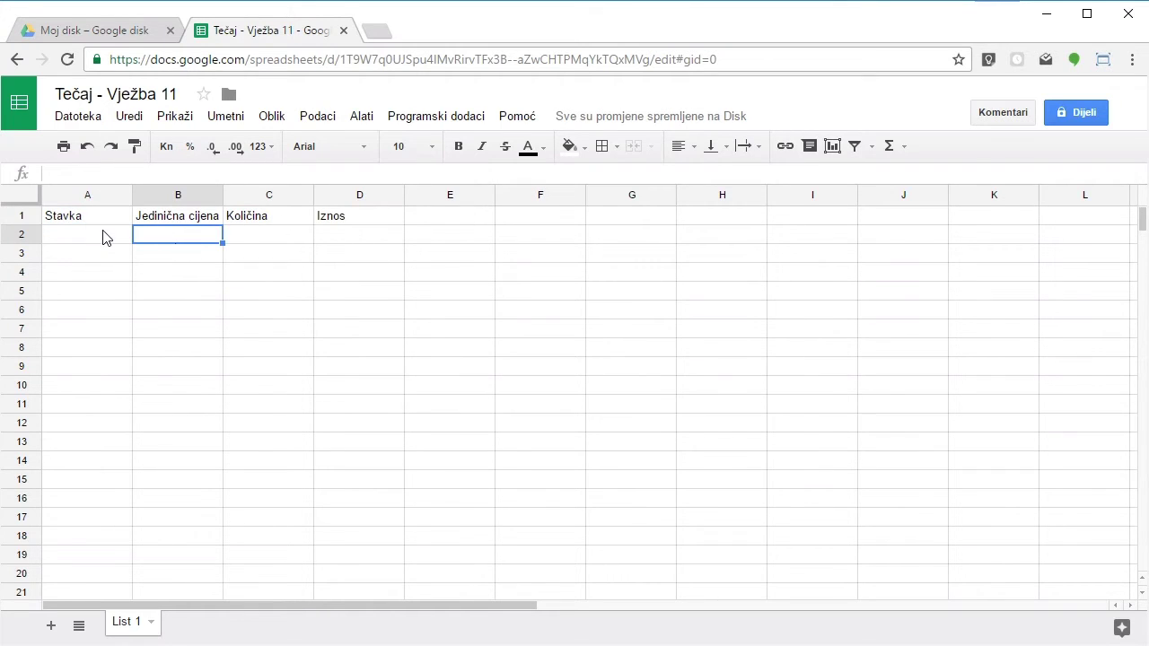
left_click_drag(84, 221, 385, 236)
left_click(260, 269)
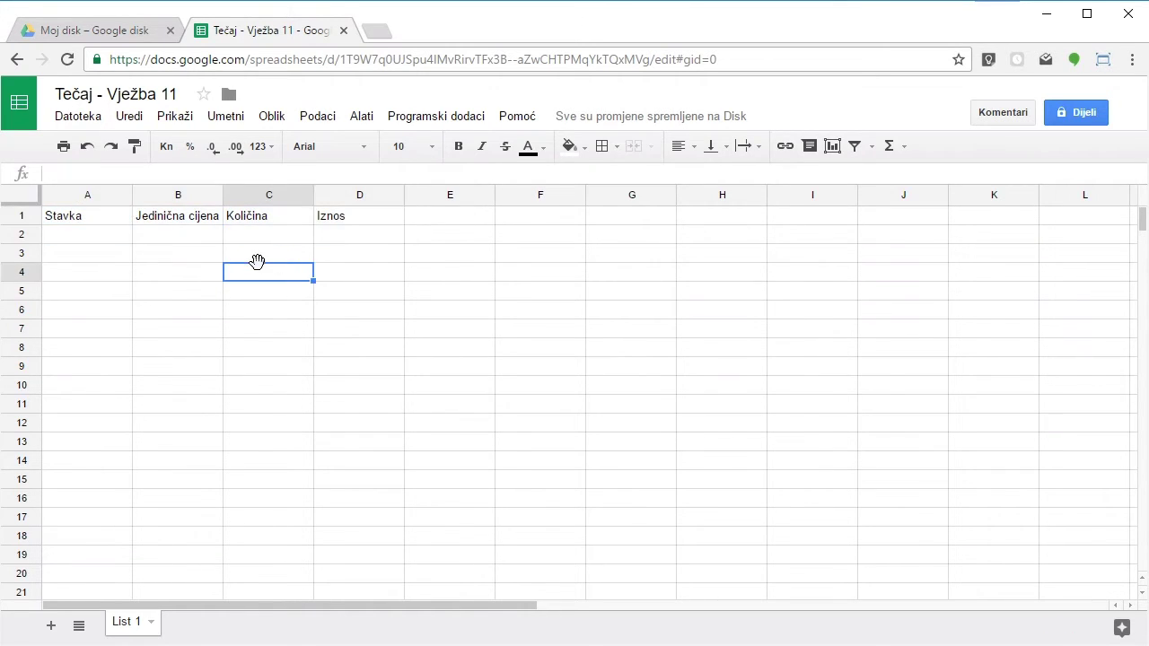
left_click(108, 237)
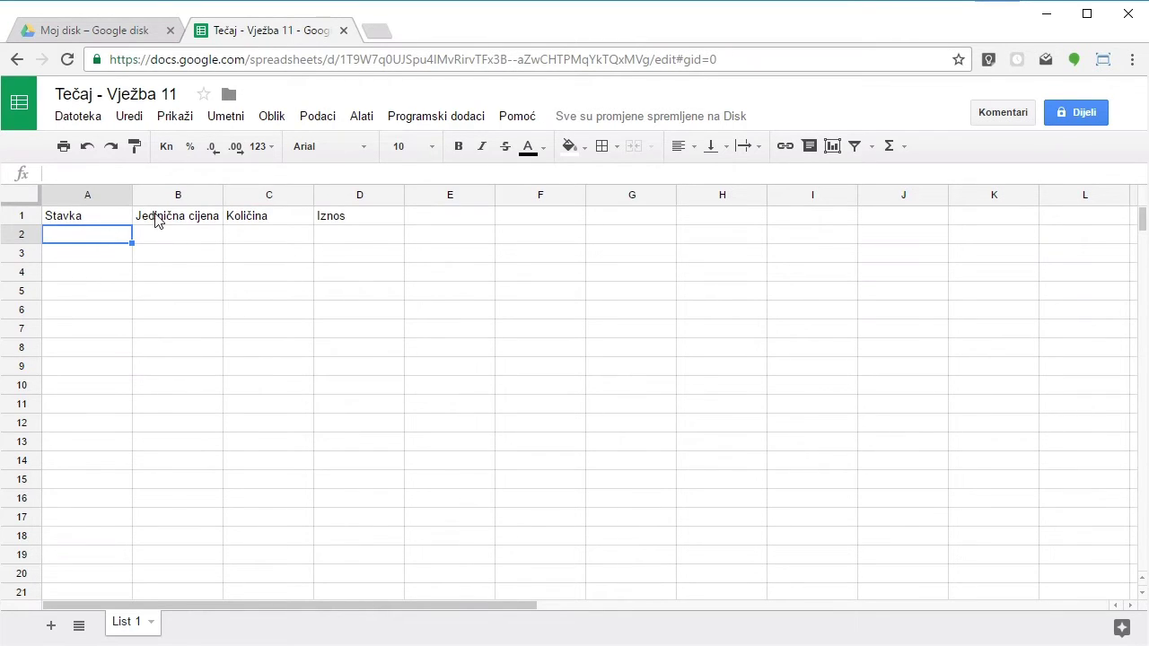
left_click(305, 239)
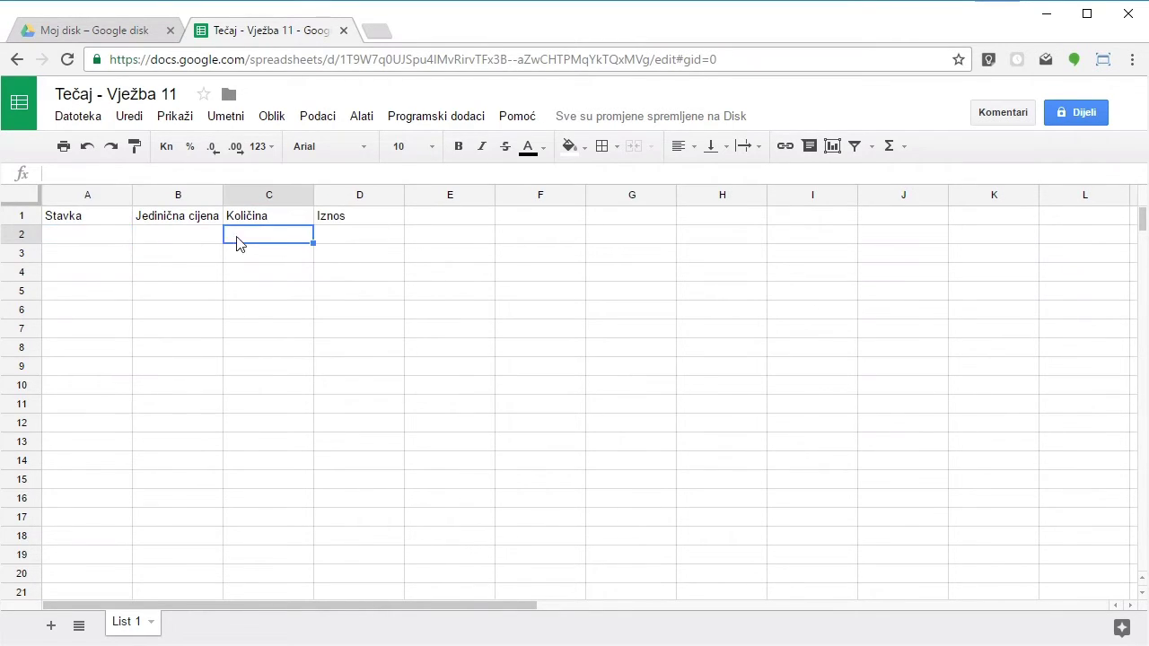
Make the four column headings in cells A1 to D1 bold
left_click(103, 218)
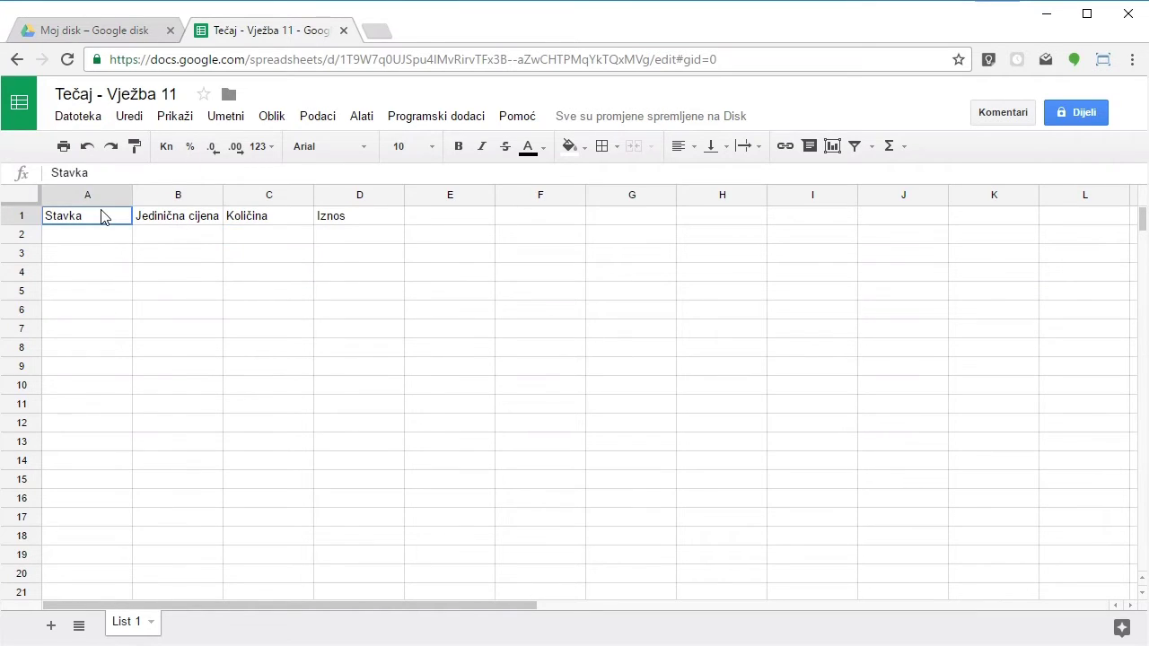
left_click_drag(103, 216, 346, 218)
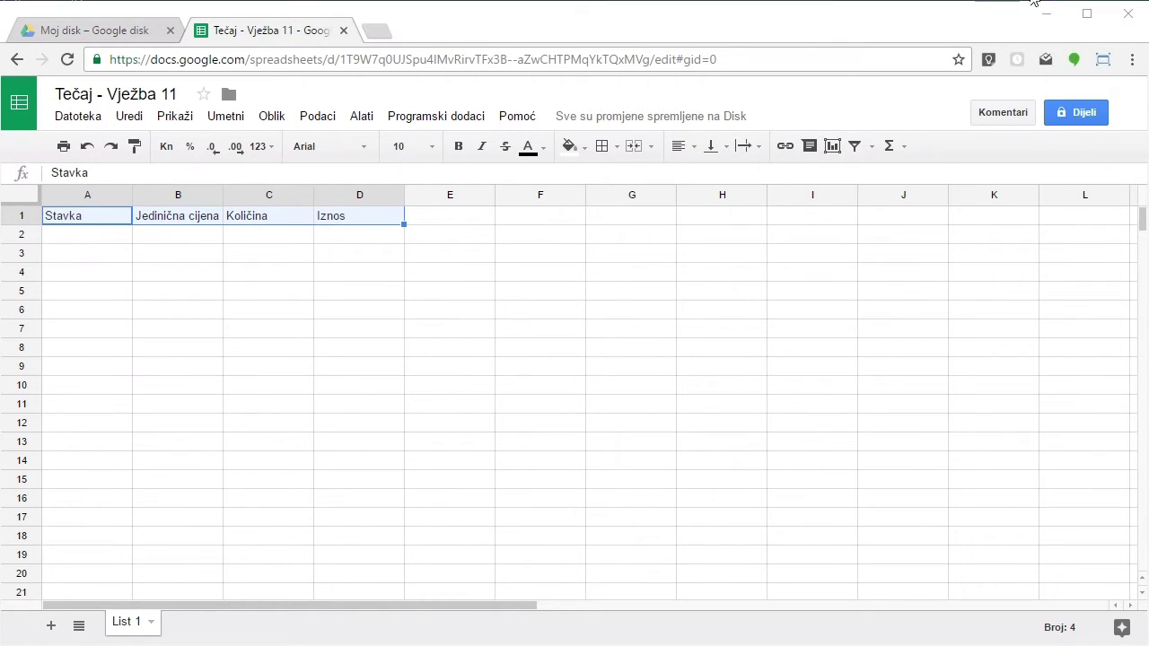
mouse_move(444, 148)
left_mouse_down()
mouse_move(485, 144)
mouse_move(470, 130)
left_mouse_up()
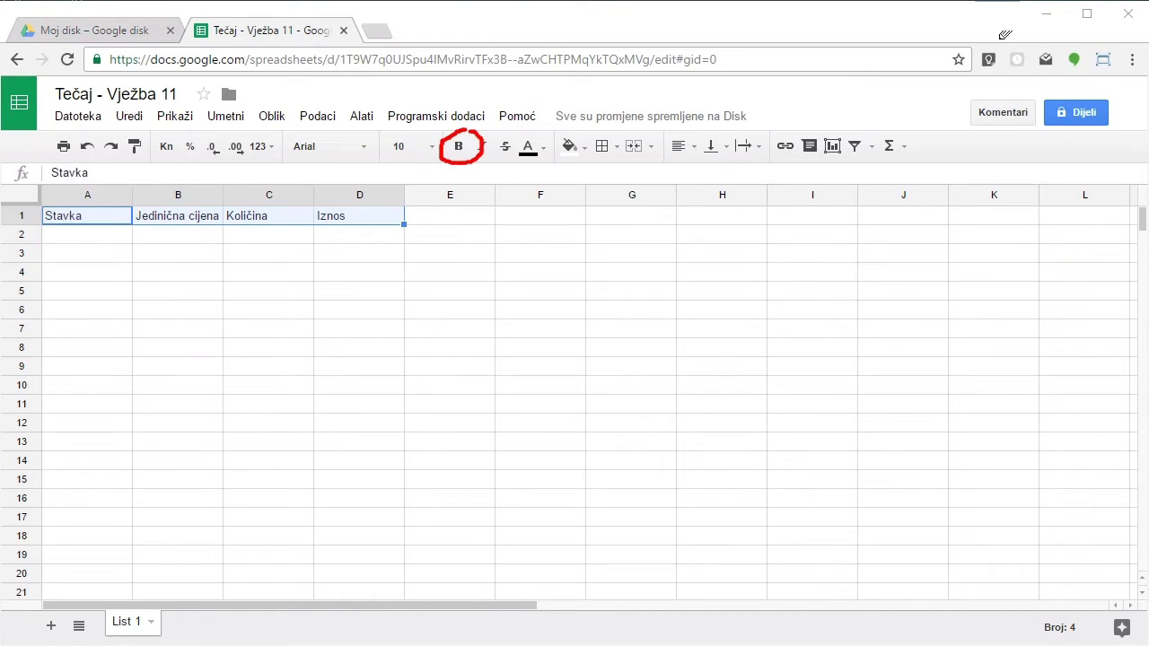
left_click(461, 148)
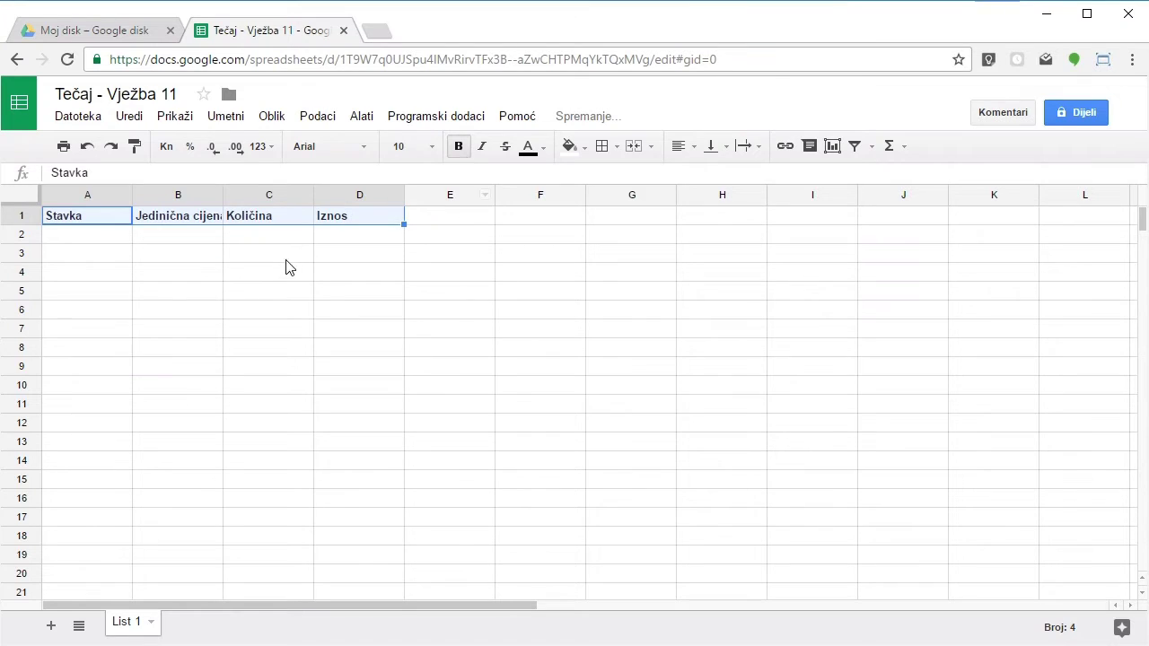
left_click(264, 276)
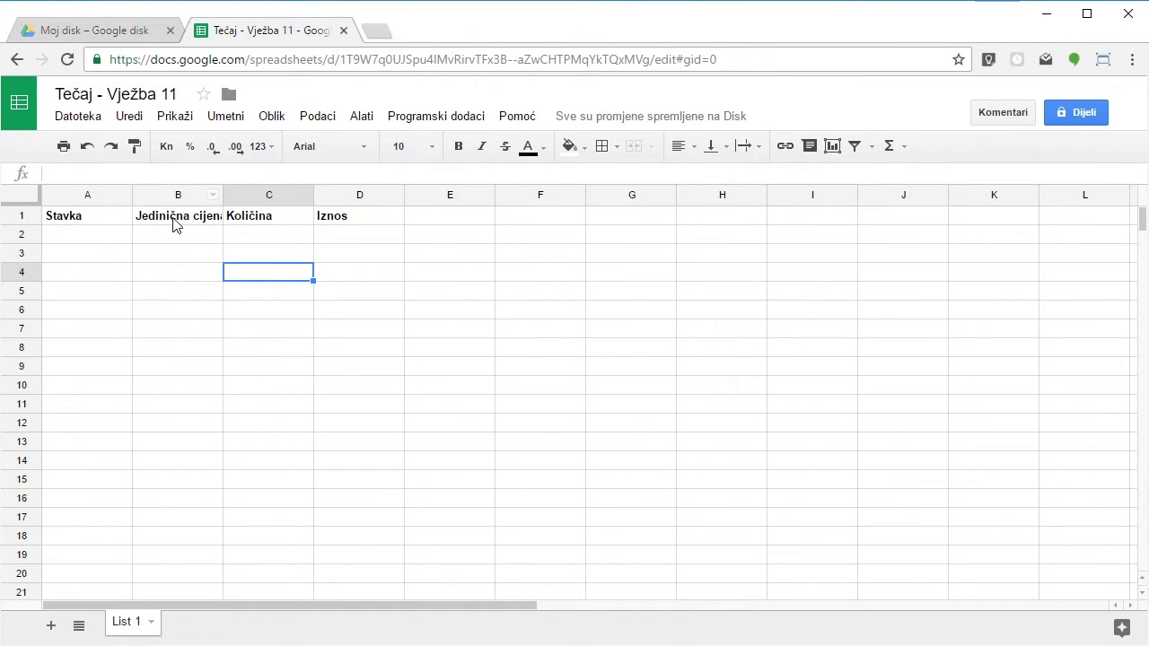
Widen column B just enough to fit the full bold heading "Jedinična cijena"
left_click(200, 220)
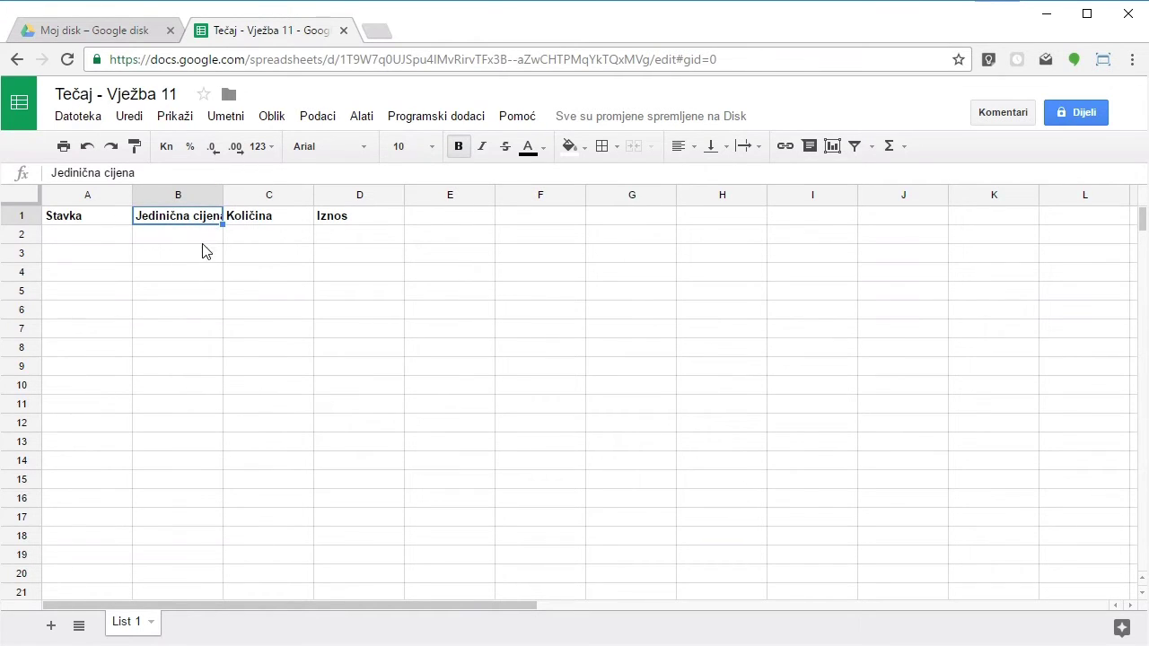
left_click(198, 256)
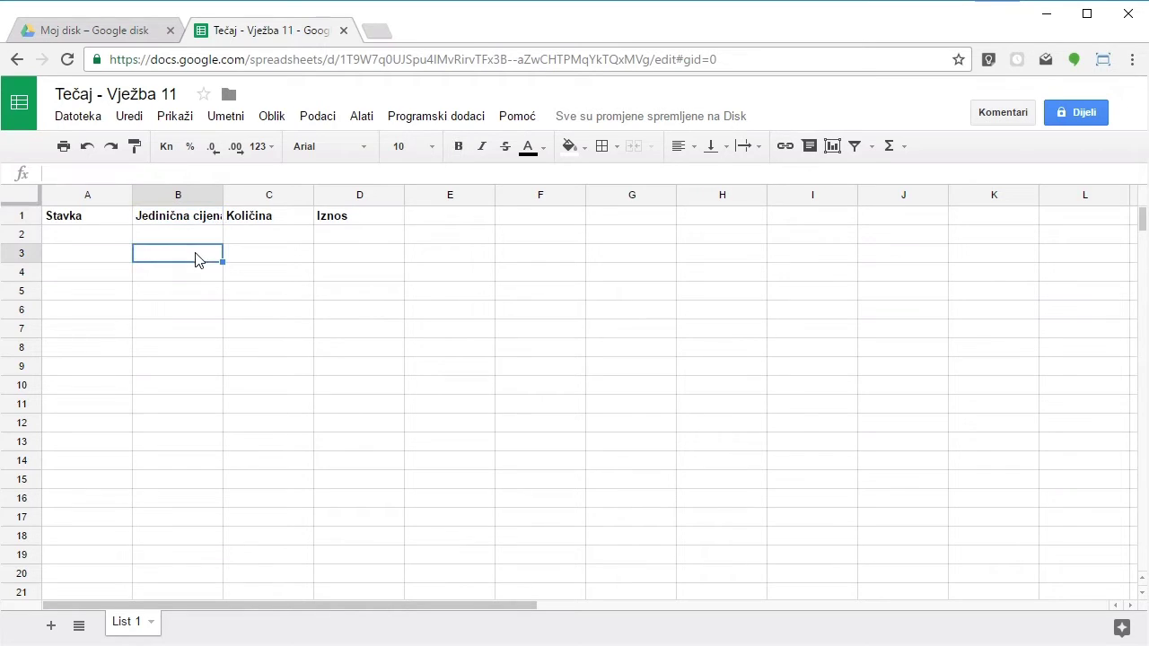
left_click(248, 237)
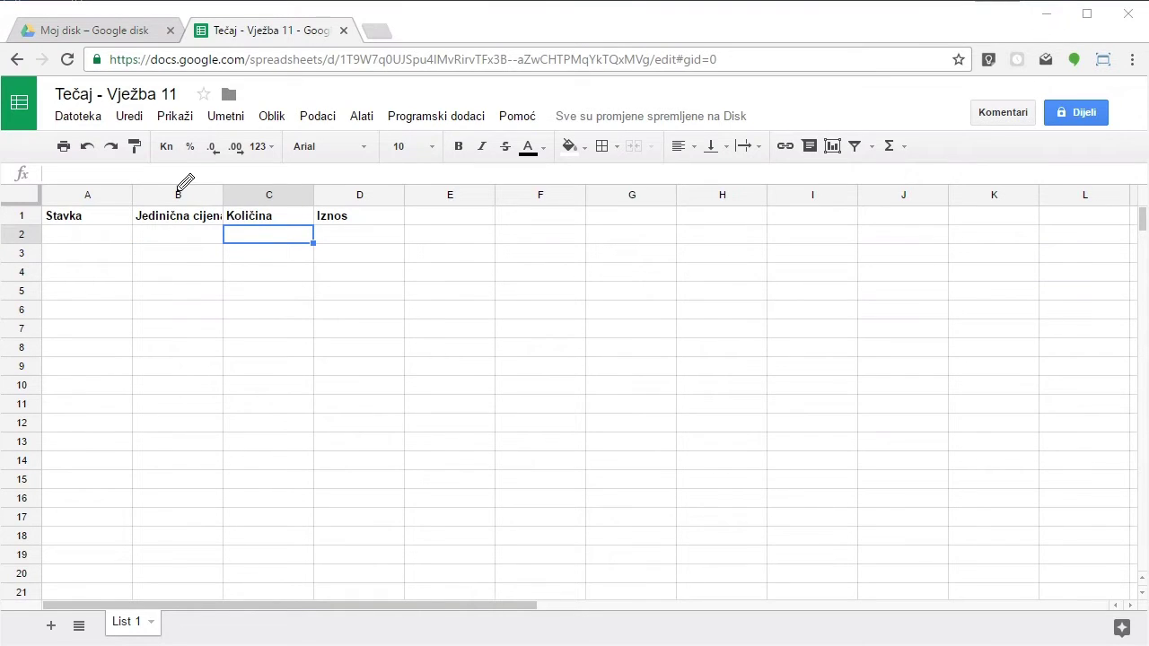
mouse_move(137, 181)
left_mouse_down()
mouse_move(216, 180)
mouse_move(140, 194)
left_mouse_up()
left_click_drag(221, 194, 283, 197)
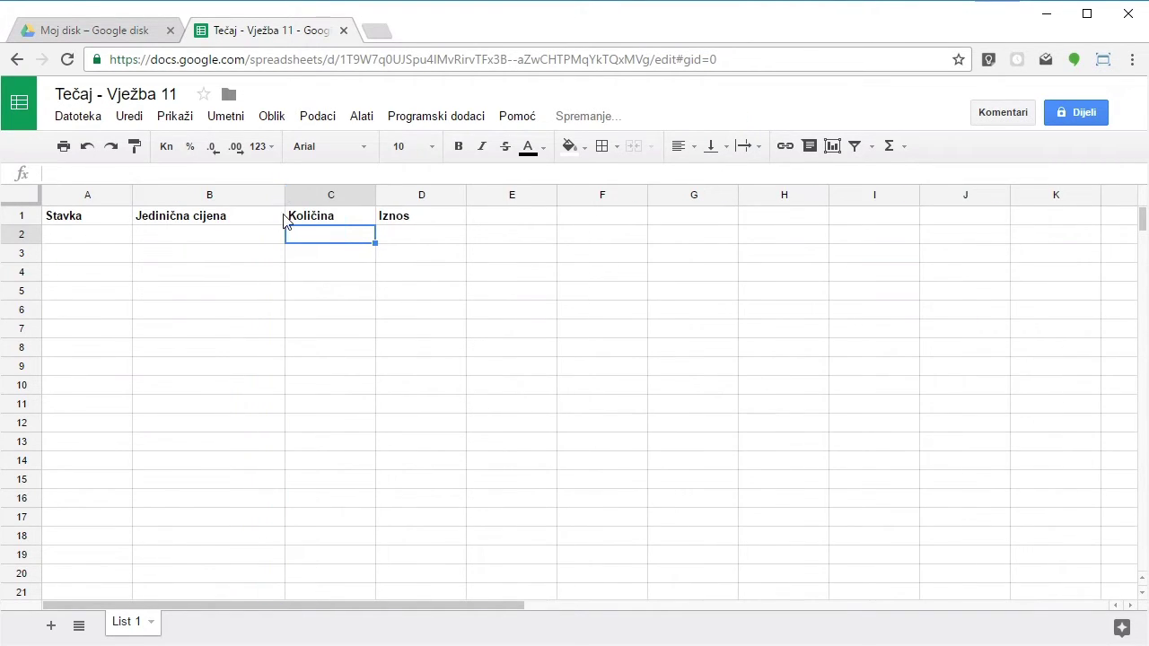
left_click_drag(281, 194, 233, 198)
left_click(198, 307)
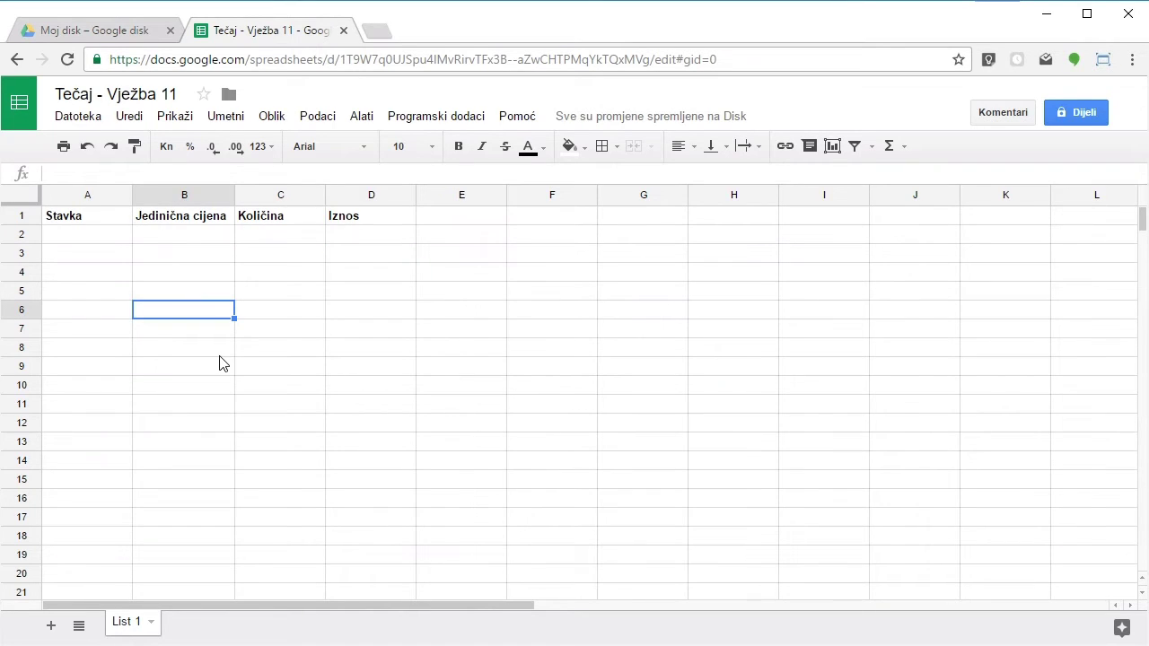
left_click(118, 239)
left_click(257, 235)
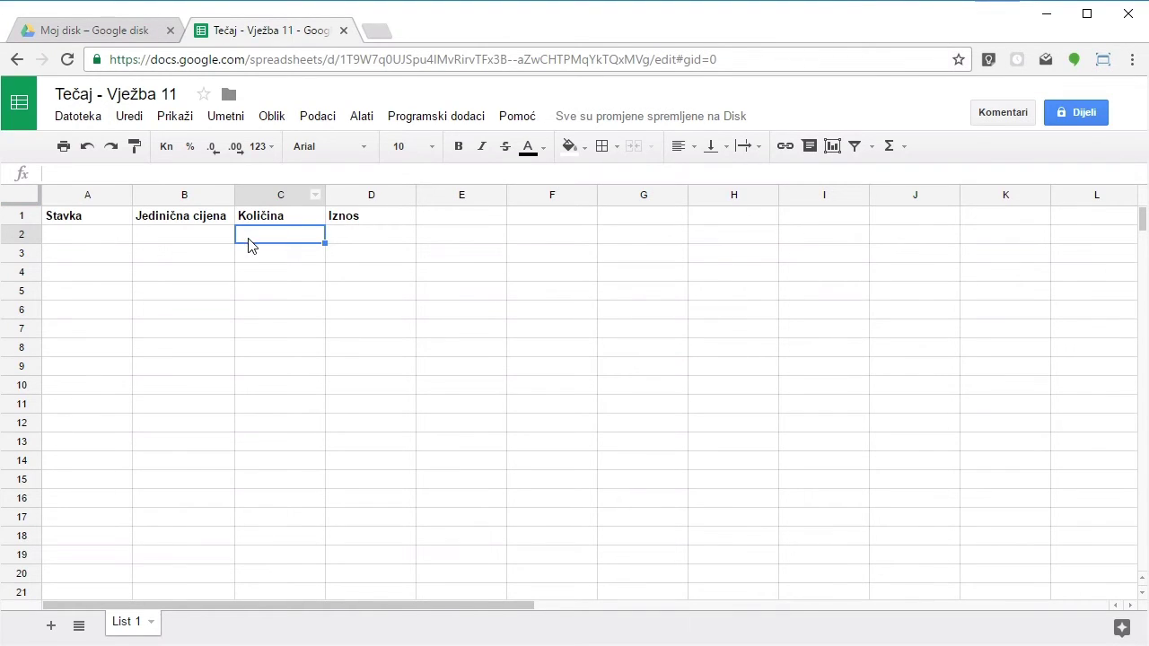
Widen column C well beyond its heading "Količina"
left_click(291, 218)
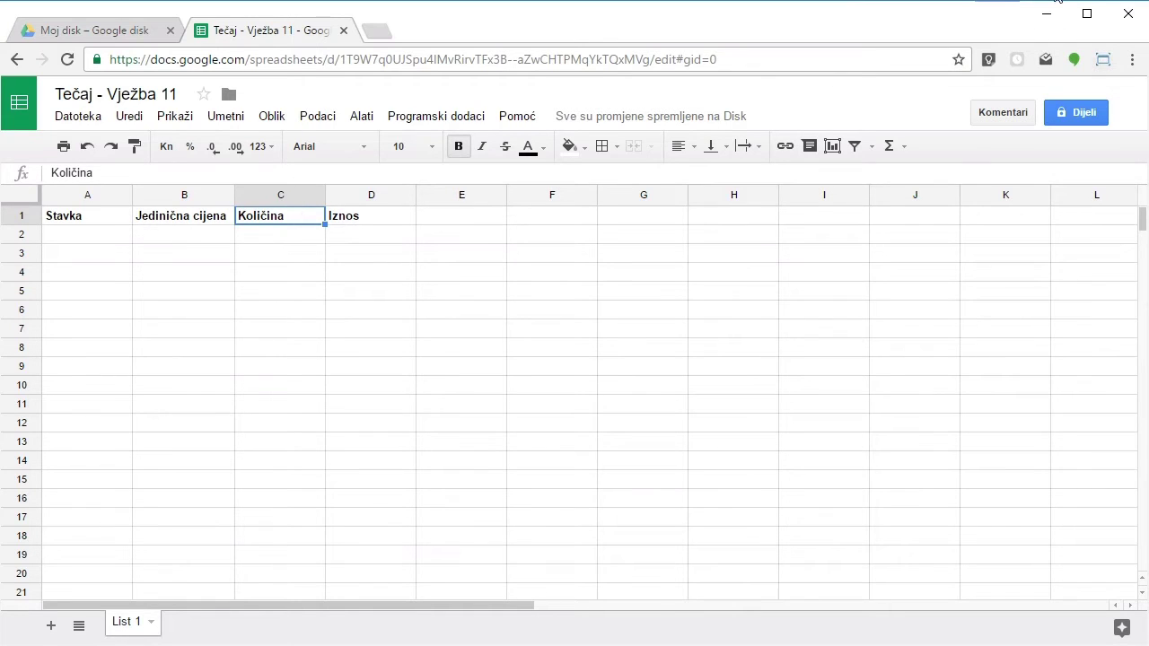
mouse_move(289, 194)
left_mouse_down()
mouse_move(280, 242)
mouse_move(329, 235)
mouse_move(340, 184)
mouse_move(289, 192)
left_mouse_up()
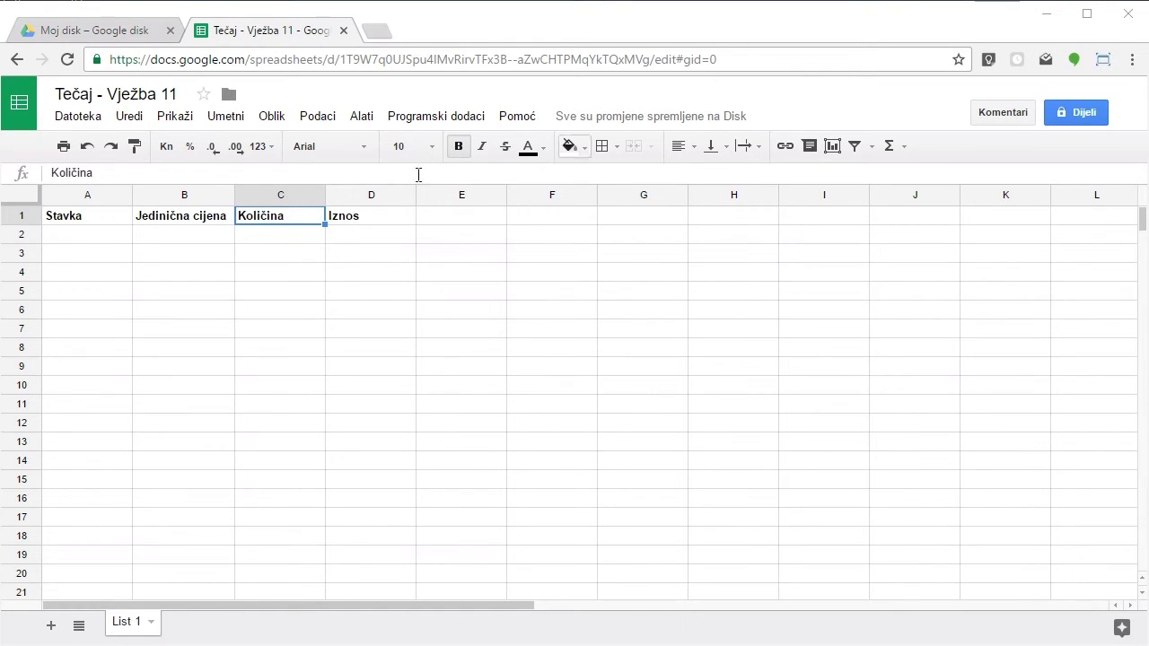
mouse_move(324, 196)
left_mouse_down()
mouse_move(291, 203)
mouse_move(371, 196)
left_mouse_up()
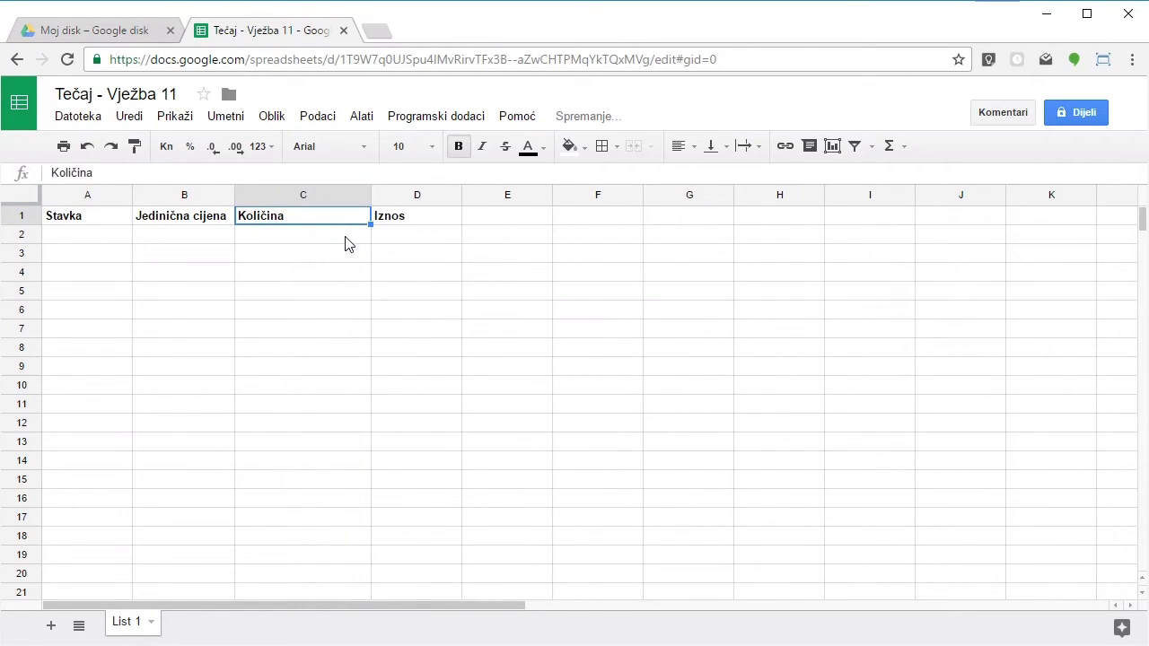
Auto-fit column C to the width of its heading "Količina"
left_click(347, 235)
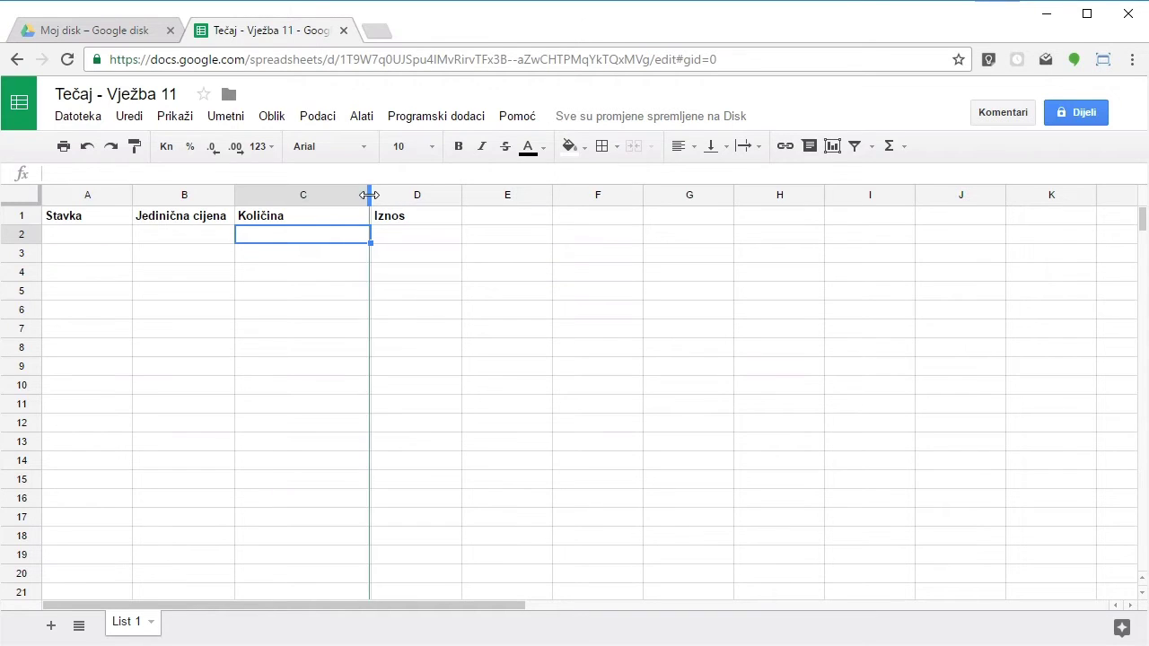
double_click(369, 195)
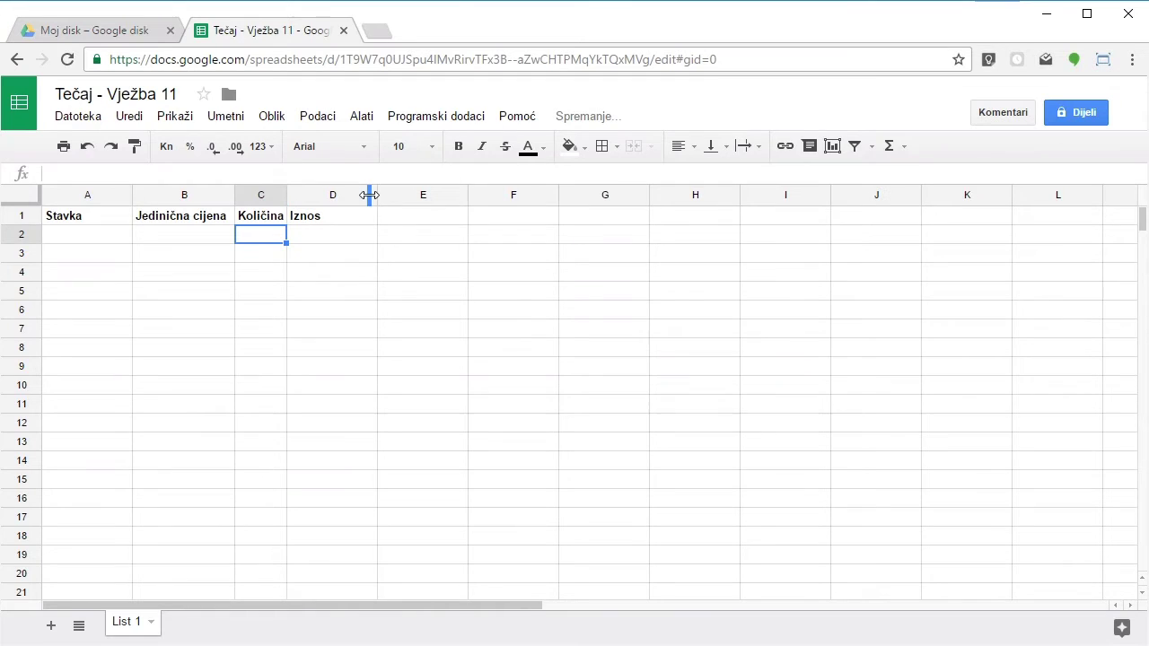
left_click(319, 240)
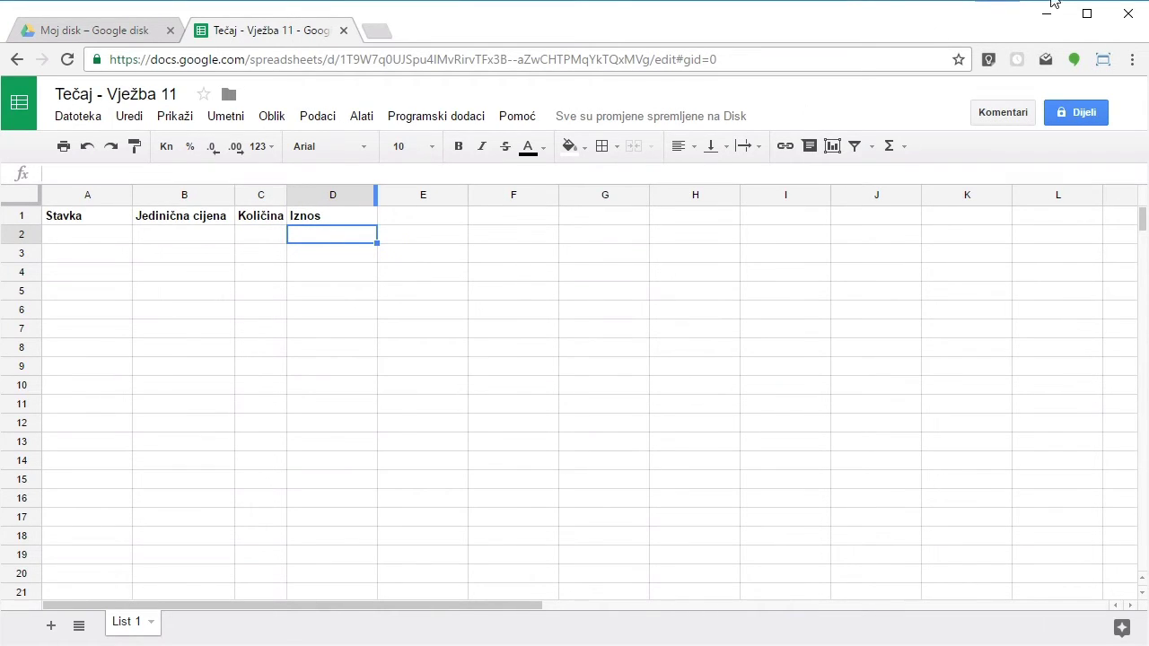
mouse_move(238, 216)
left_mouse_down()
mouse_move(282, 215)
mouse_move(240, 217)
mouse_move(256, 221)
left_mouse_up()
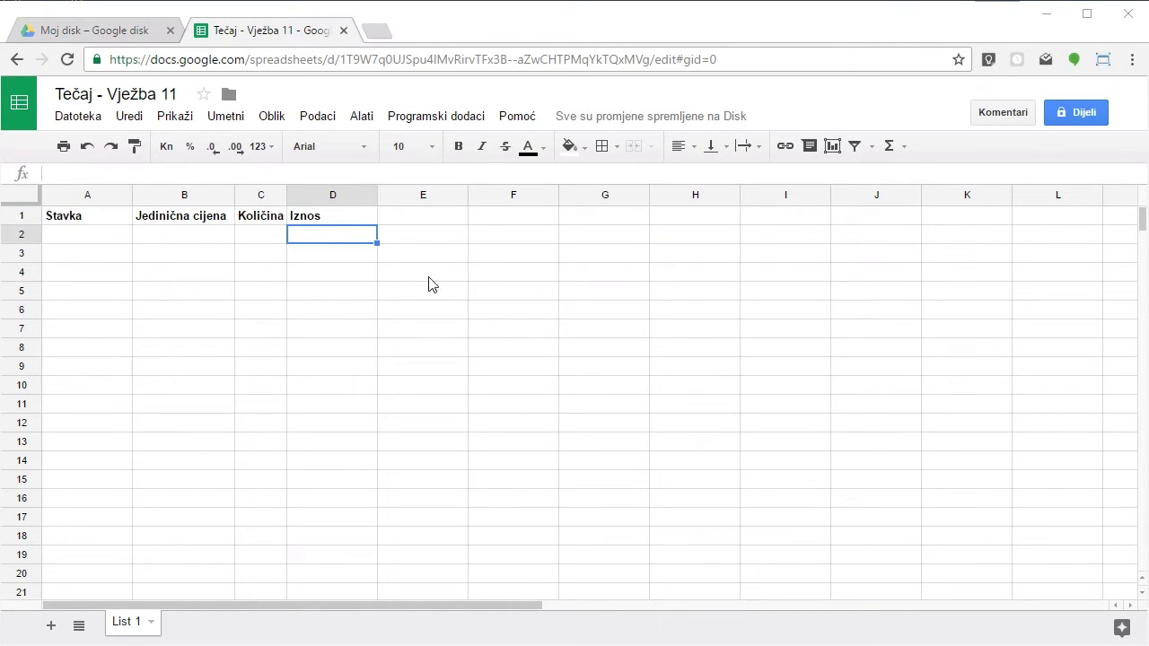
left_click(290, 297)
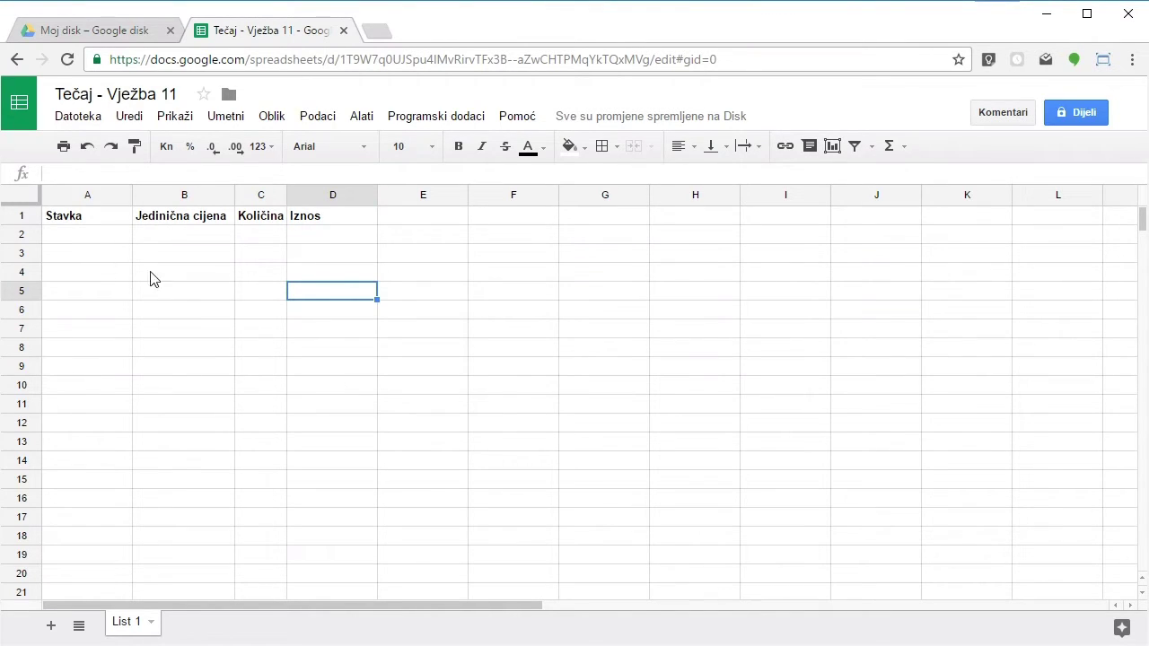
left_click(149, 238)
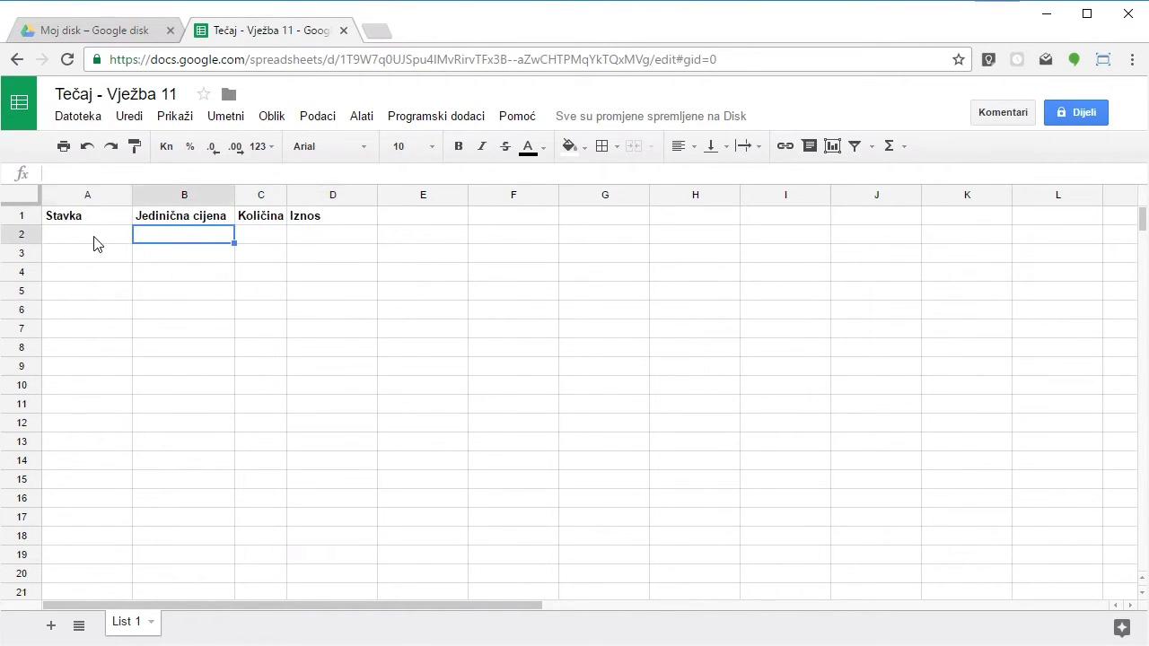
left_click(94, 238)
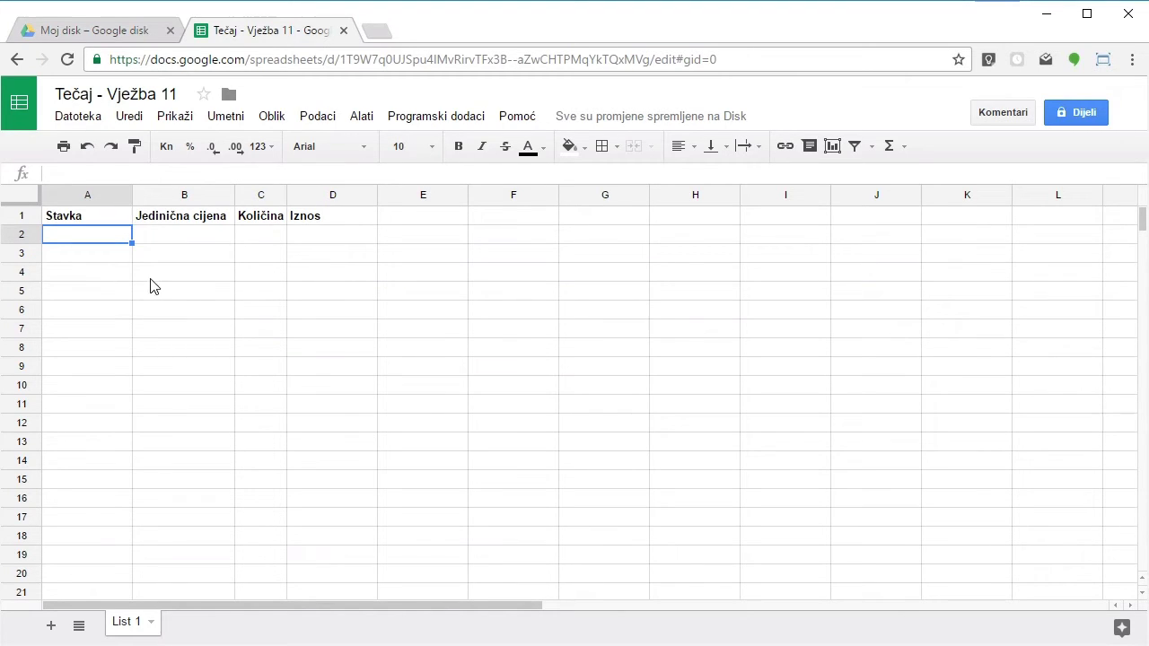
left_click(109, 259)
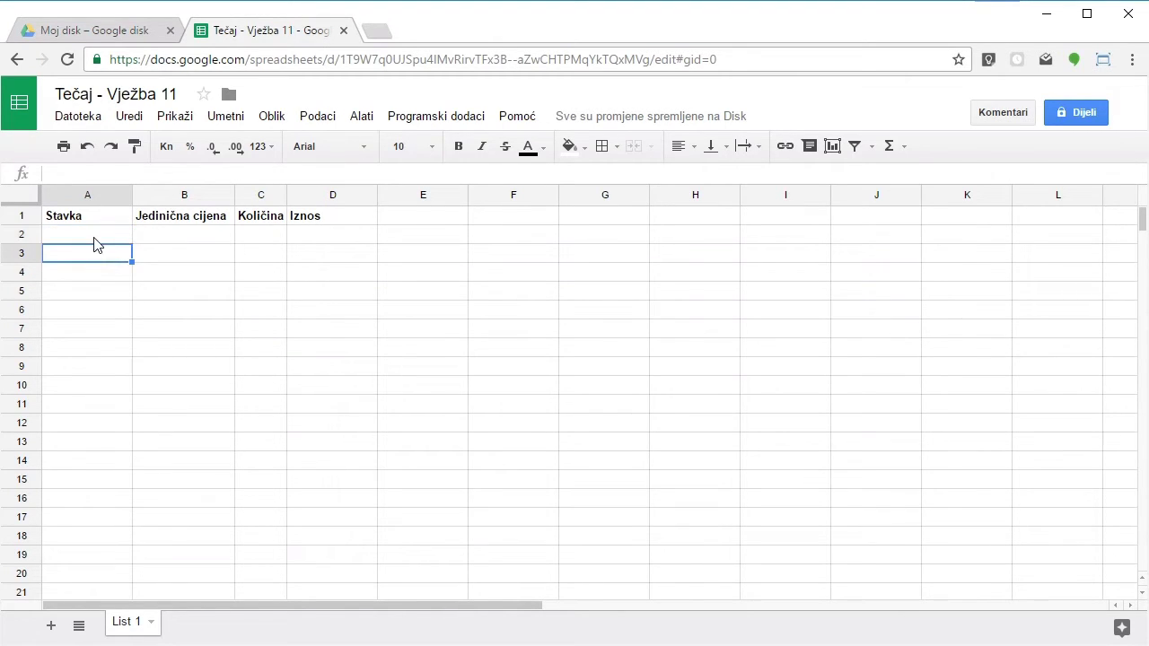
left_click(95, 238)
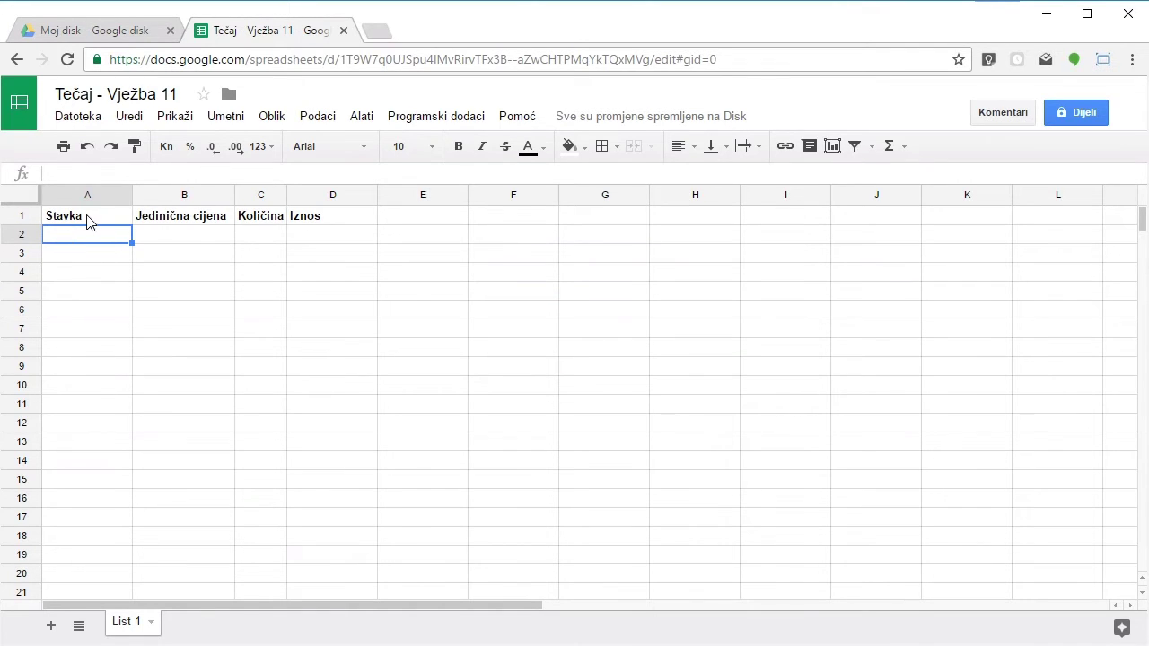
left_click(184, 240)
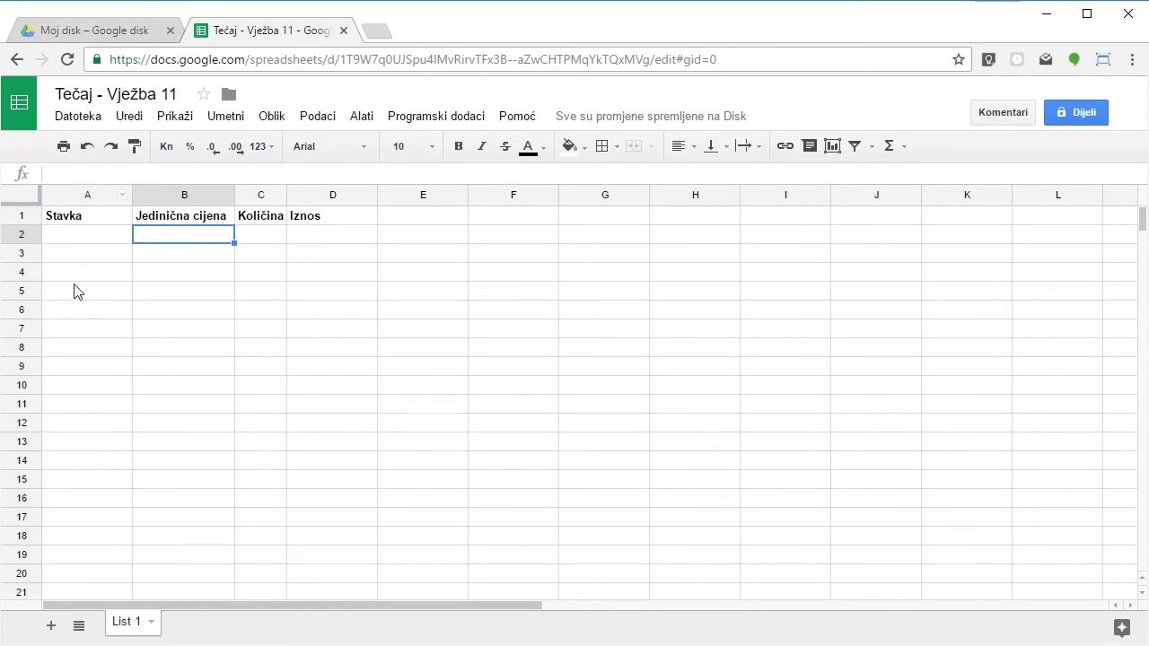
left_click(87, 222)
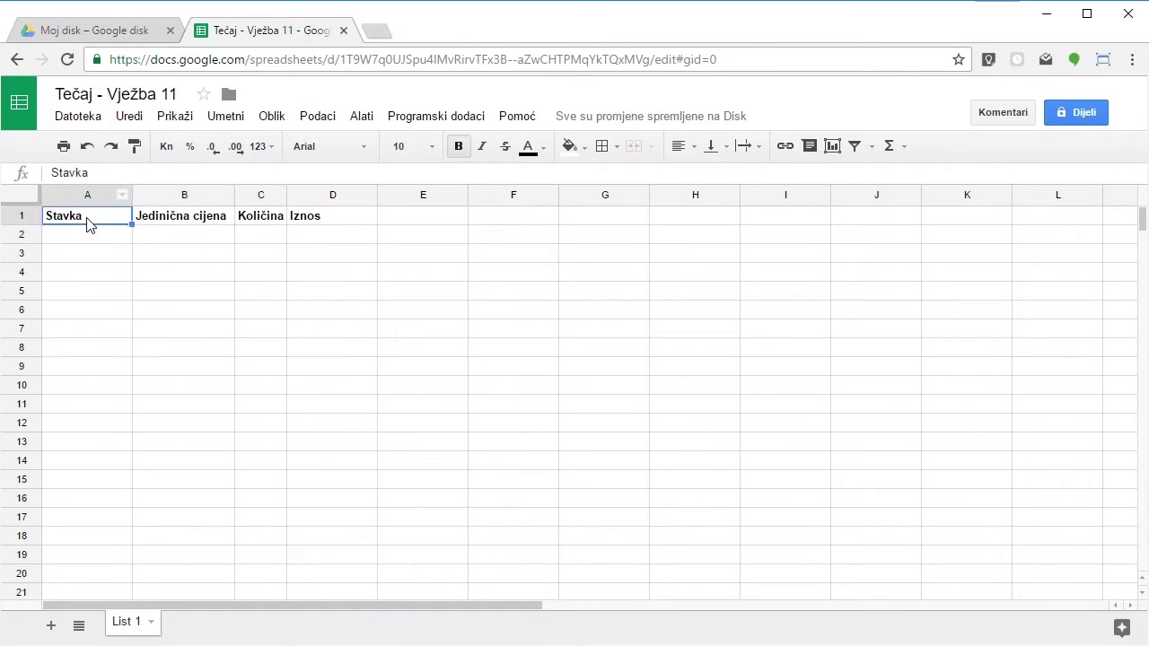
left_click(168, 224)
left_click(274, 225)
left_click(303, 225)
left_click(196, 235)
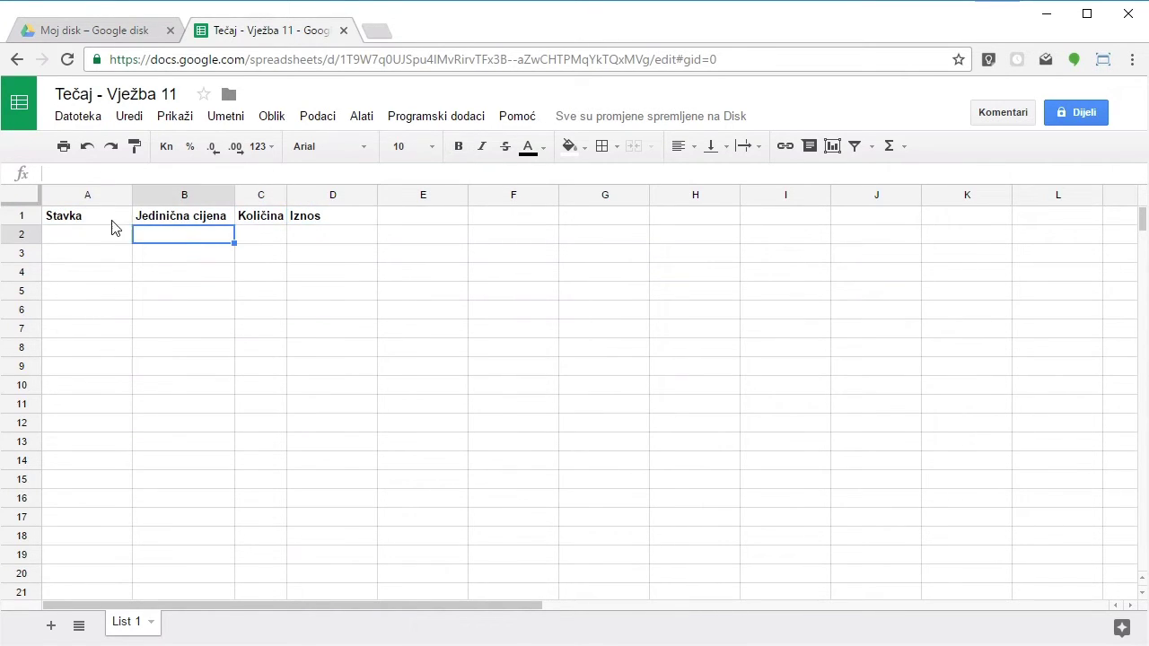
left_click(86, 219)
left_click(160, 223)
left_click(275, 226)
left_click(318, 223)
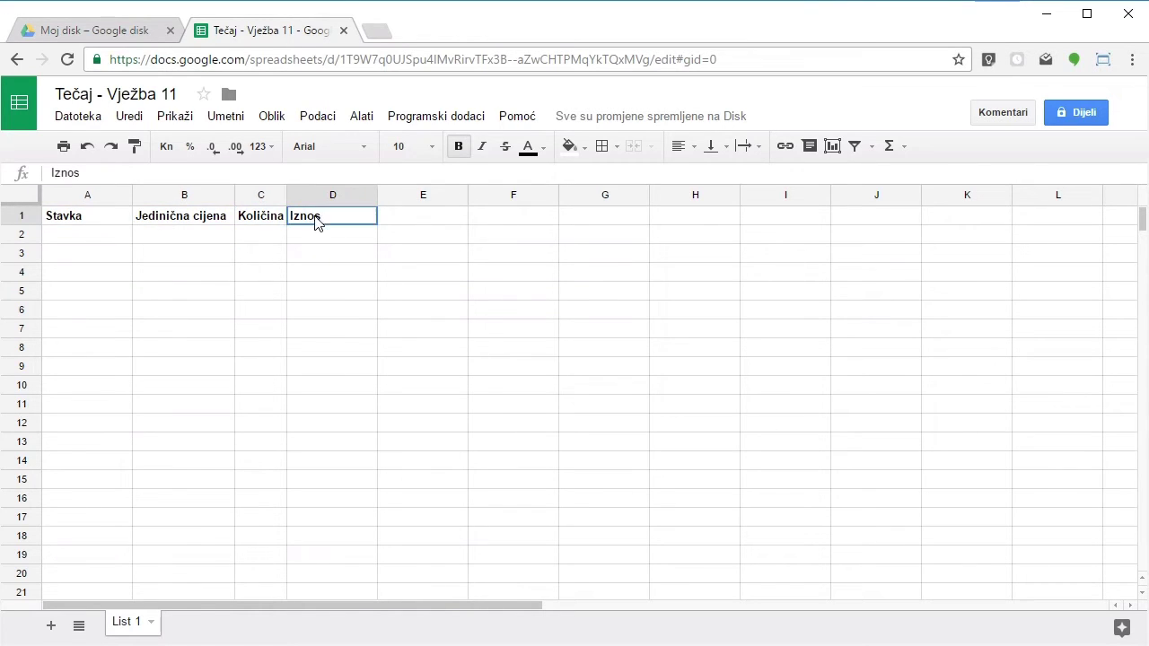
left_click(76, 220)
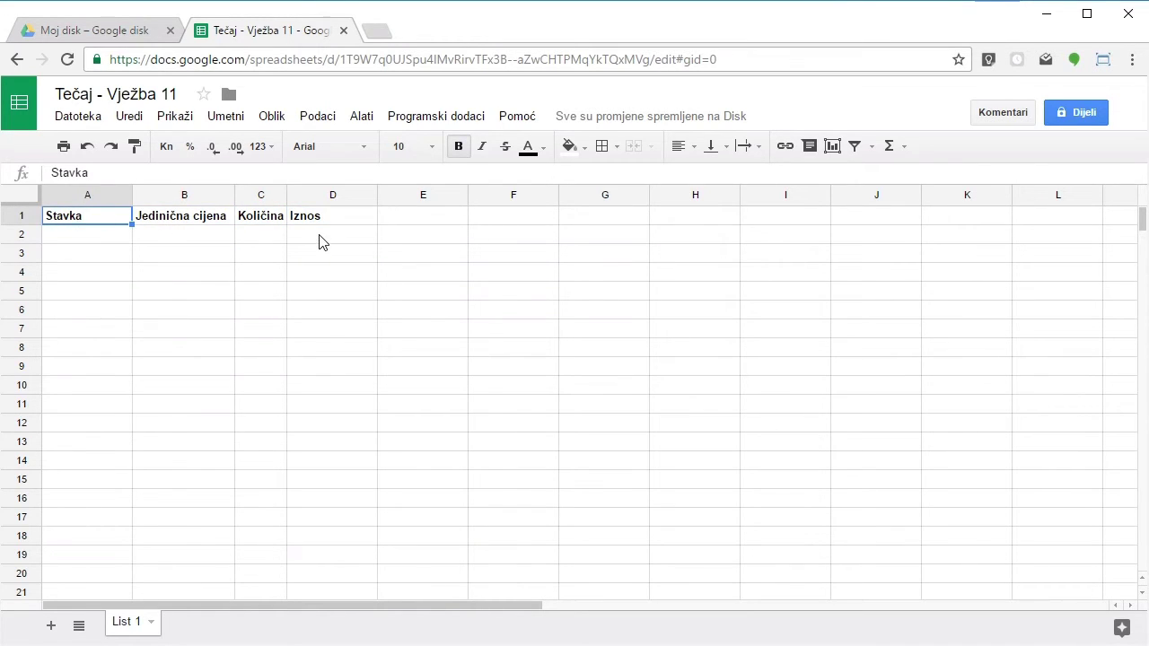
left_click(107, 239)
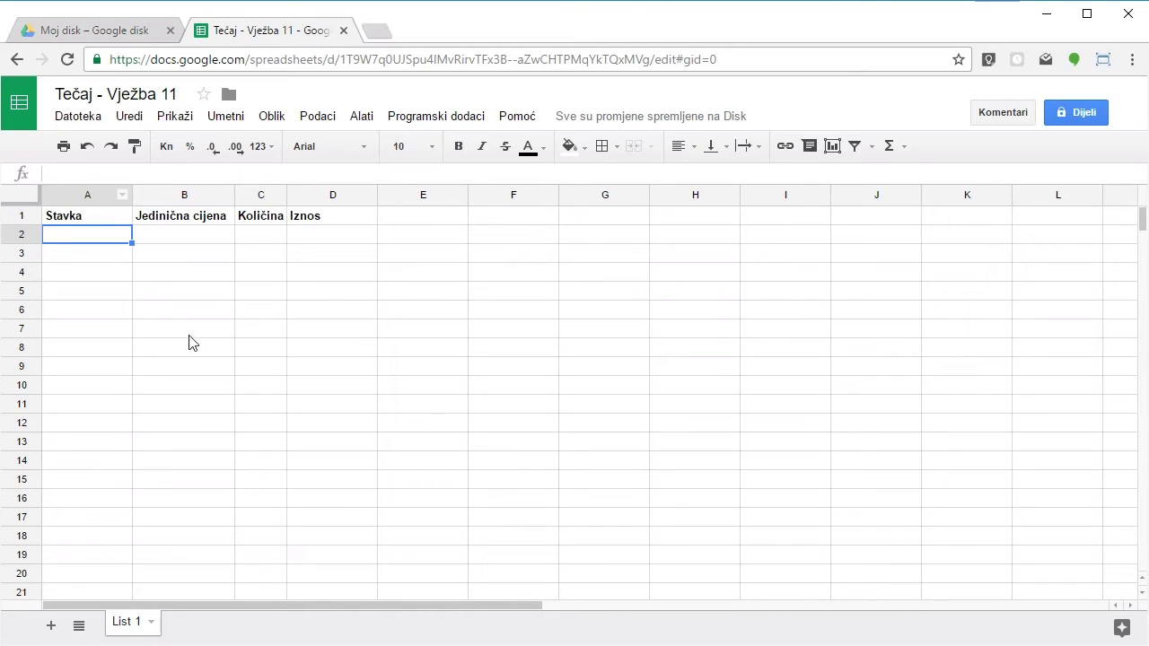
Insert one empty column before column A, ahead of the "Stavka" column
left_click(123, 196)
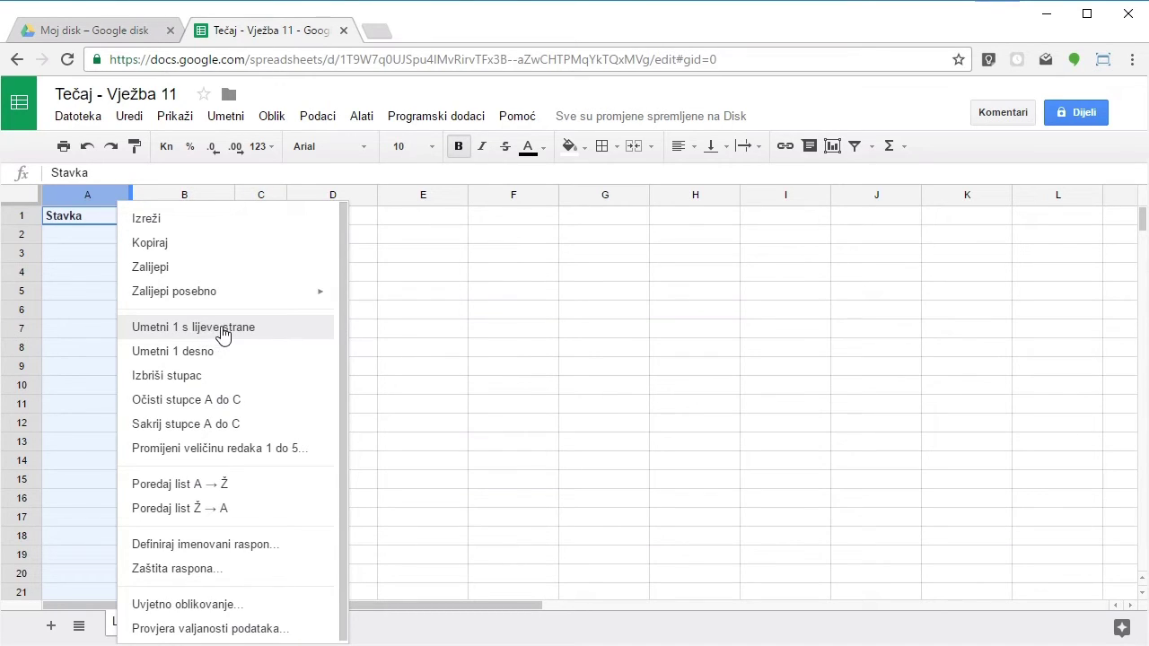
left_click(242, 336)
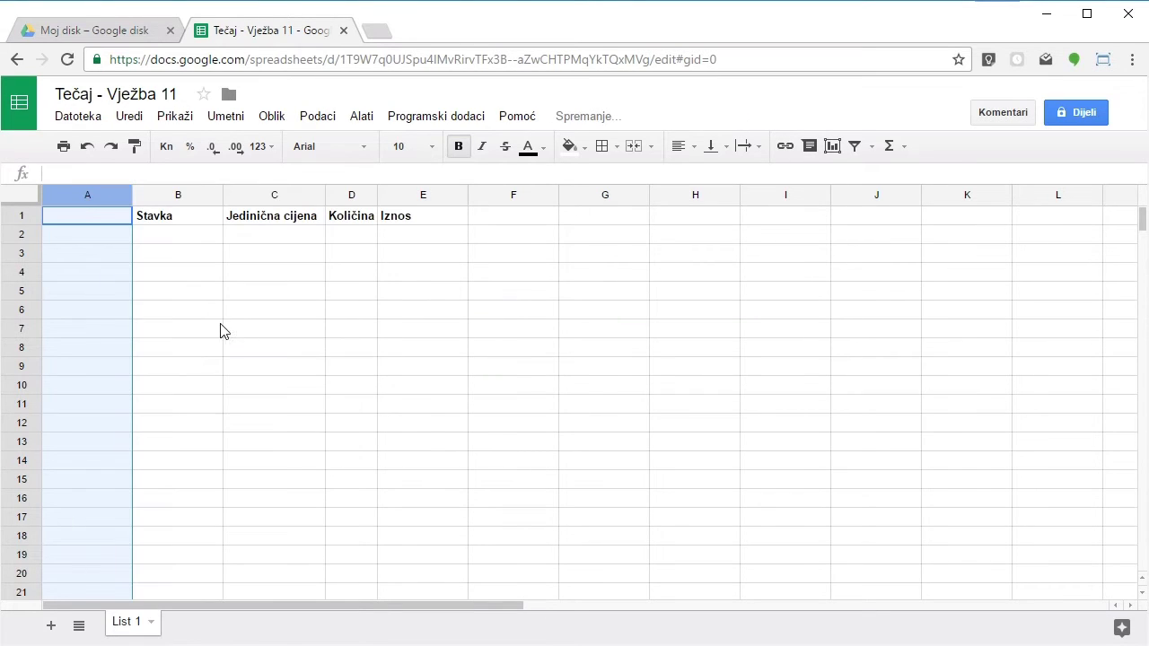
left_click(208, 297)
left_click(90, 195)
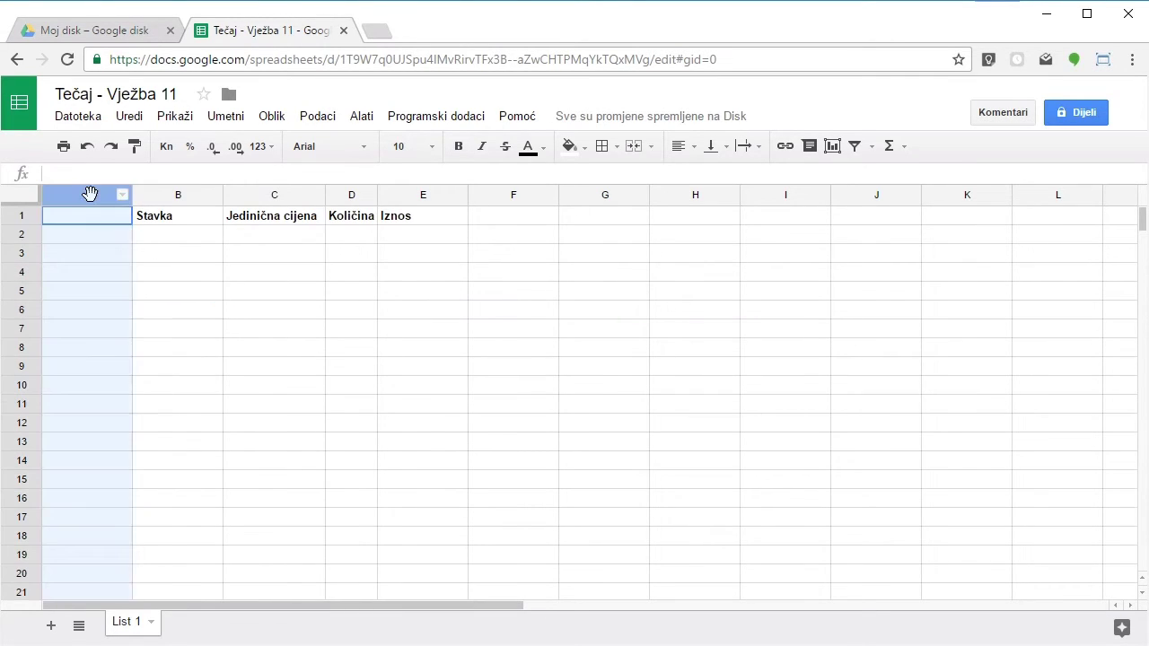
left_click(159, 269)
left_click(105, 198)
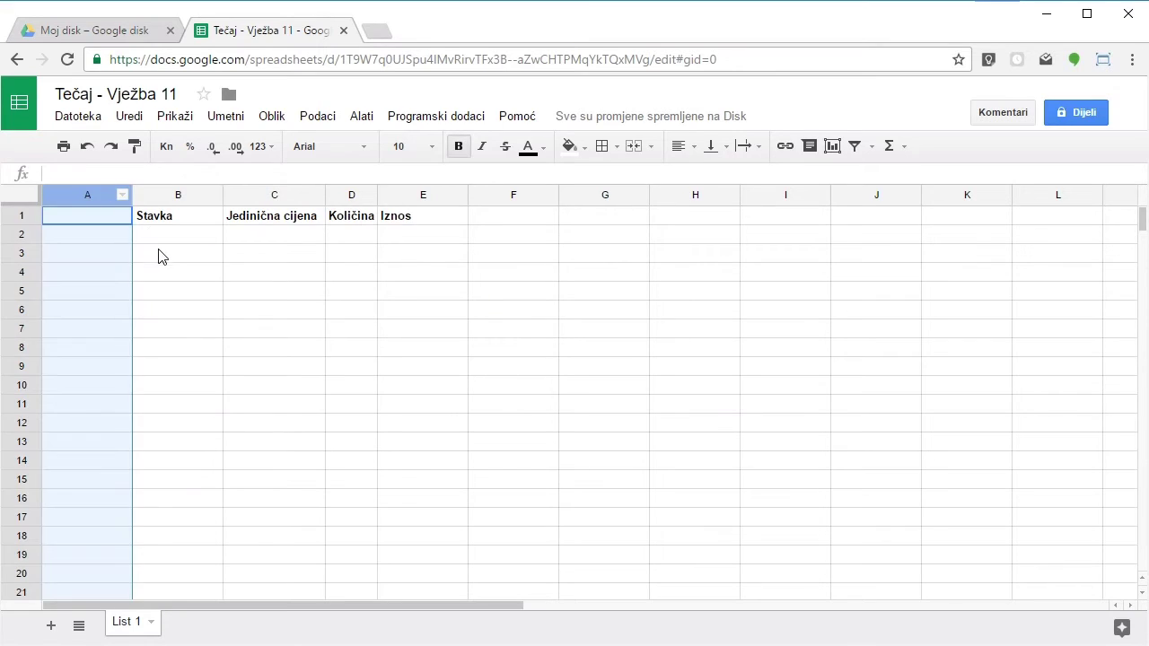
left_click(162, 256)
left_click(184, 220)
left_click(241, 220)
left_click(354, 220)
left_click(403, 225)
left_click(396, 280)
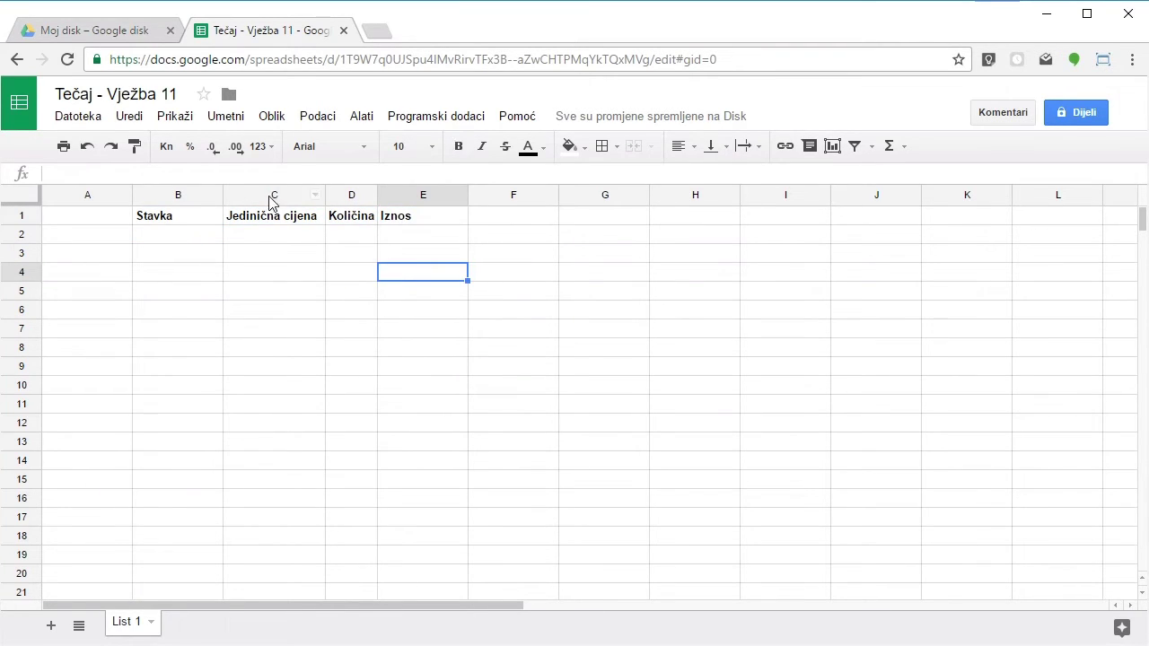
left_click(351, 195)
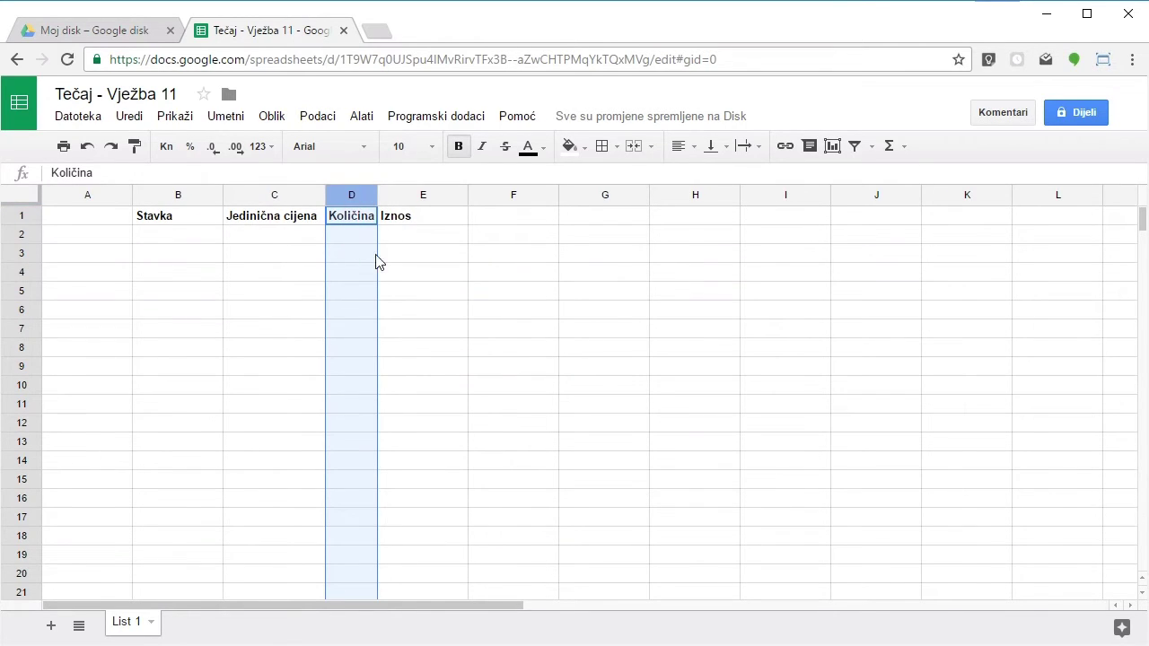
left_click(396, 242)
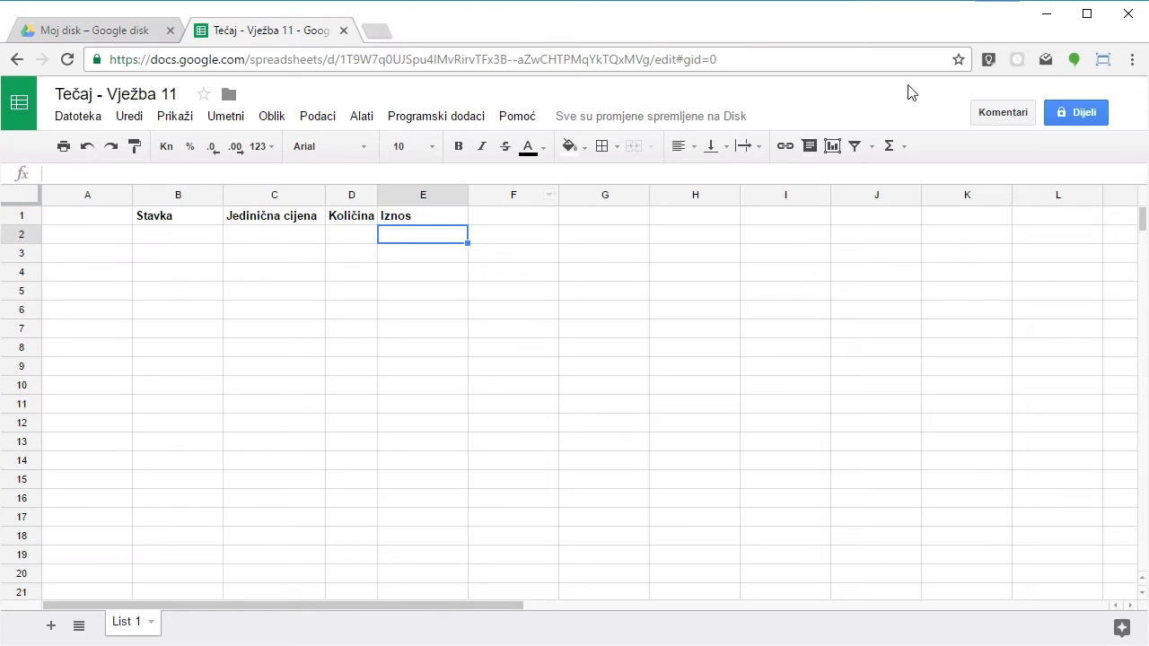
Enter the heading "Redni Br." in cell A1 and narrow column A to just fit it
left_click(107, 219)
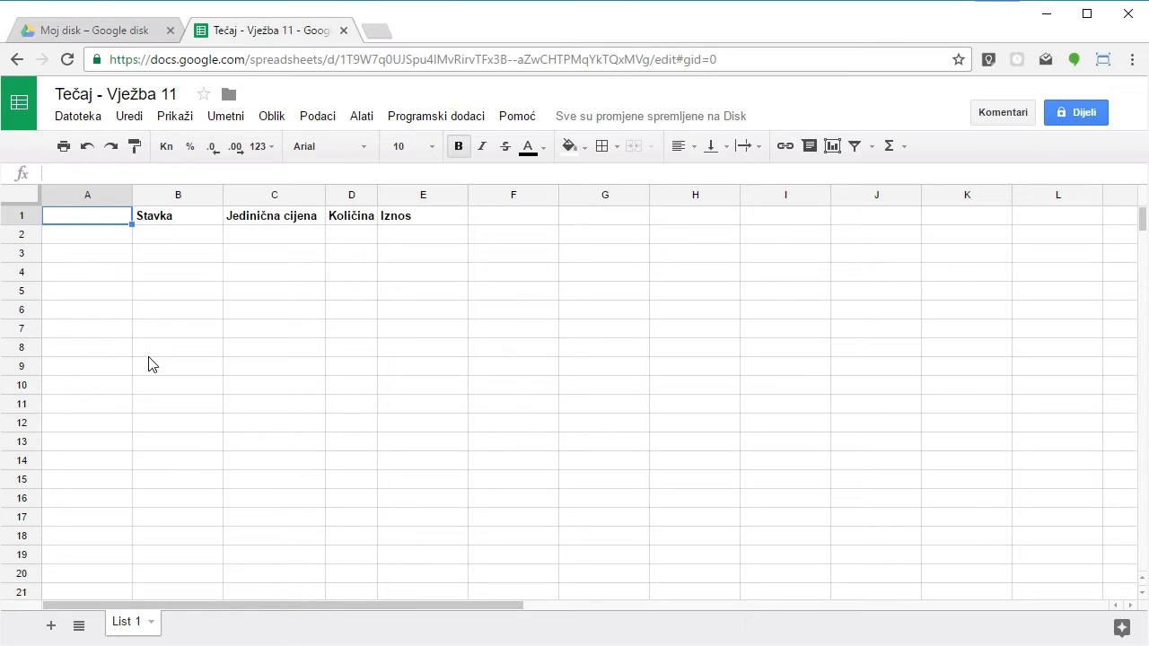
type("Redni Br.")
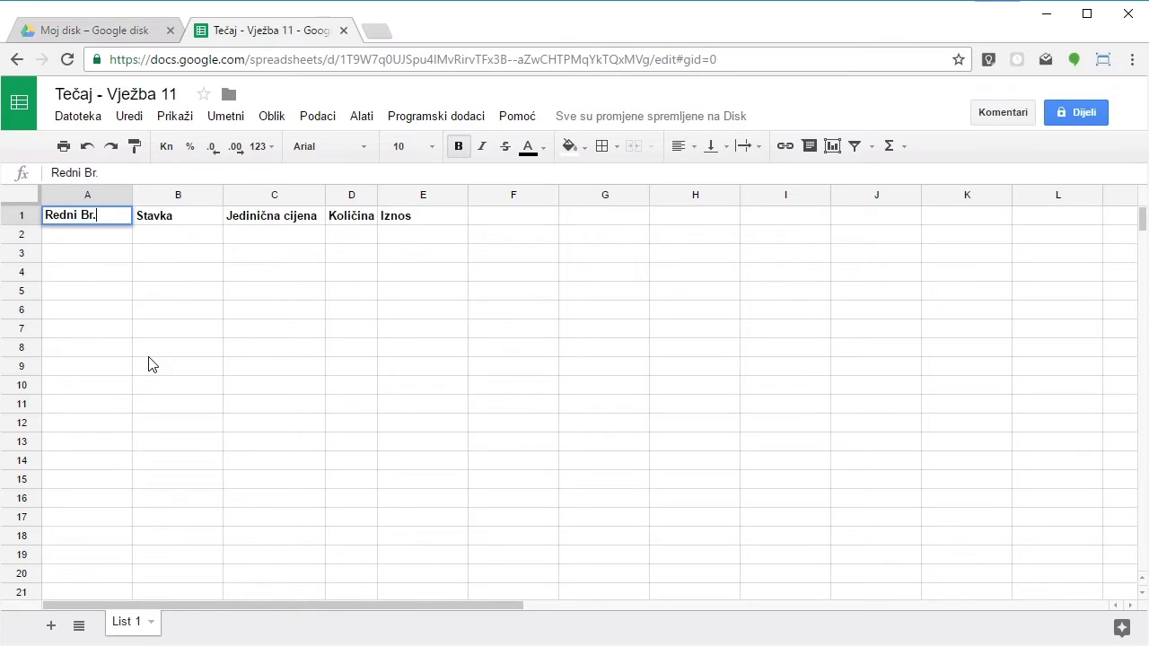
key("Return")
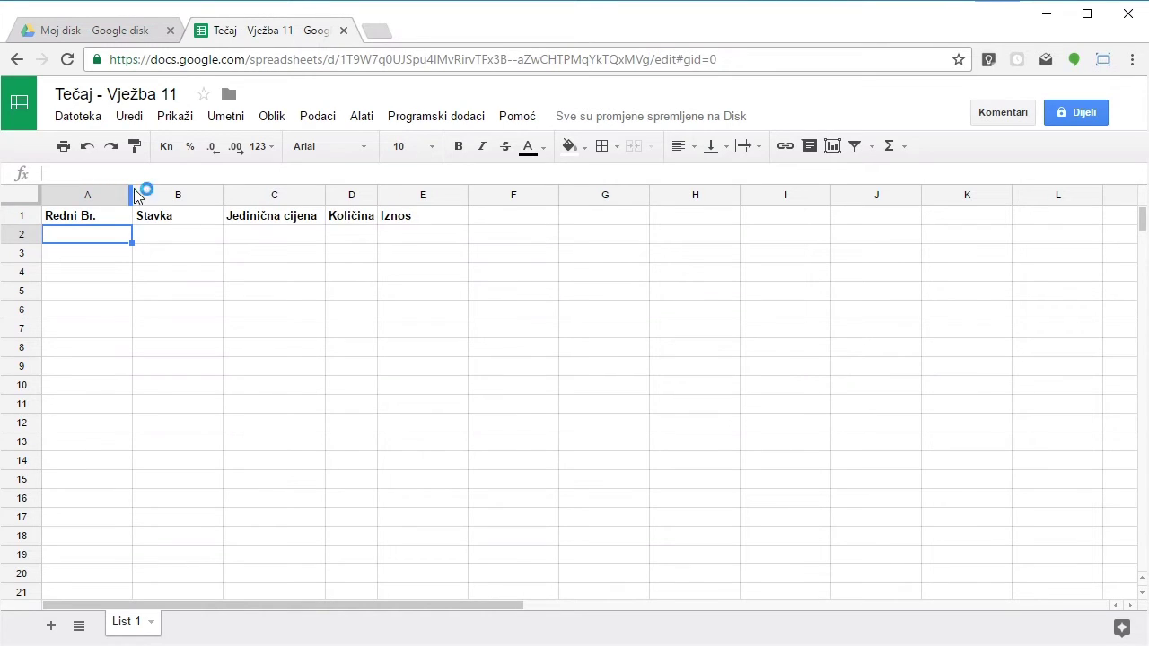
left_click_drag(131, 194, 100, 194)
left_click(126, 284)
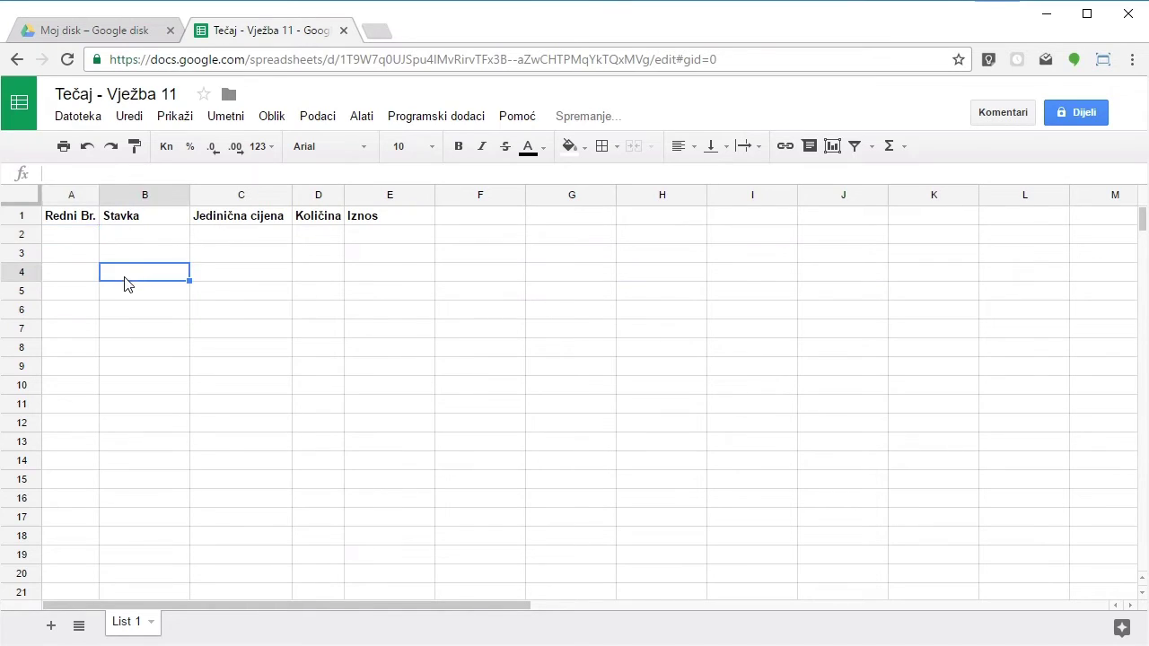
Enter the first ordinal number, 1, in cell A2 under "Redni Br."
left_click(61, 235)
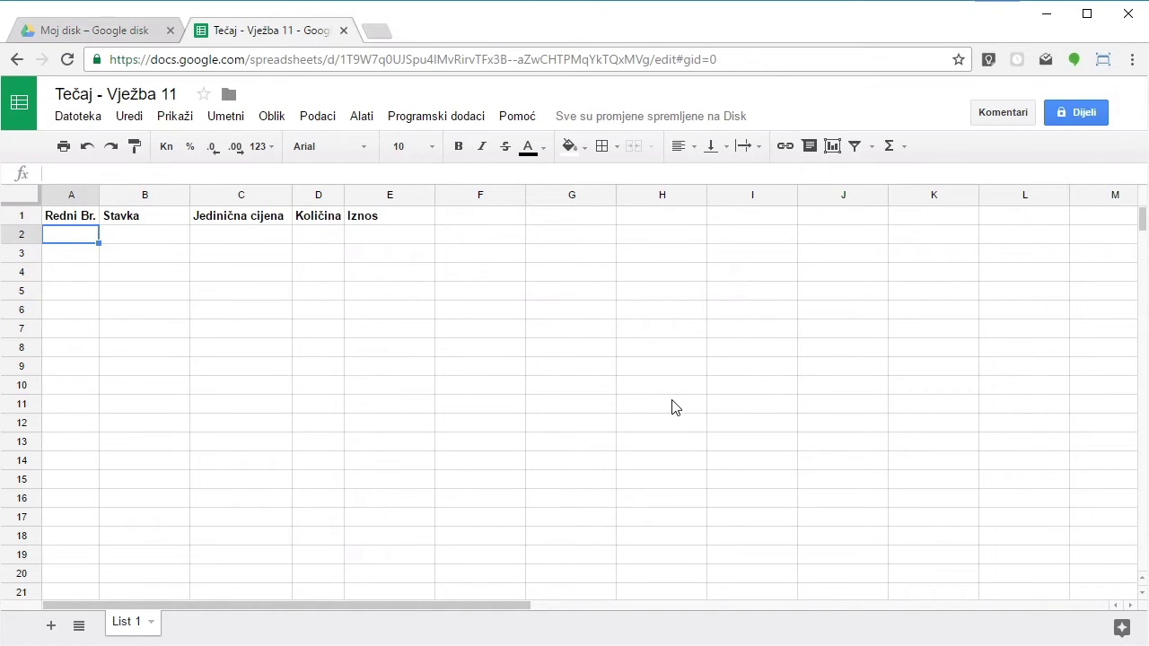
type("1")
key("Return")
key("Up")
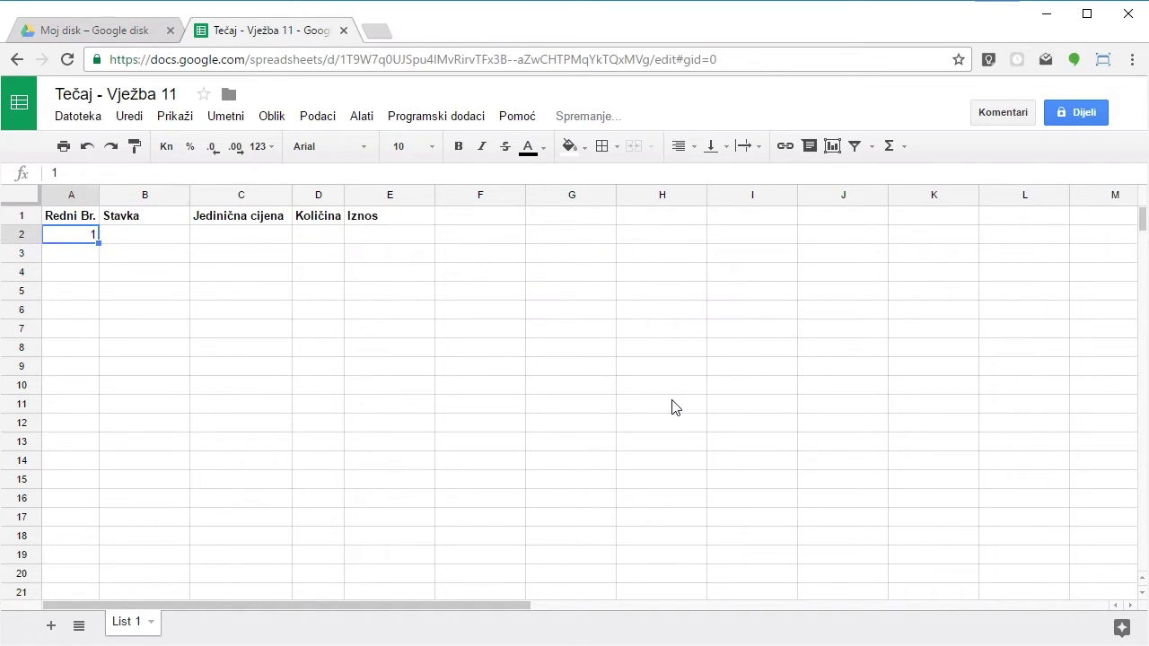
key("Right")
key("Left")
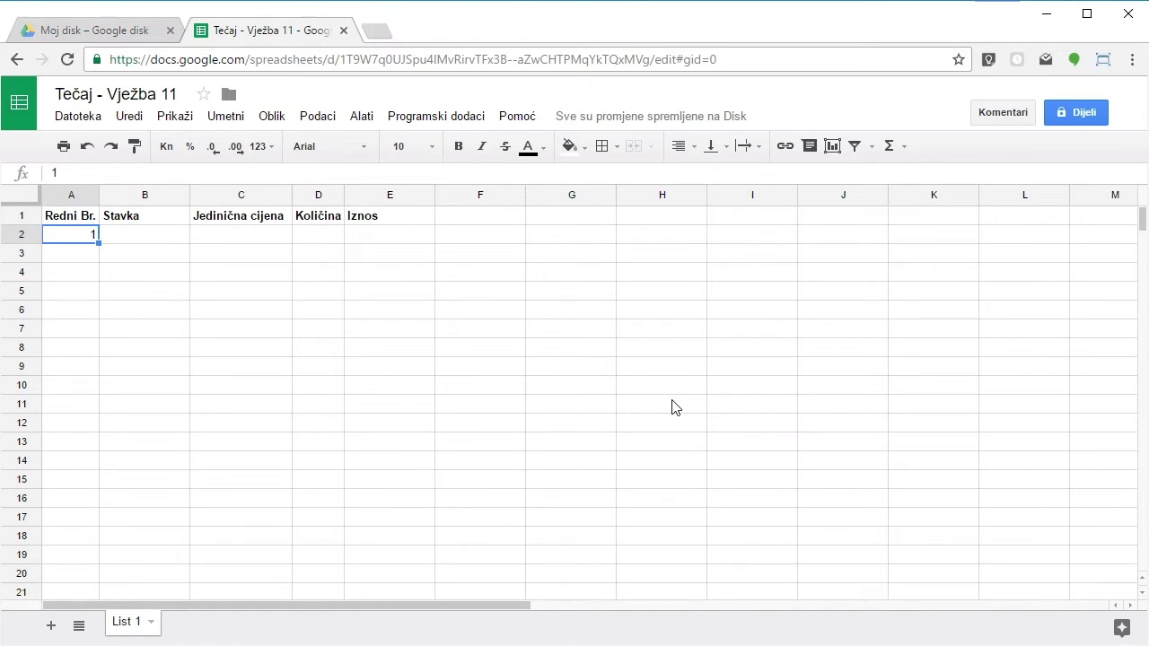
key("Return")
key("Return")
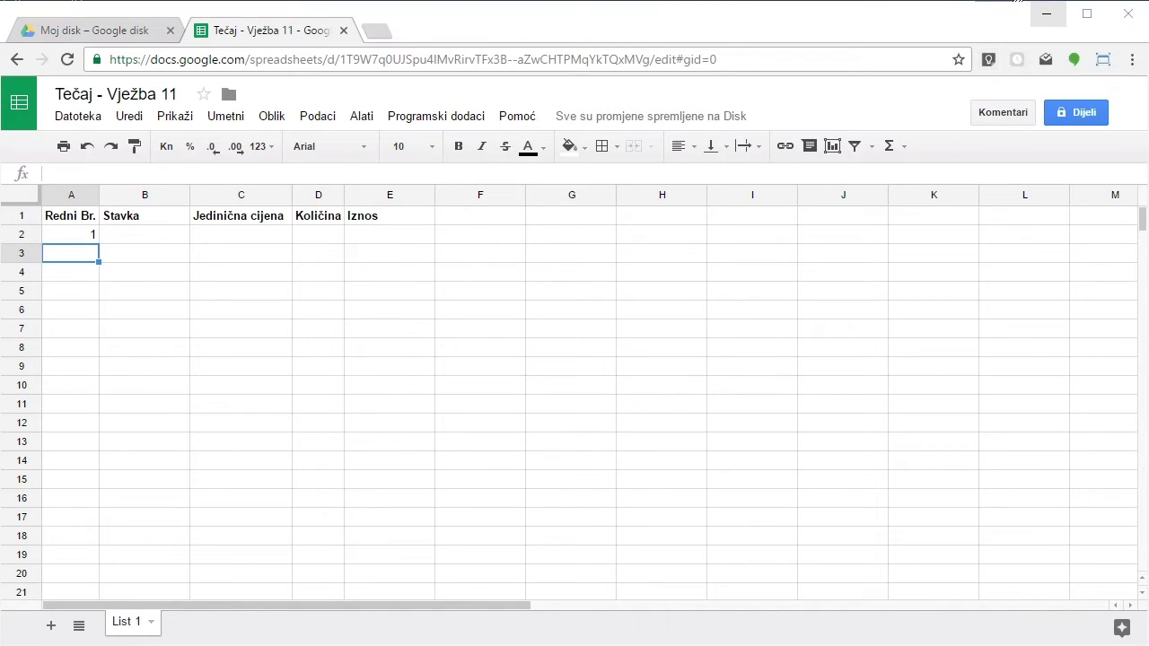
Enter the ordinal numbers 2, 3, 4 and 5 in cells A3 to A6
left_click_drag(86, 244, 76, 259)
left_click(1054, 1)
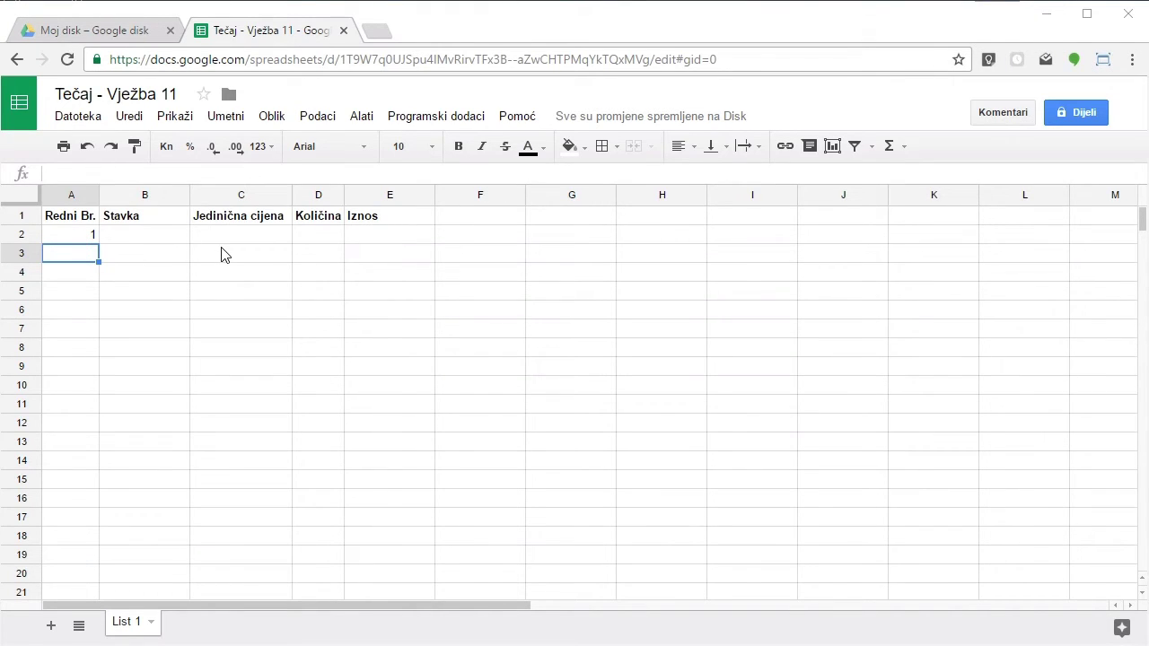
left_click(105, 257)
left_click(93, 252)
type("2")
key("Return")
type("3")
key("Return")
type("4")
key("Return")
type("5")
key("Return")
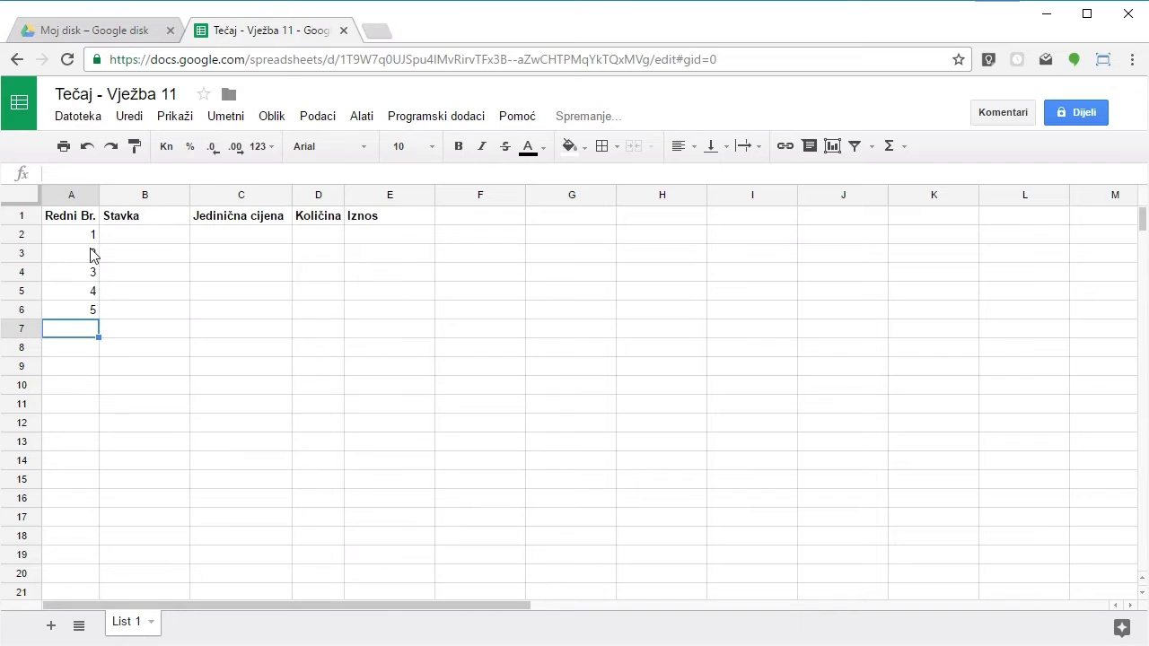
mouse_move(92, 234)
left_mouse_down()
mouse_move(78, 312)
mouse_move(90, 304)
left_mouse_up()
left_click_drag(65, 238, 226, 238)
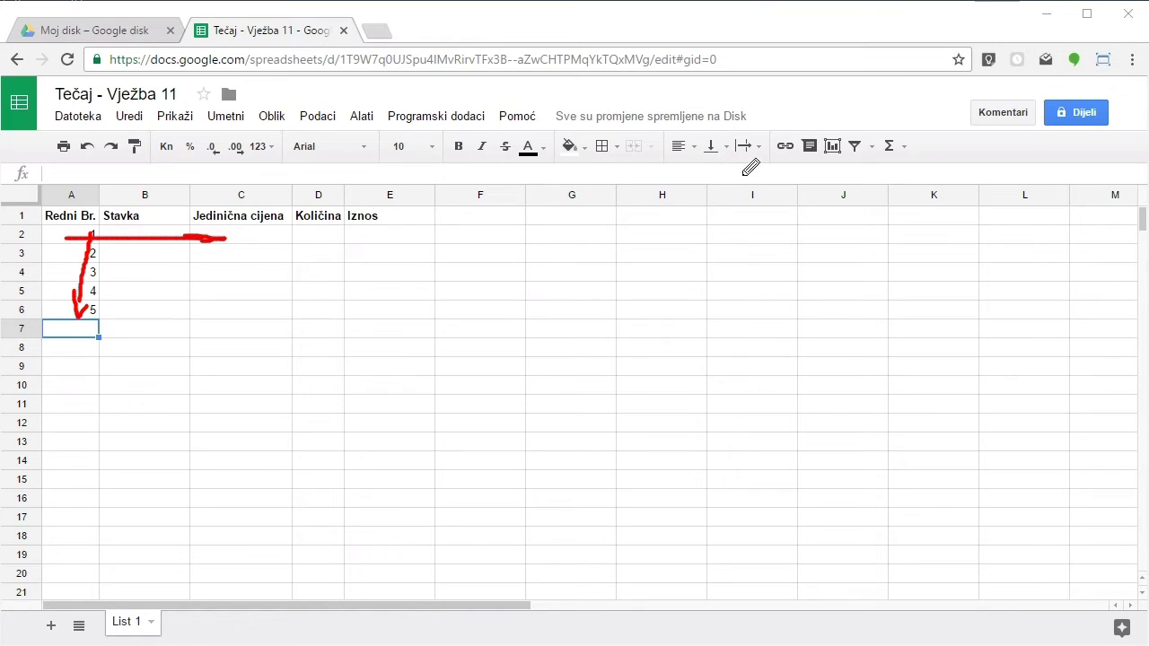
left_click(1055, 1)
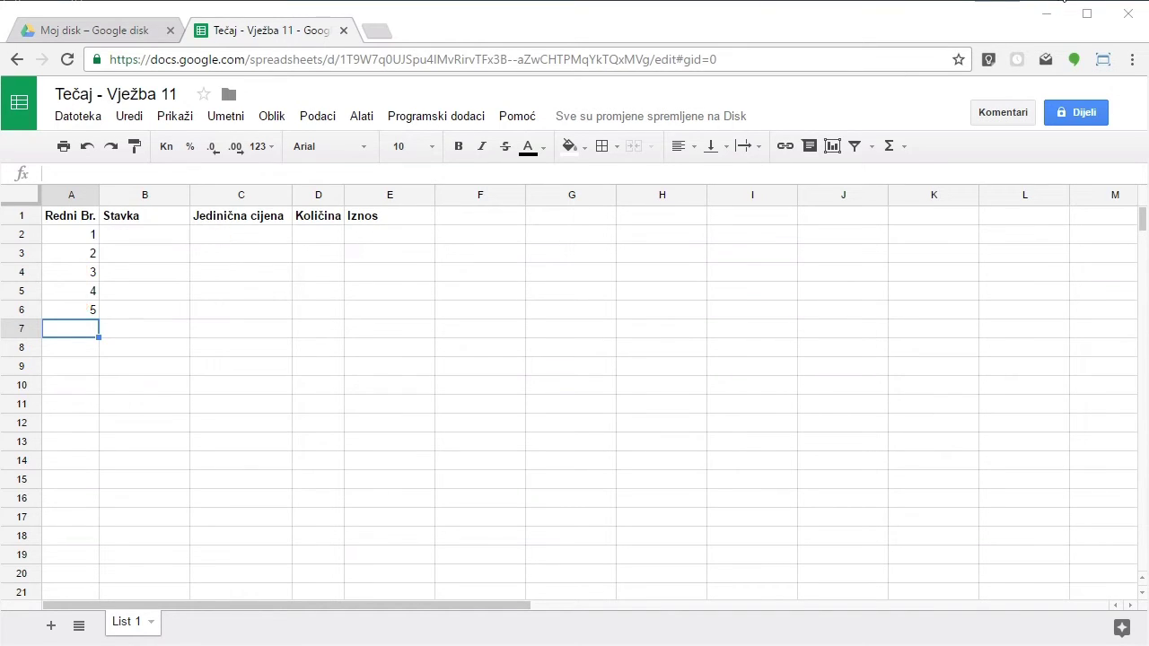
left_click(1059, 1)
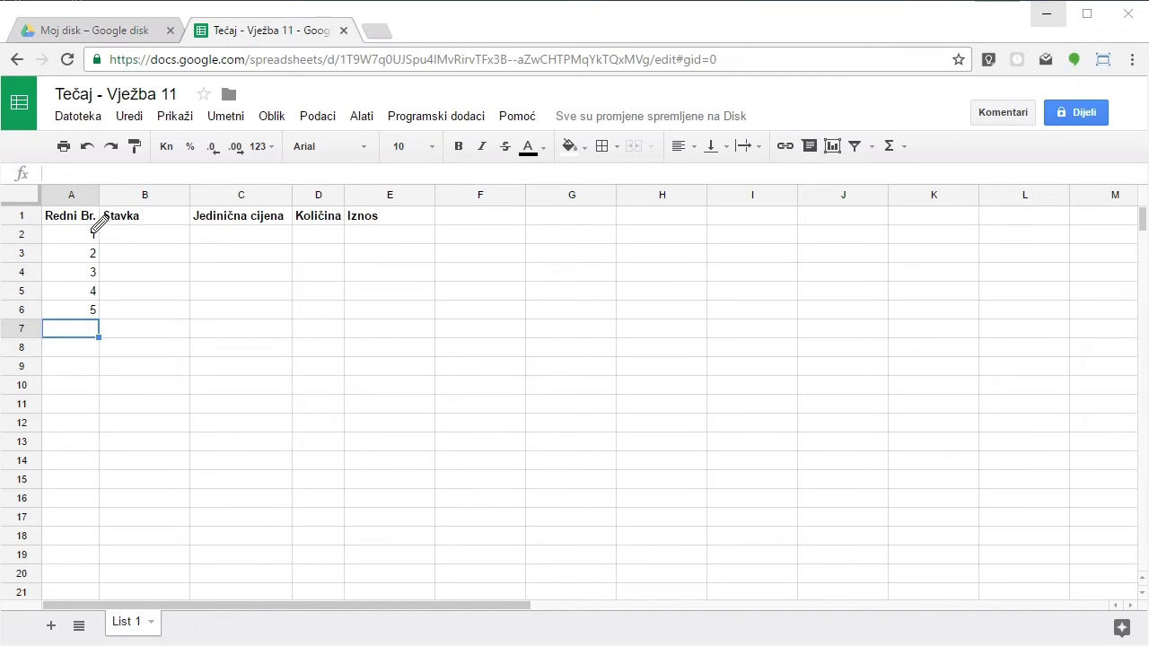
left_click_drag(70, 234, 113, 234)
key("Escape")
Fill in row 2 with the item "Žarulje", unit price 10 and quantity 5
left_click(163, 234)
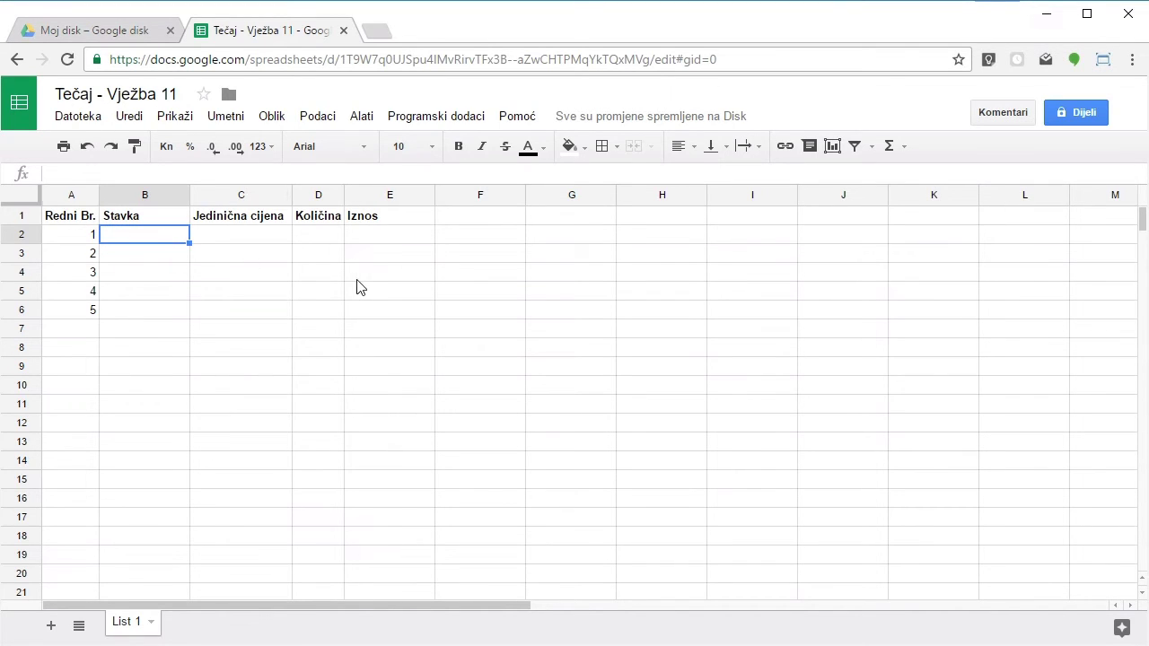
type("K")
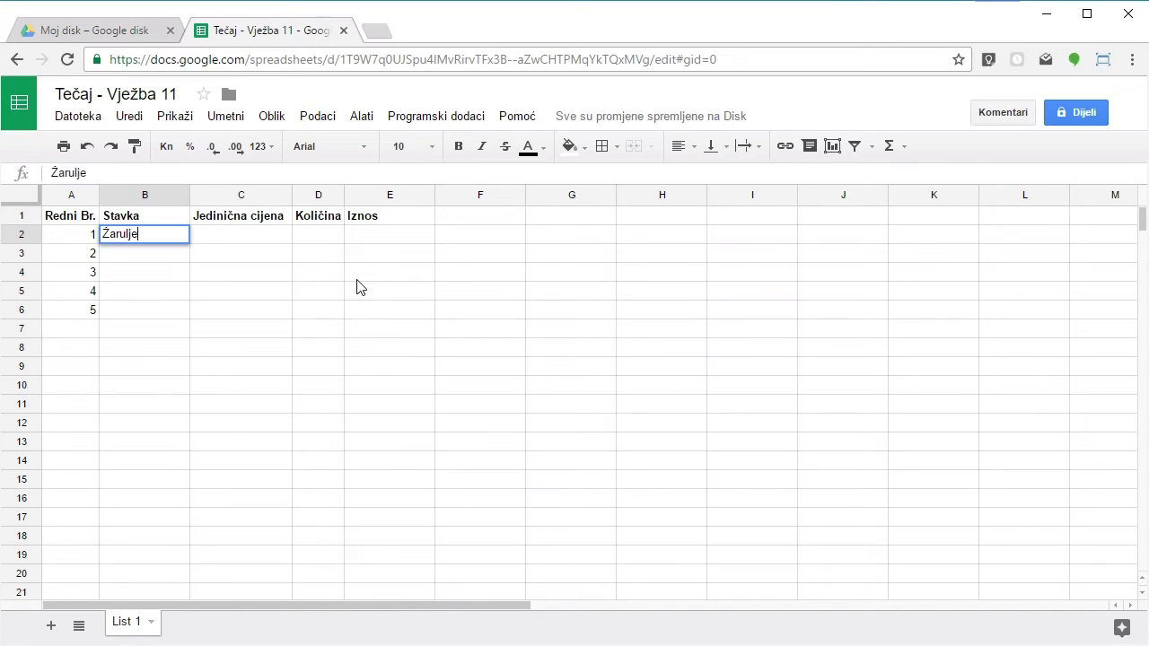
key("Tab")
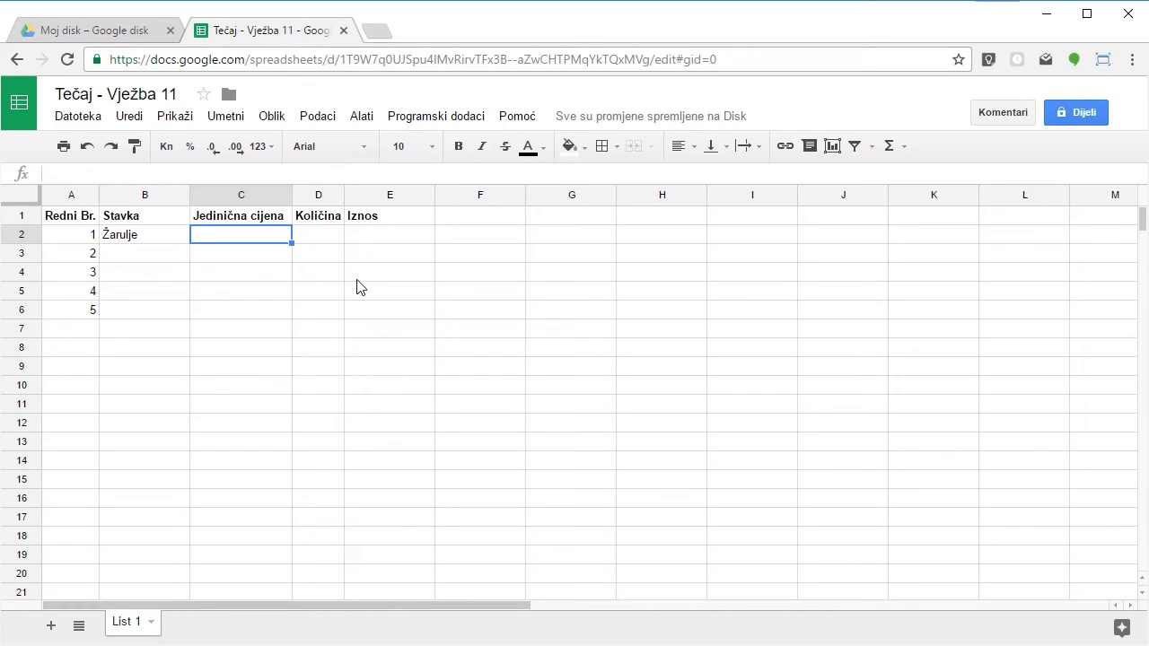
type("10")
key("Tab")
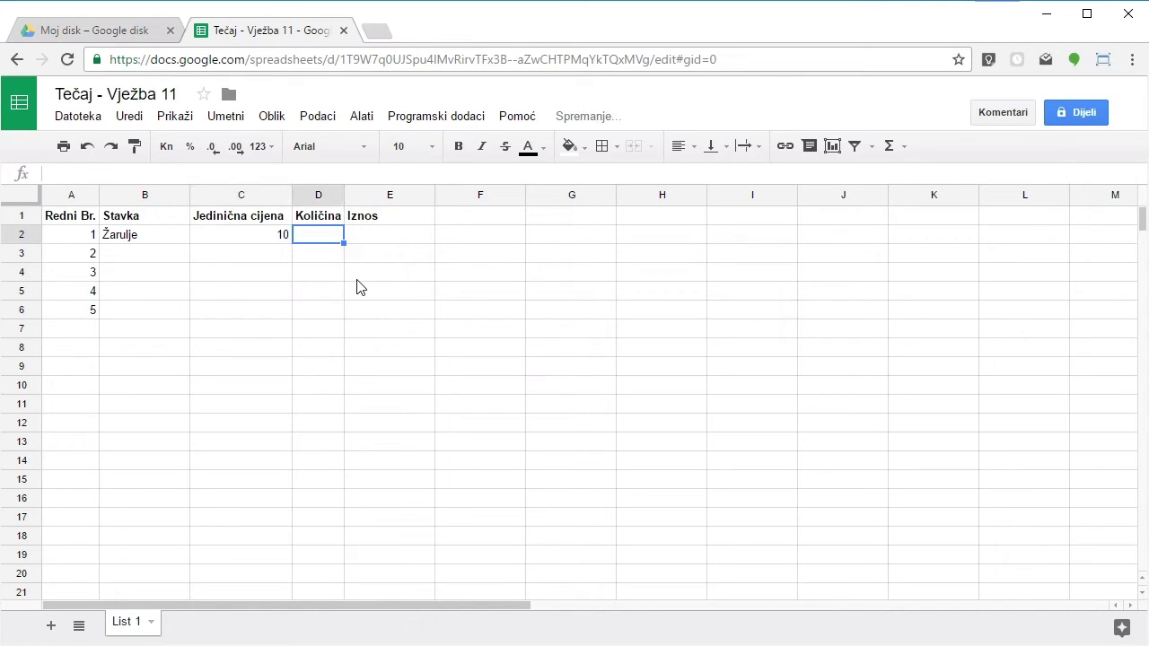
type("5")
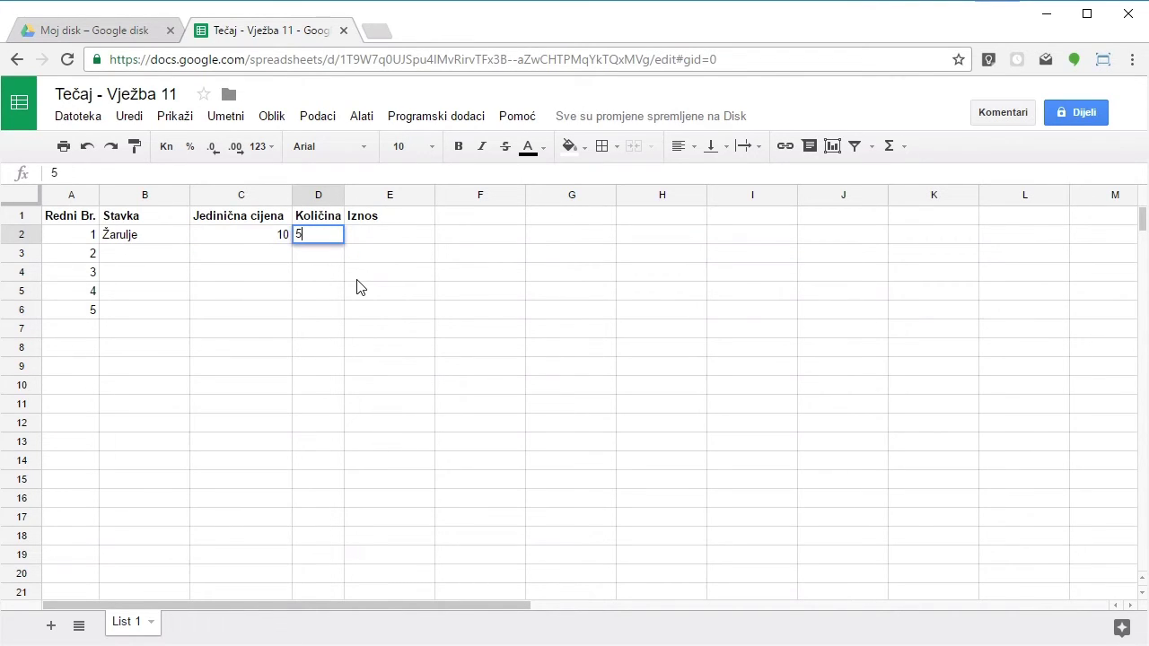
key("Tab")
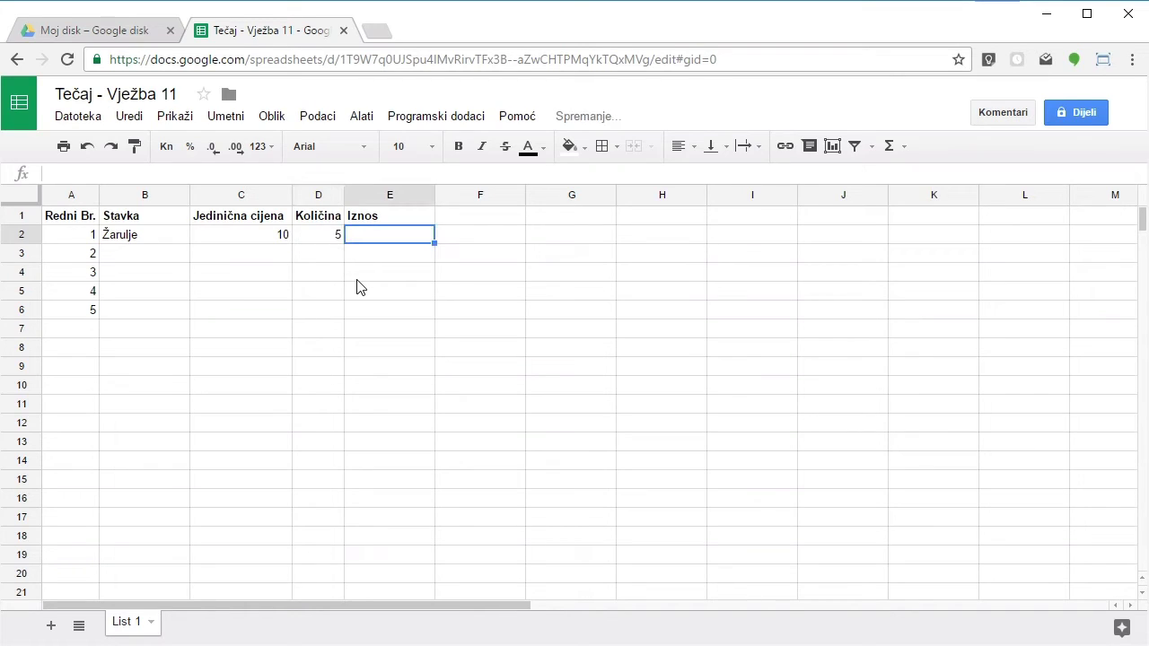
Fill in row 3 with the item "Krumpiri", unit price 2 and quantity 8
left_click(122, 255)
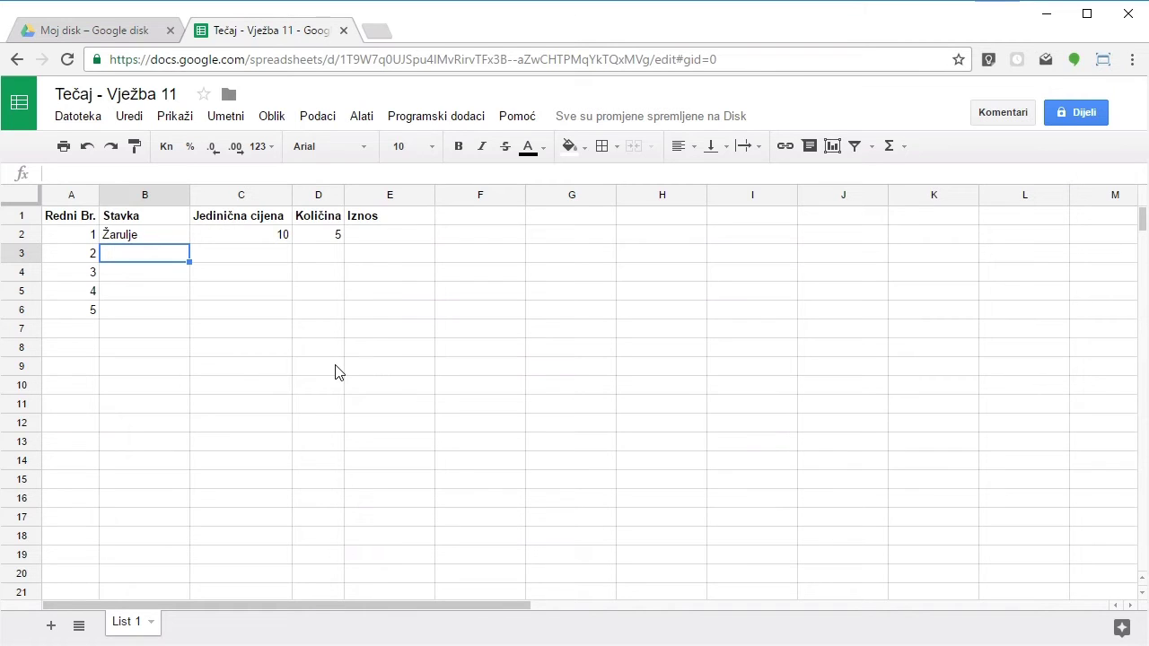
type("Krumpiri")
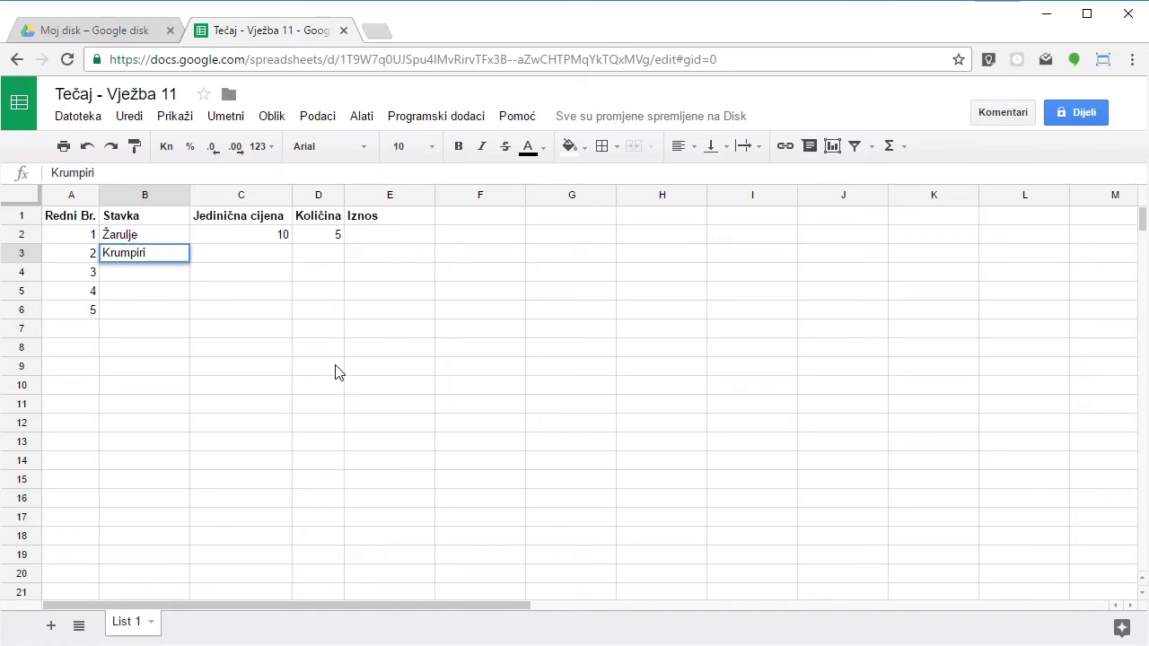
key("Tab")
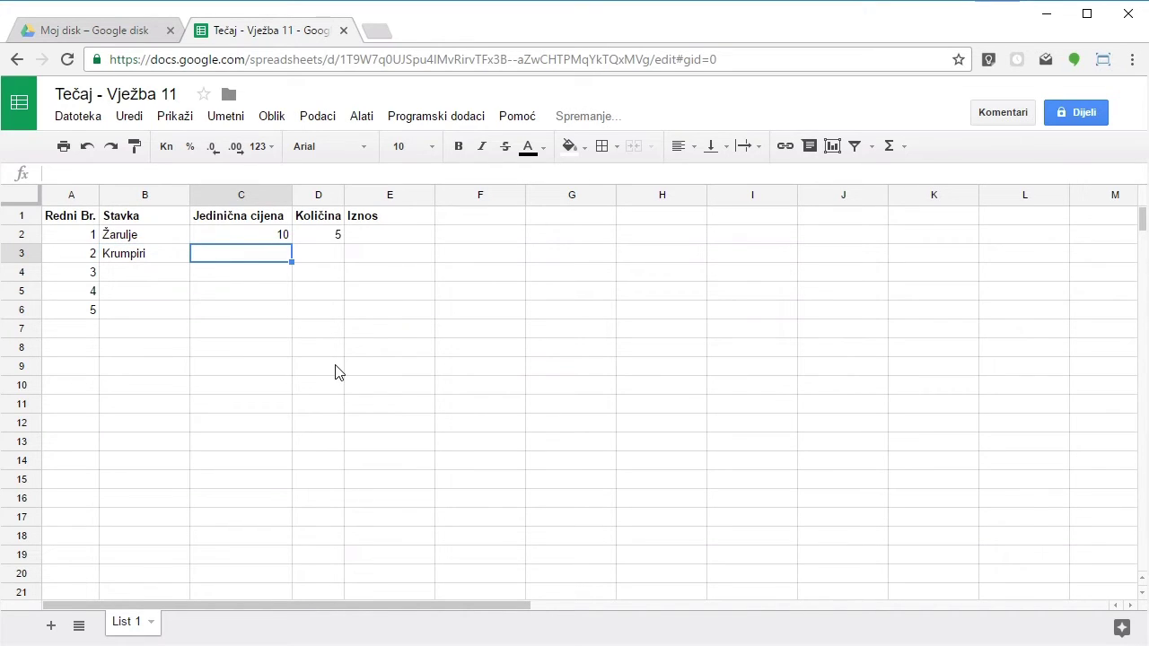
type("2")
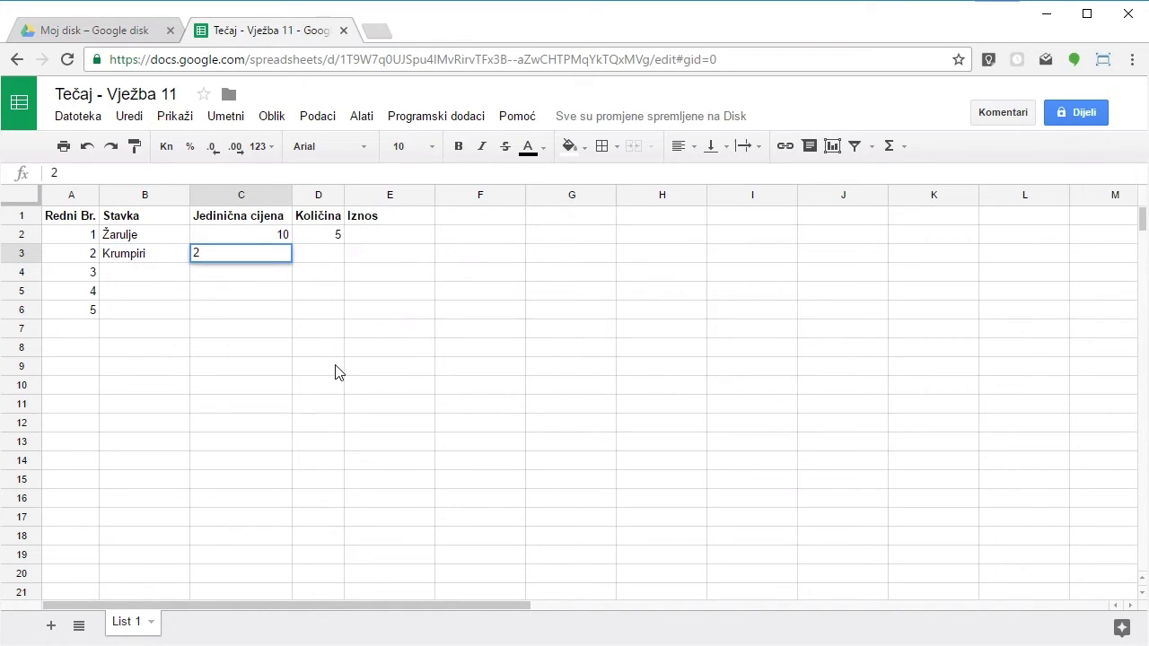
key("Tab")
type("8")
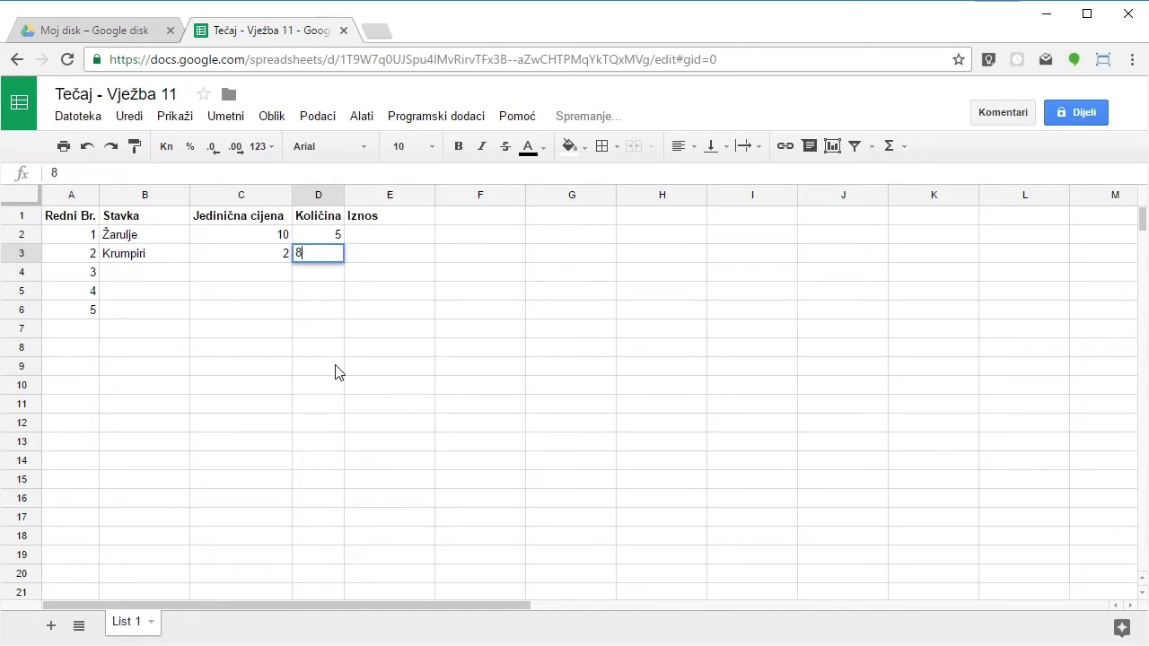
key("Tab")
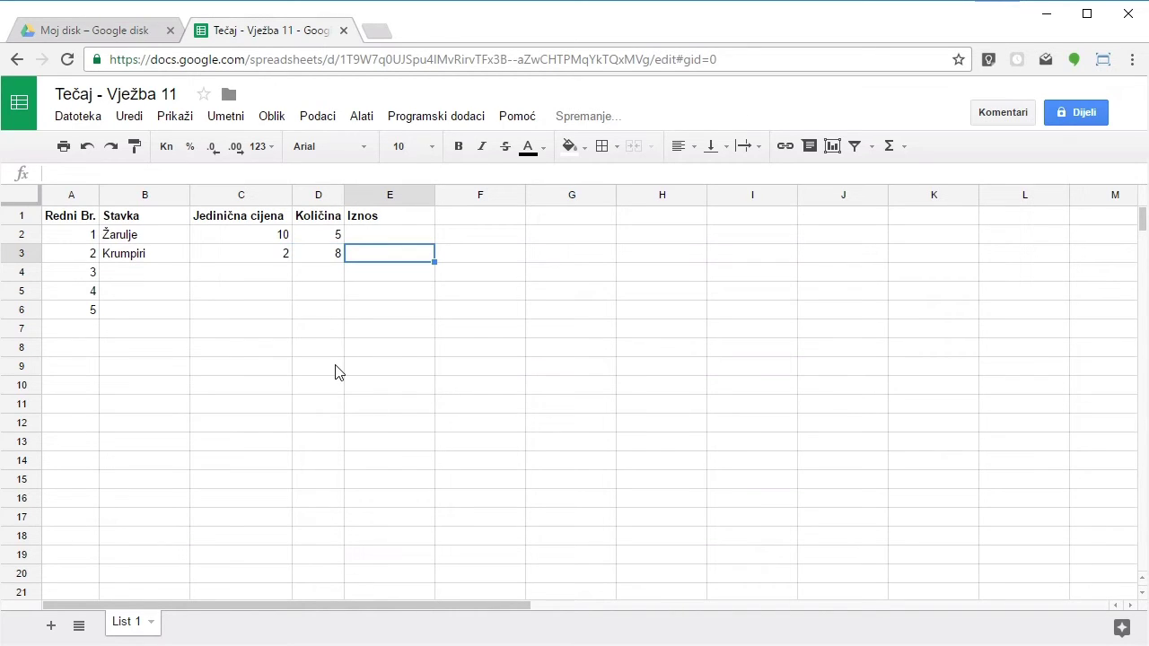
Fill in row 4 with the item "Žlice", unit price 18 and quantity 5
left_click(144, 275)
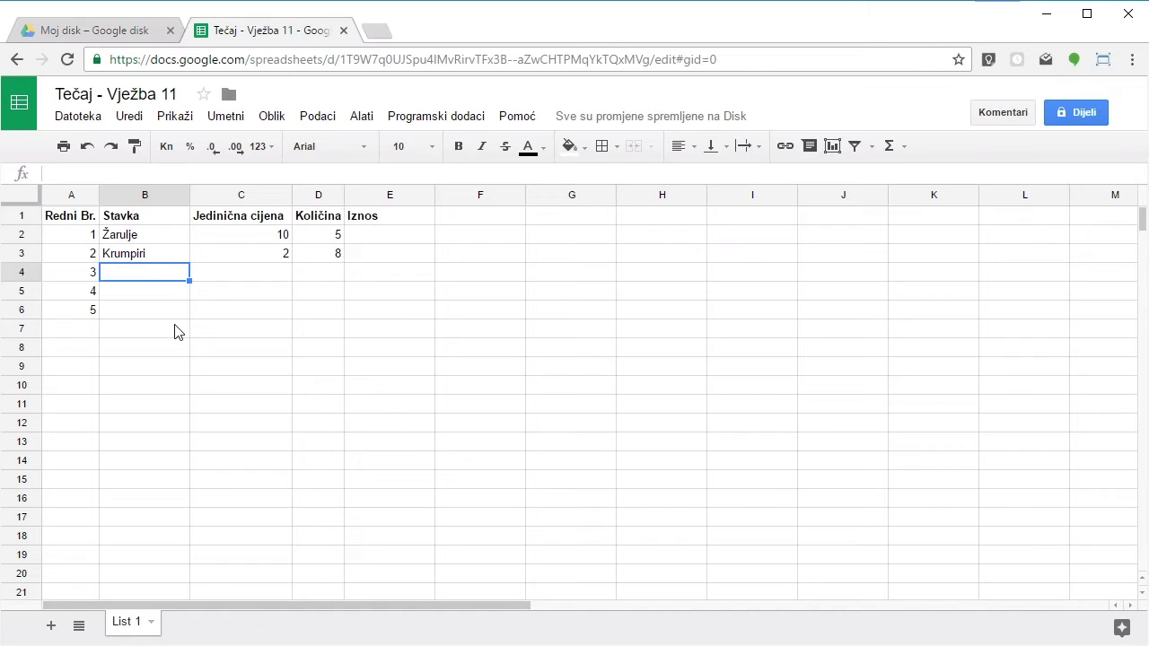
type("Ž")
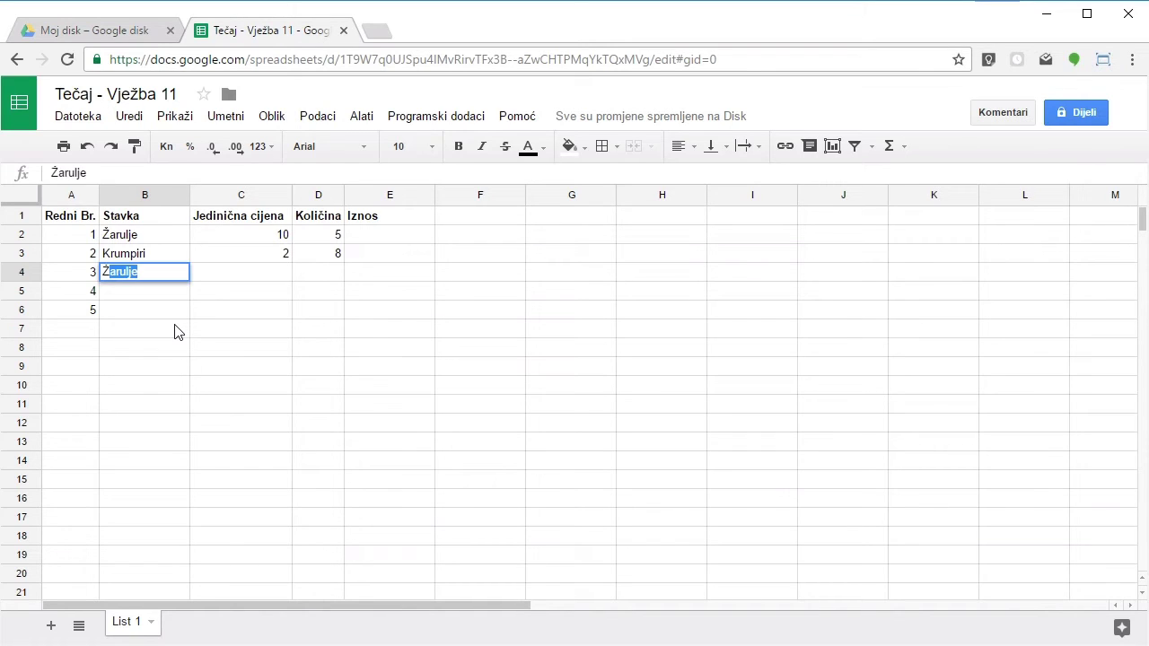
type("lice")
key("Tab")
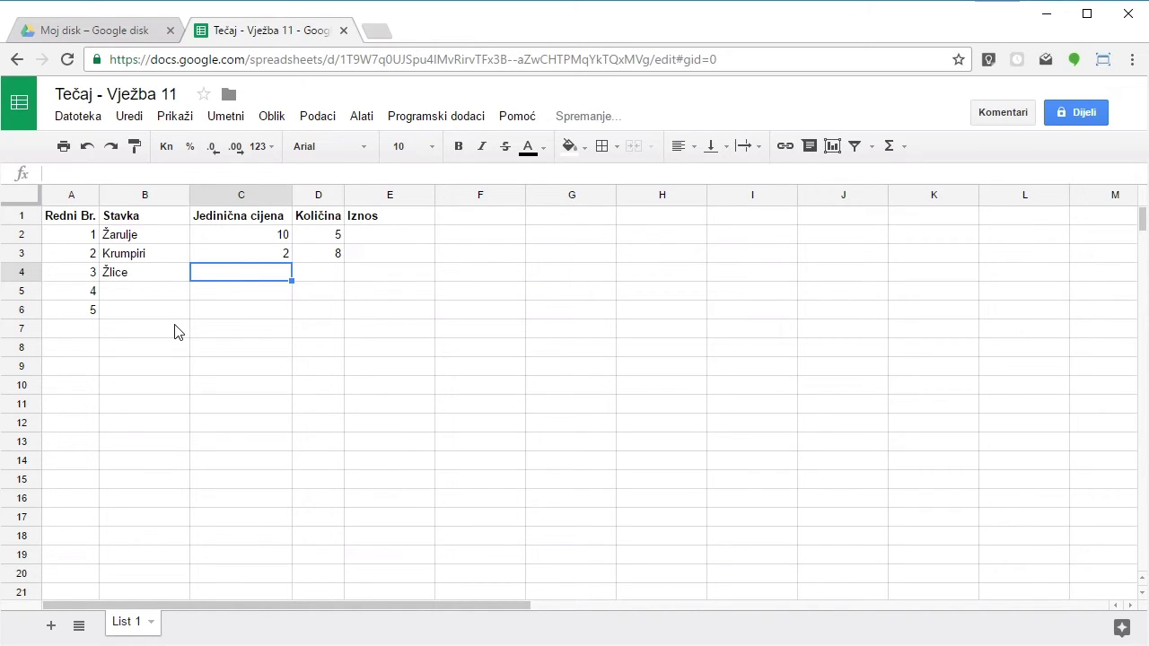
type("18")
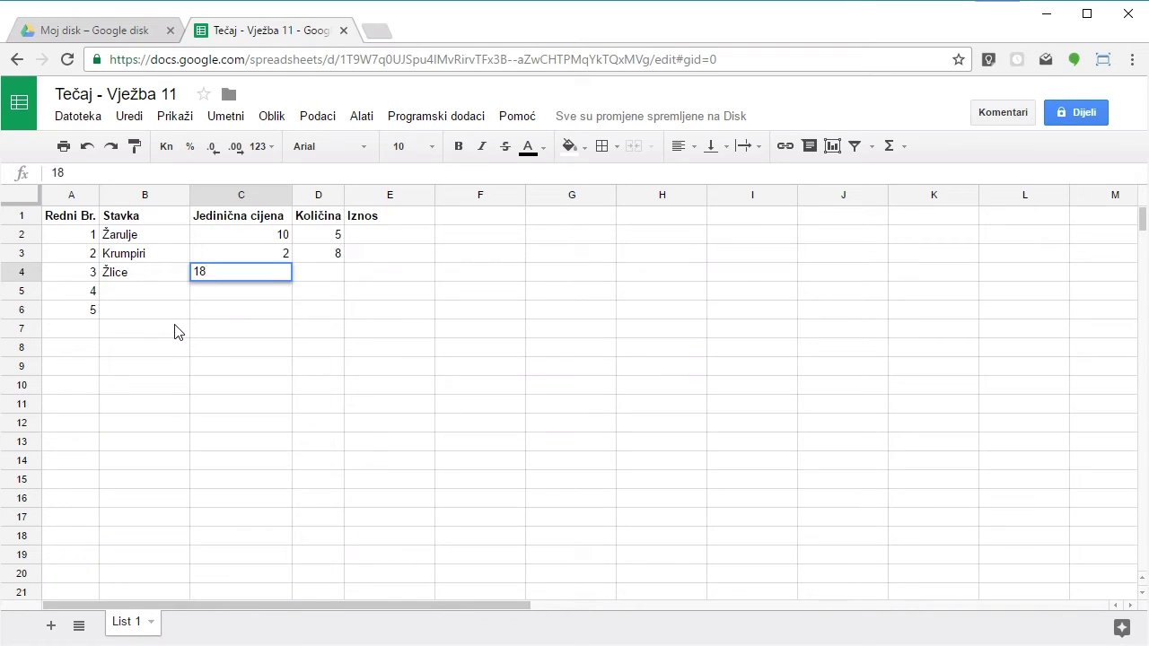
key("Tab")
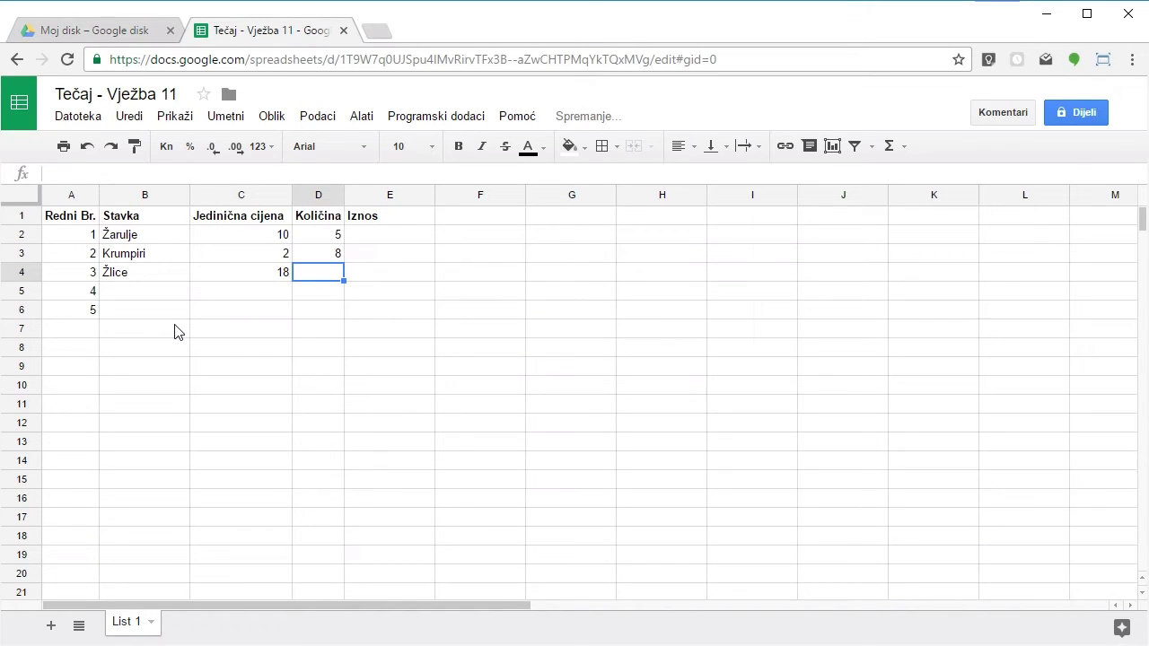
type("5")
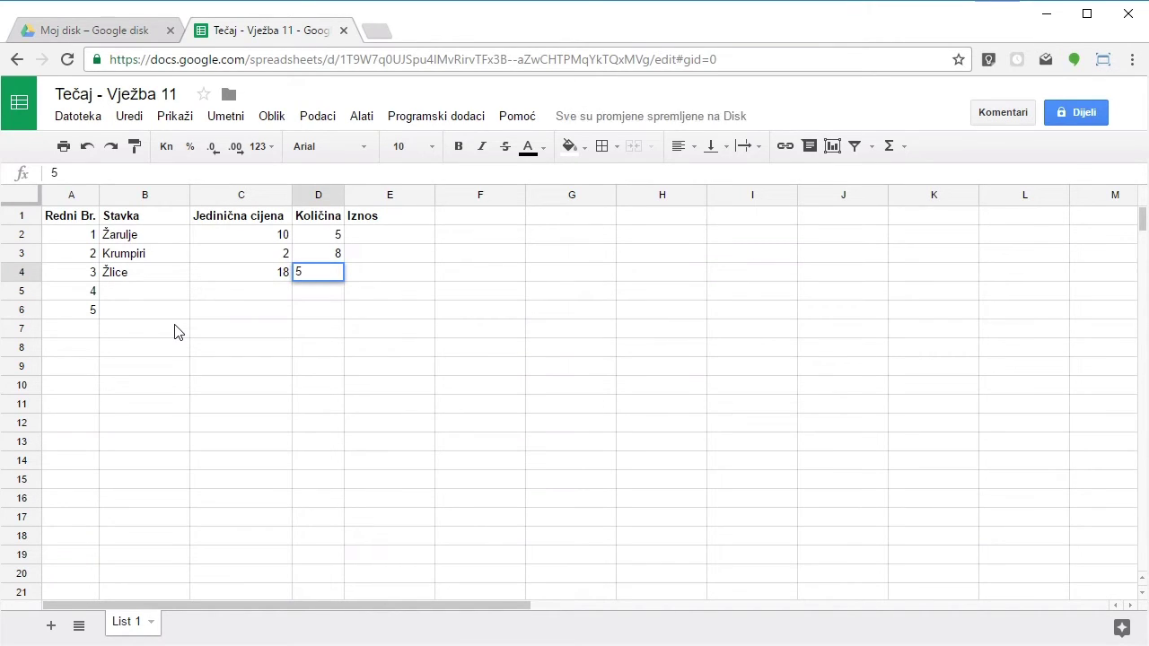
key("Return")
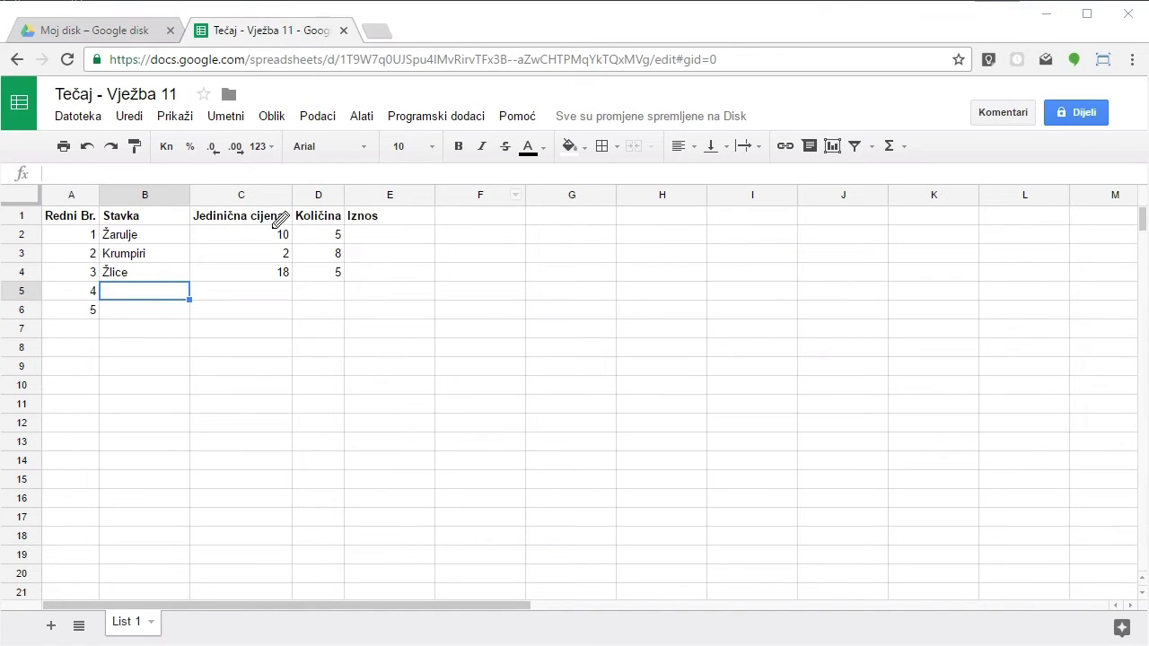
mouse_move(135, 273)
left_mouse_down()
mouse_move(322, 266)
mouse_move(347, 279)
mouse_move(339, 260)
mouse_move(375, 294)
mouse_move(338, 297)
mouse_move(352, 303)
left_mouse_up()
mouse_move(384, 266)
left_mouse_down()
mouse_move(390, 291)
mouse_move(208, 329)
mouse_move(171, 303)
mouse_move(185, 312)
left_mouse_up()
mouse_move(128, 272)
left_mouse_down()
mouse_move(180, 262)
mouse_move(320, 268)
mouse_move(341, 280)
mouse_move(308, 333)
mouse_move(184, 315)
left_mouse_up()
mouse_move(148, 264)
left_mouse_down()
mouse_move(97, 266)
mouse_move(202, 331)
left_mouse_up()
left_click_drag(184, 262, 200, 328)
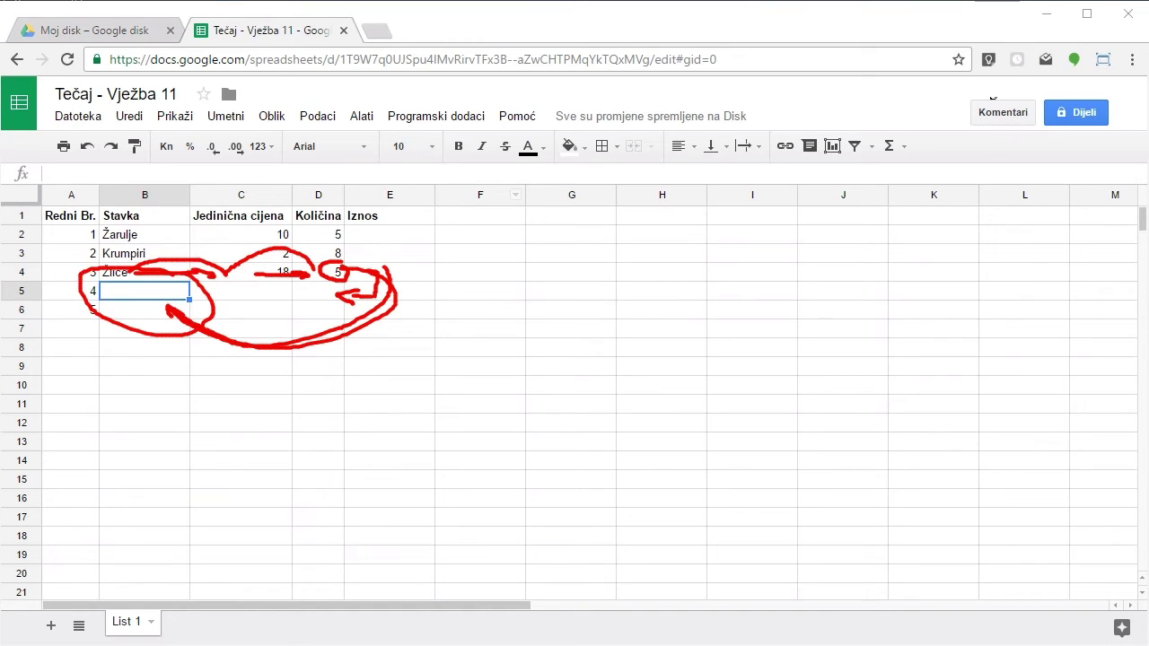
left_click(1052, 1)
Fill in row 5 with the item "Šećer", unit price 2 and quantity 3
left_click(166, 294)
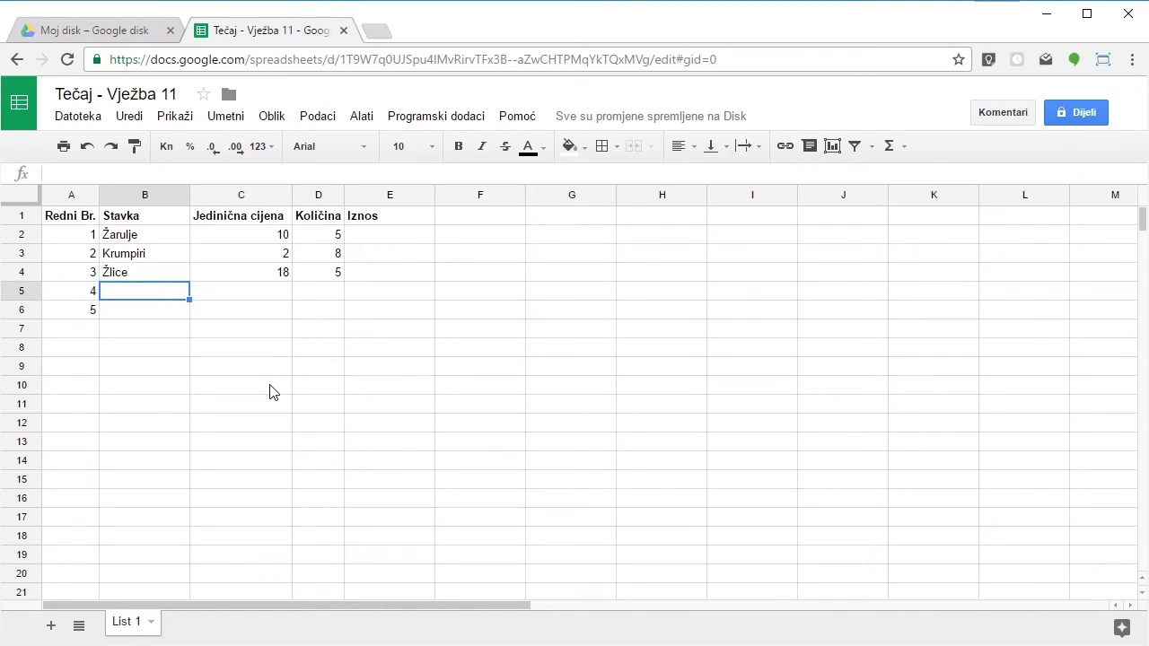
type("Šećer")
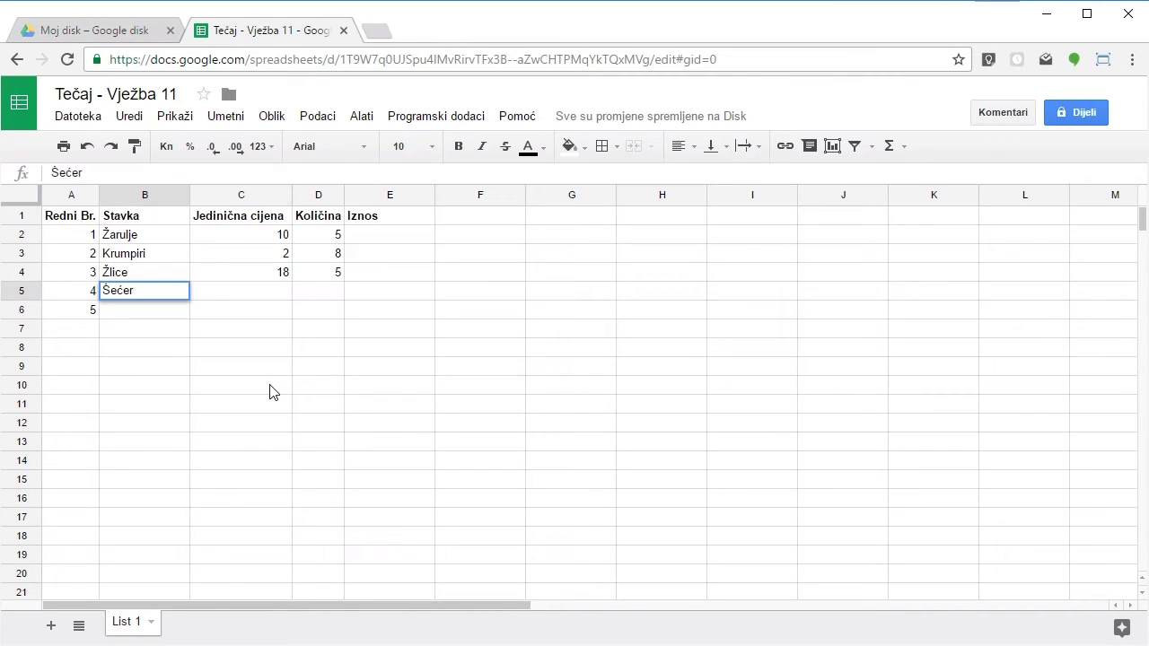
key("Tab")
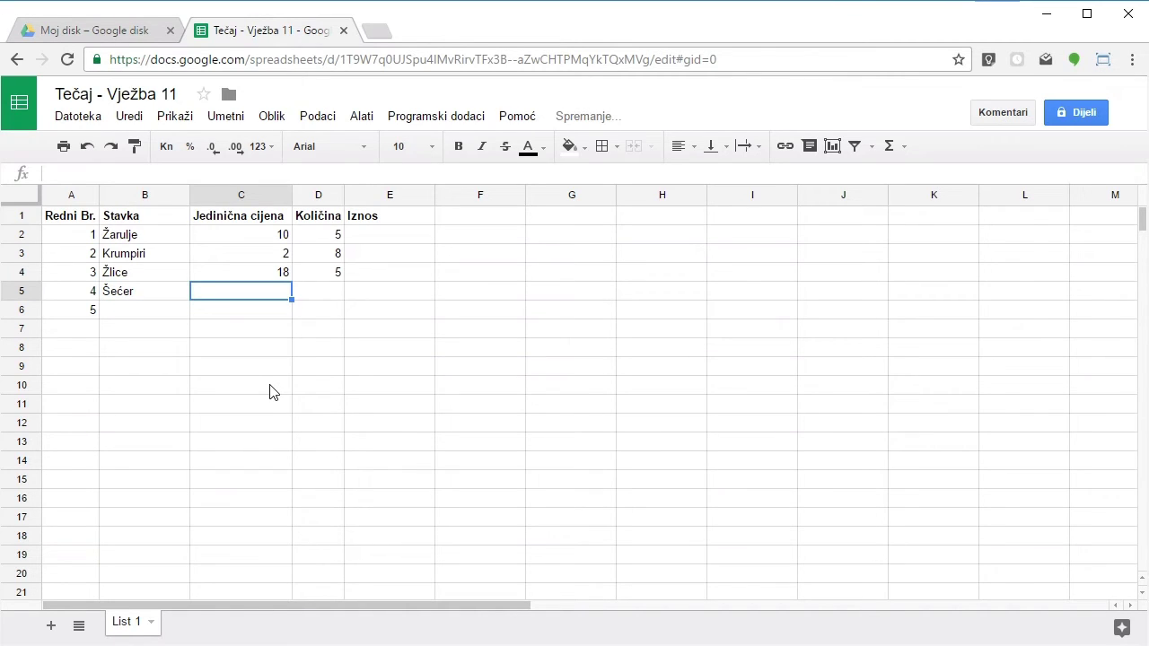
type("2")
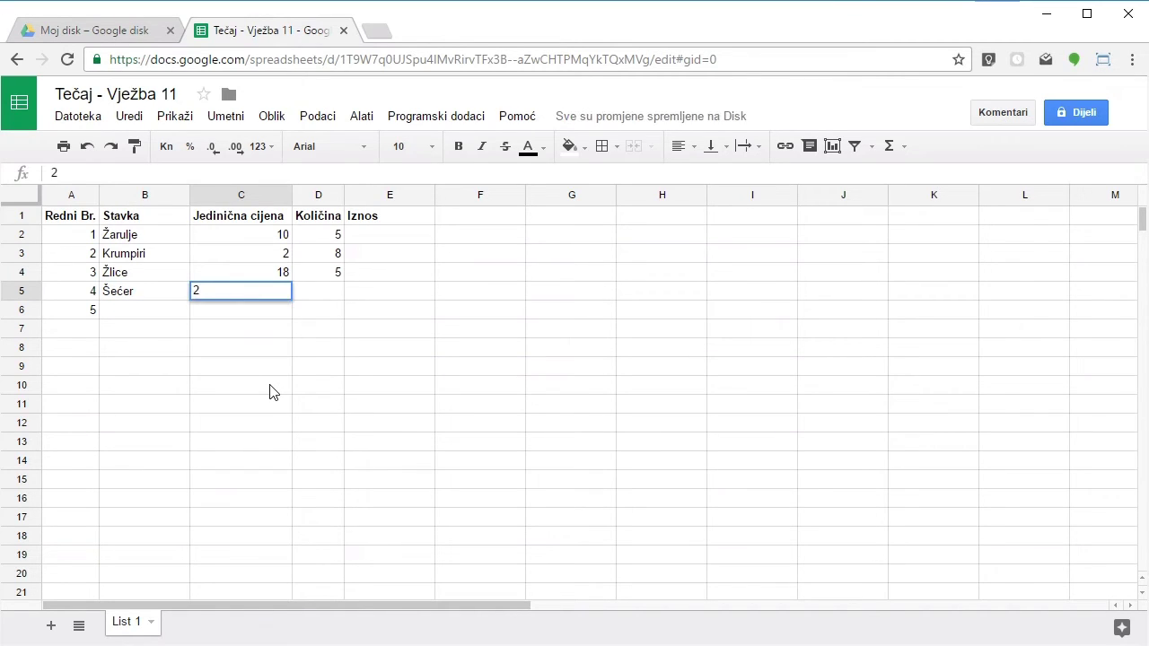
key("Tab")
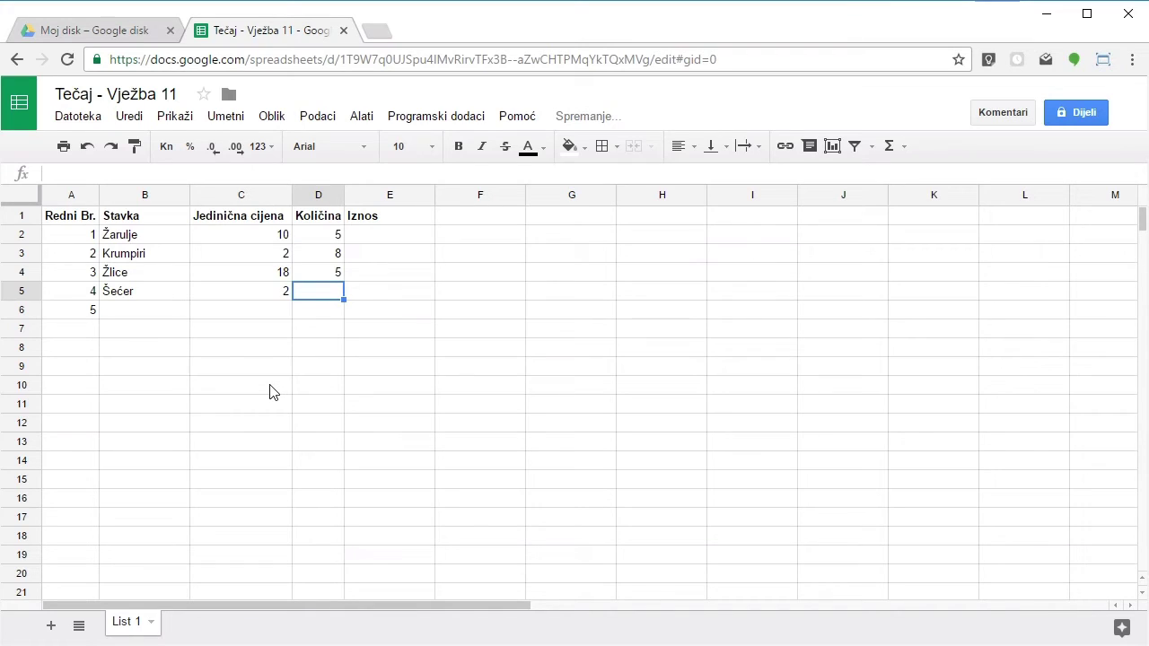
type("3")
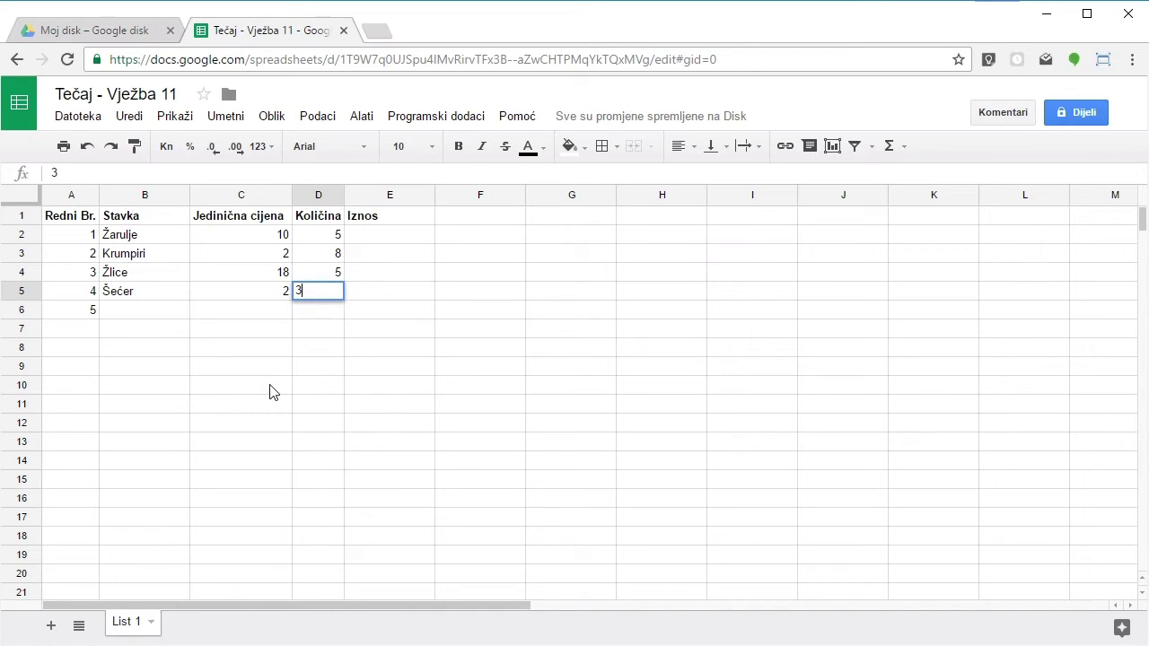
key("Return")
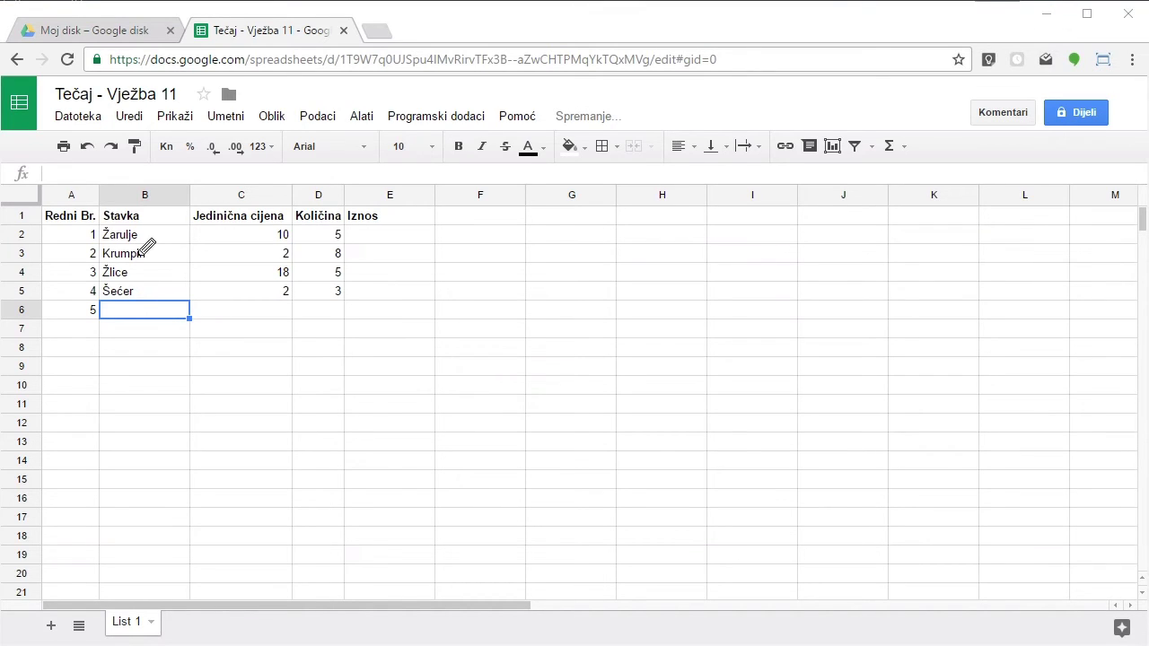
mouse_move(149, 278)
left_mouse_down()
mouse_move(115, 276)
mouse_move(147, 289)
mouse_move(300, 280)
mouse_move(215, 303)
mouse_move(224, 329)
left_mouse_up()
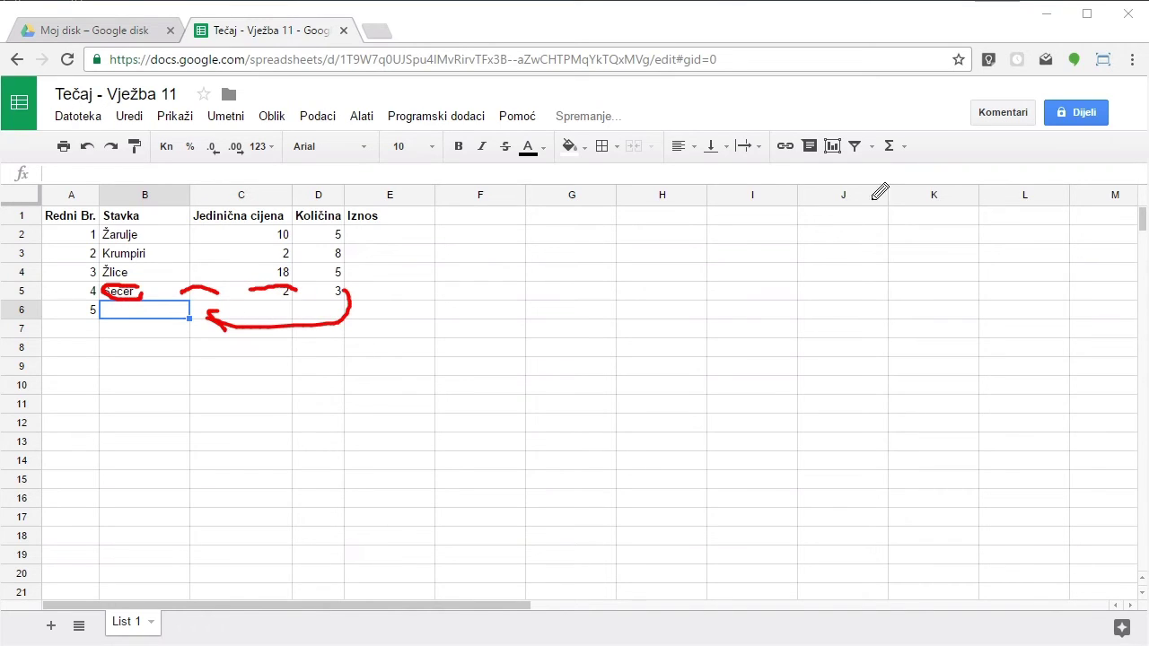
left_click(1050, 2)
left_click(141, 345)
Fill in row 6 with the item "Šalice", unit price 20 and quantity 10
left_click(152, 311)
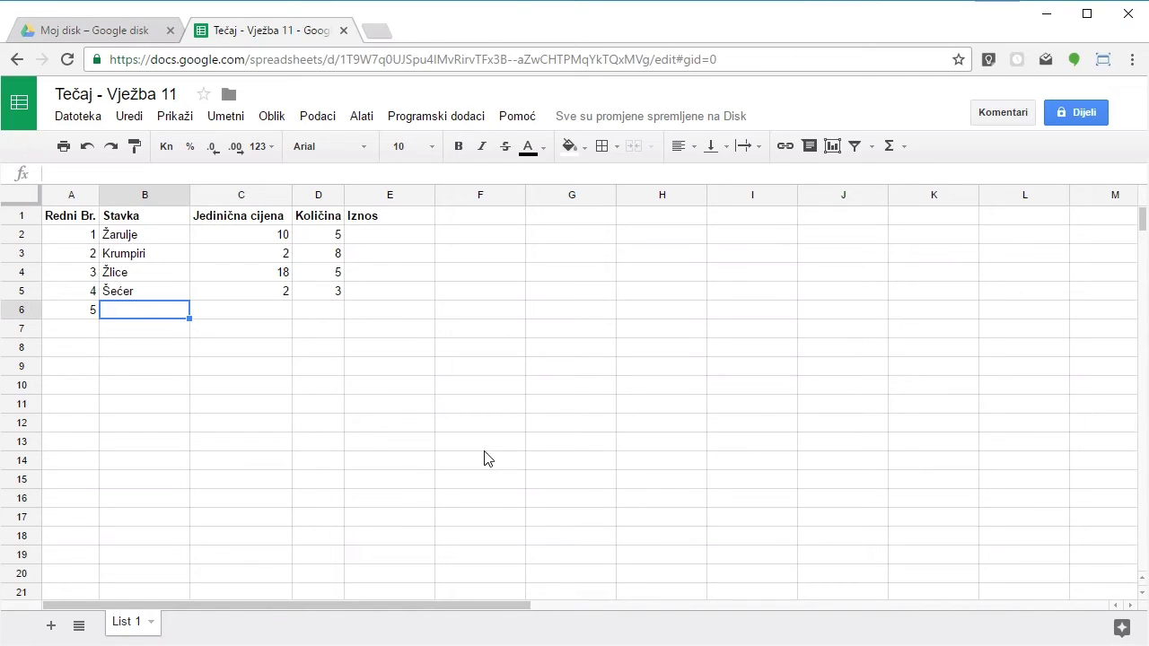
type("Šalice")
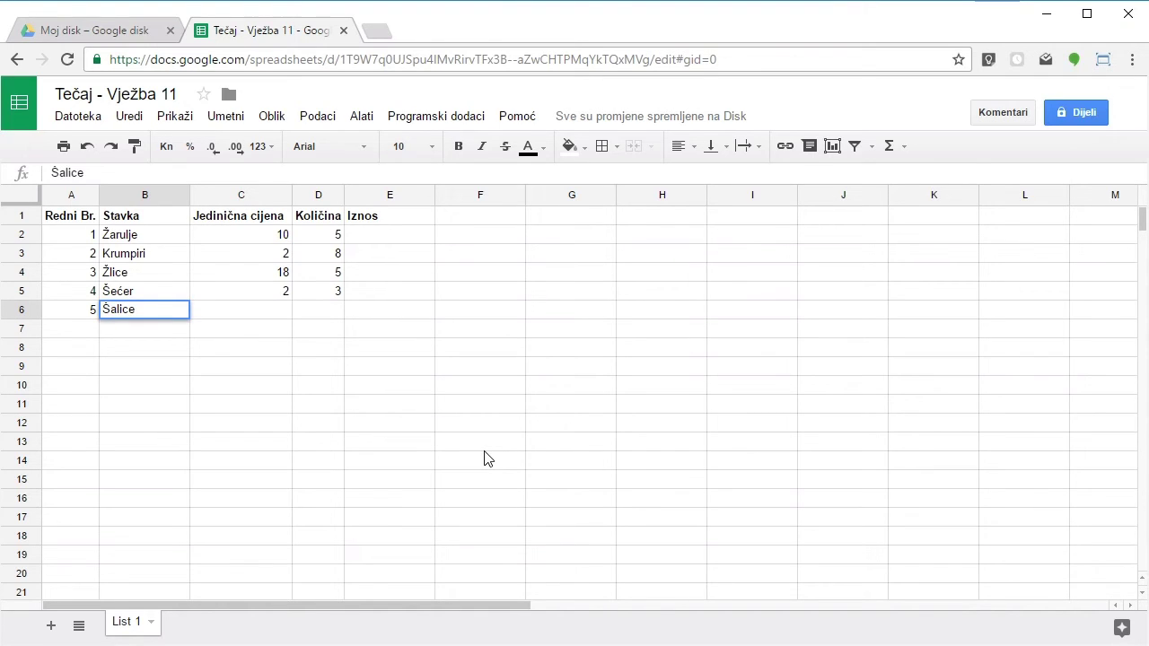
key("Tab")
type("20")
key("Tab")
type("10")
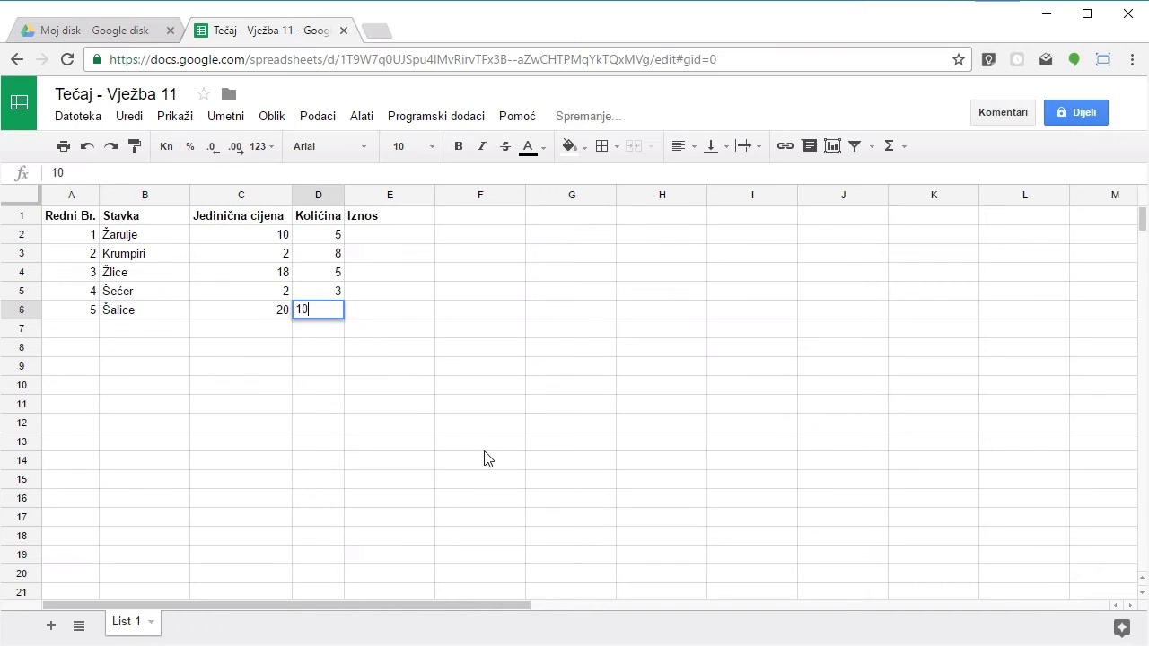
key("Return")
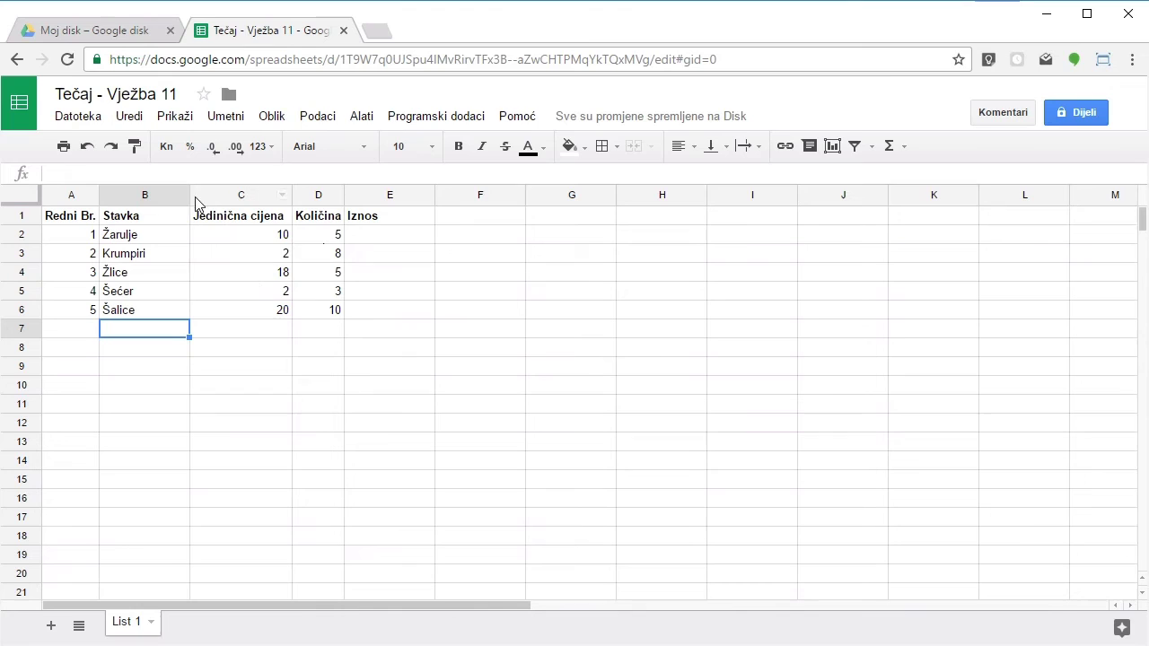
Examine the item names in B2:B6 and the unit price, quantity and amount cells of the first item
left_click_drag(171, 237, 164, 317)
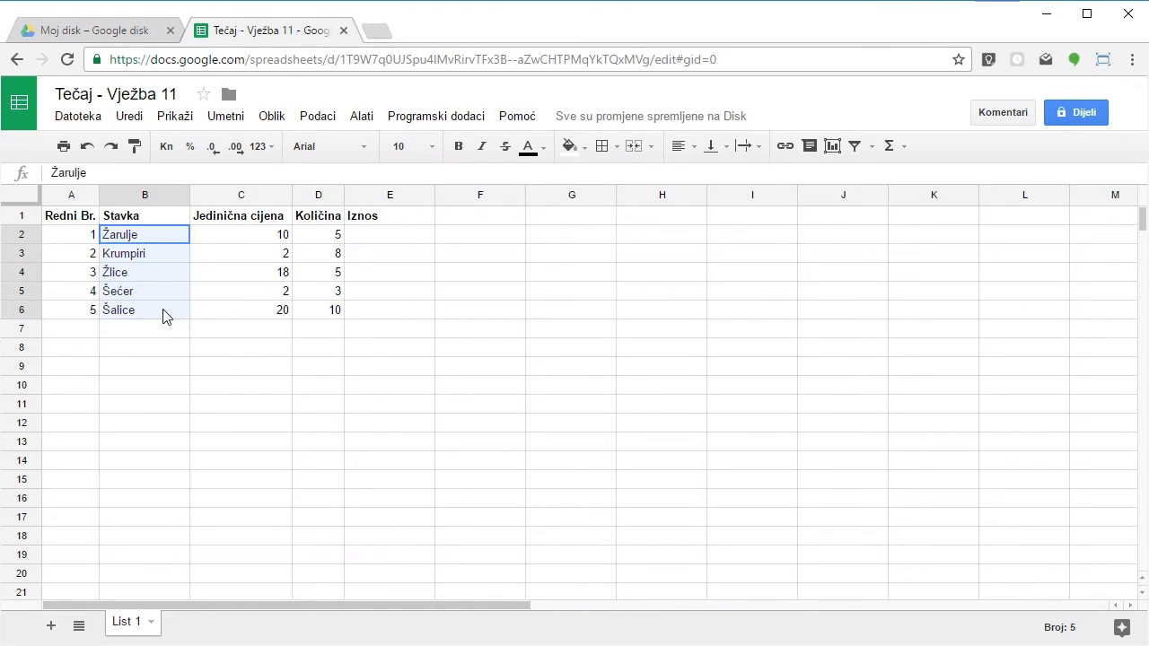
left_click(377, 235)
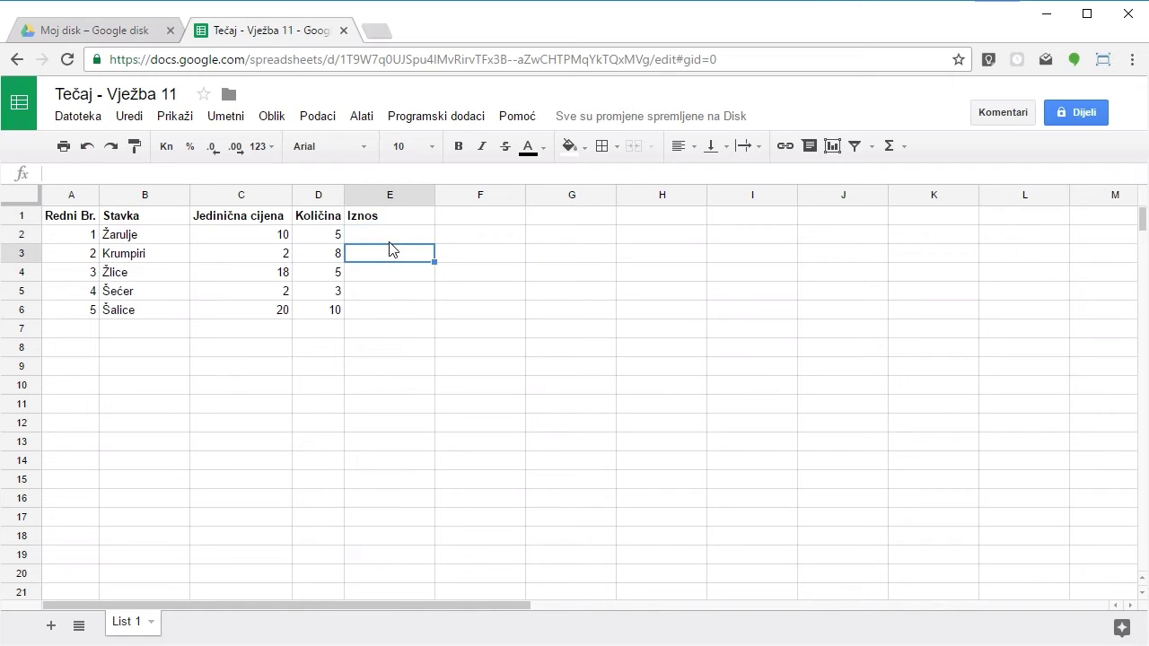
left_click(334, 239)
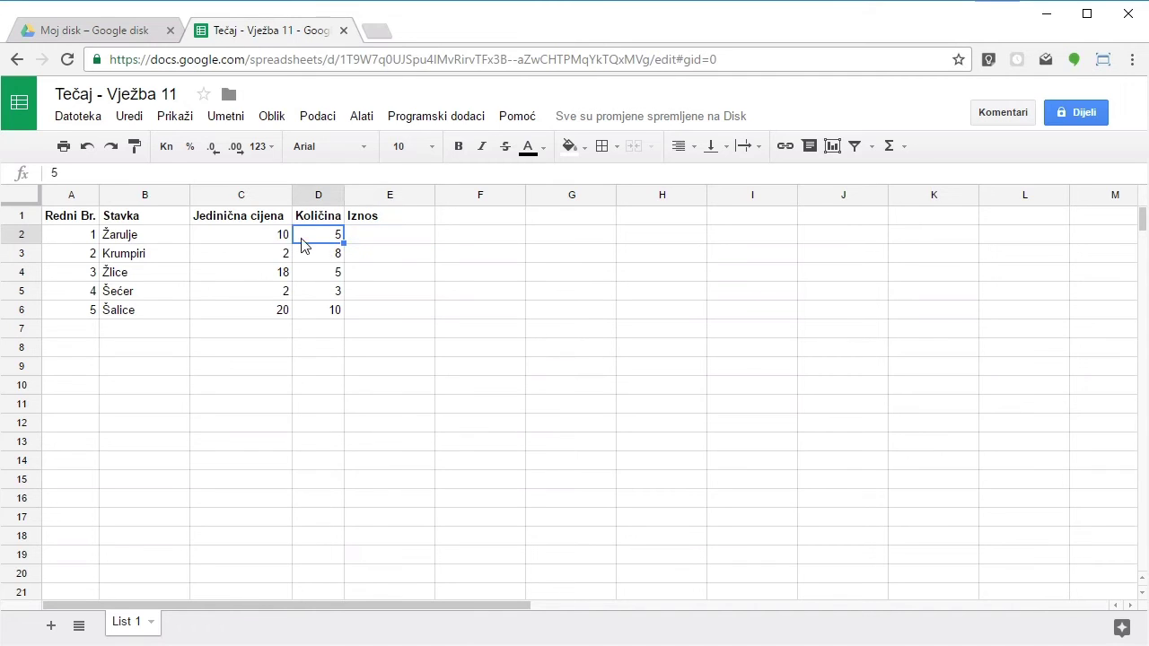
left_click(274, 243)
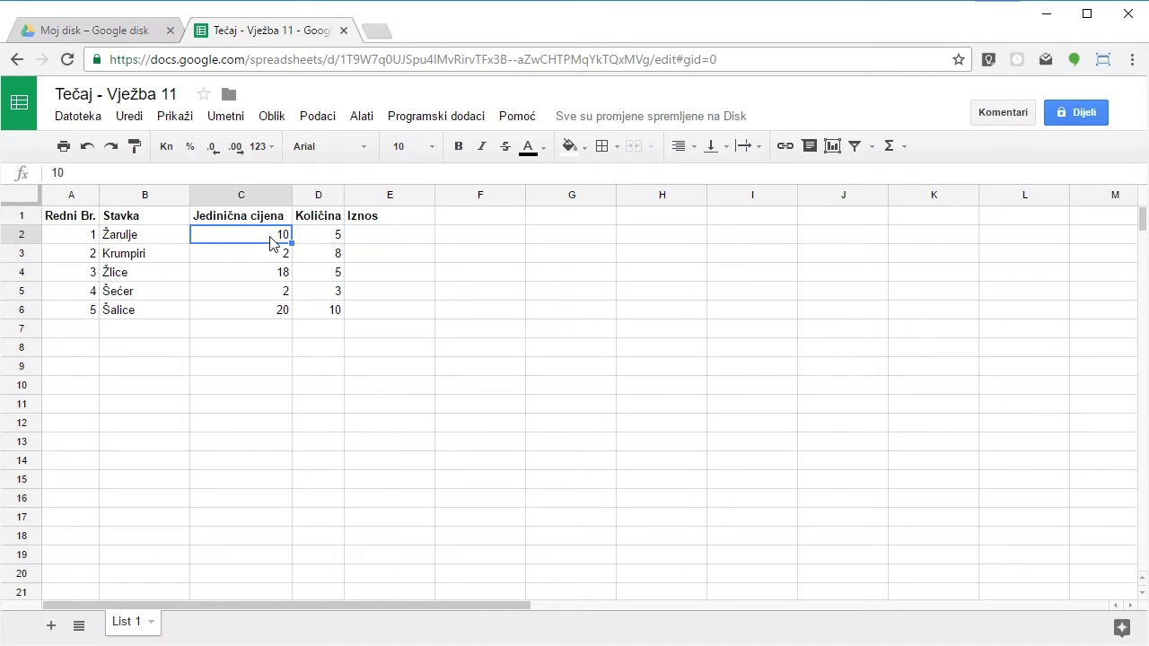
left_click(334, 237)
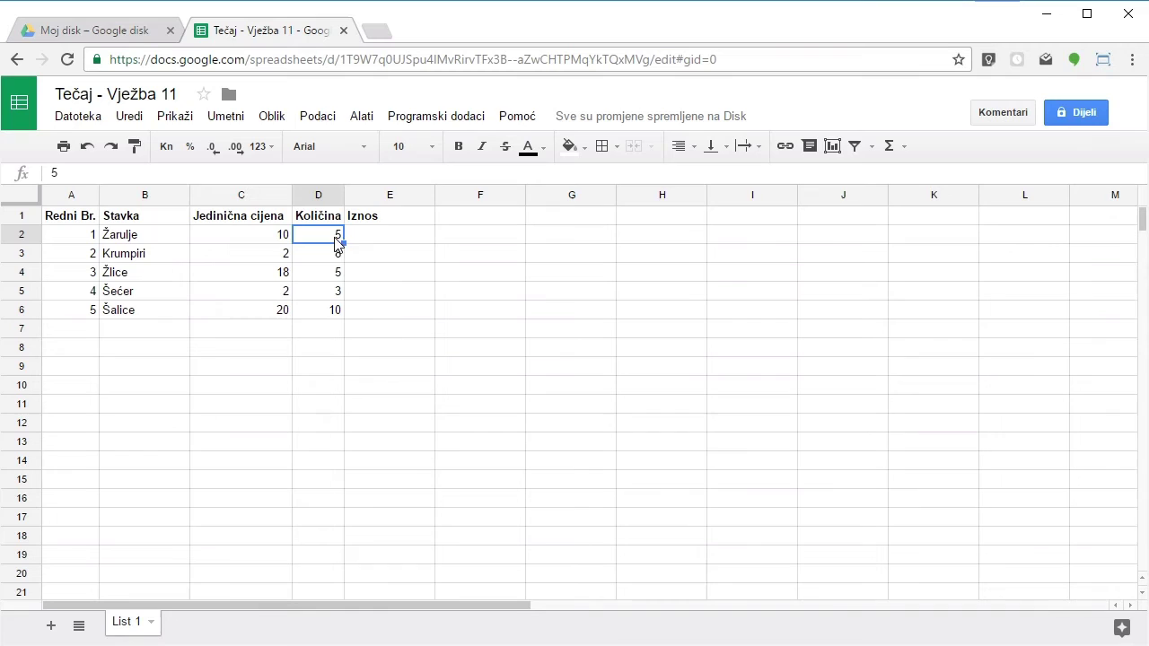
left_click(372, 240)
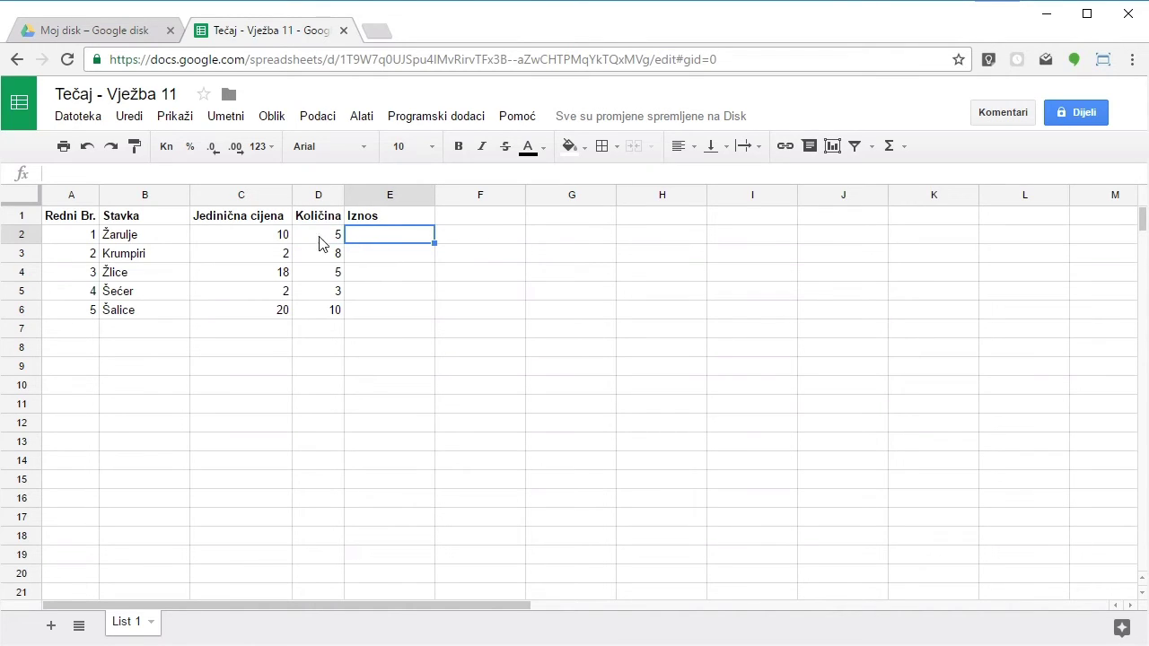
left_click(275, 237)
left_click(312, 238)
left_click(288, 240)
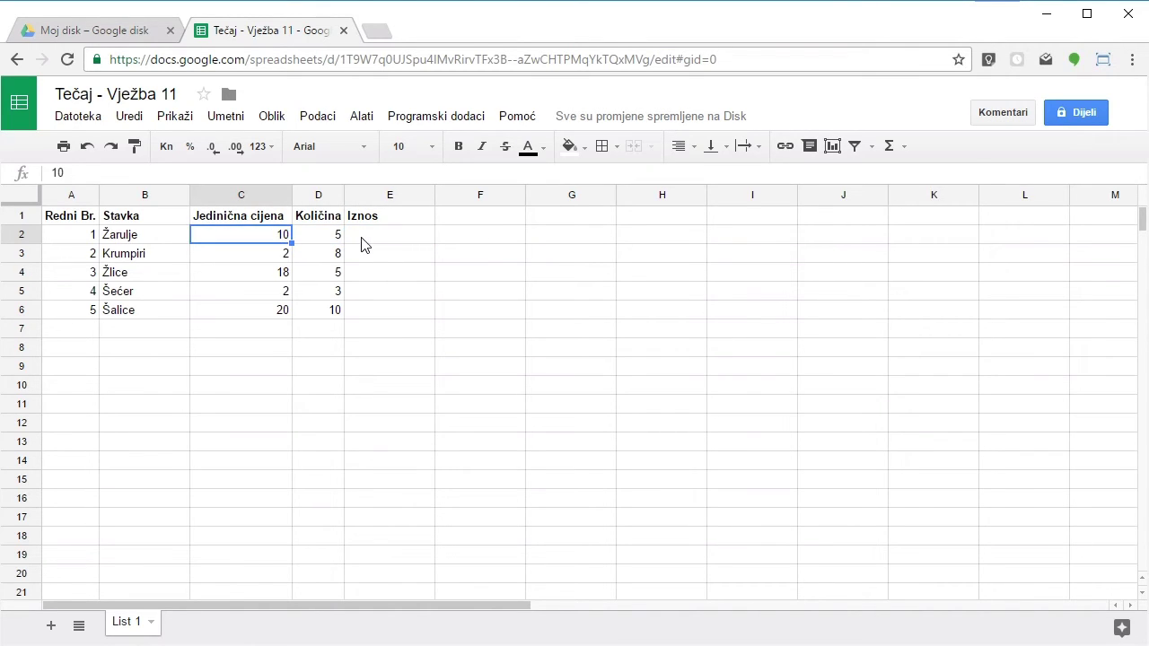
Enter the formula =C2*D2 in cell E2 to calculate the amount for Žarulje
left_click(372, 248)
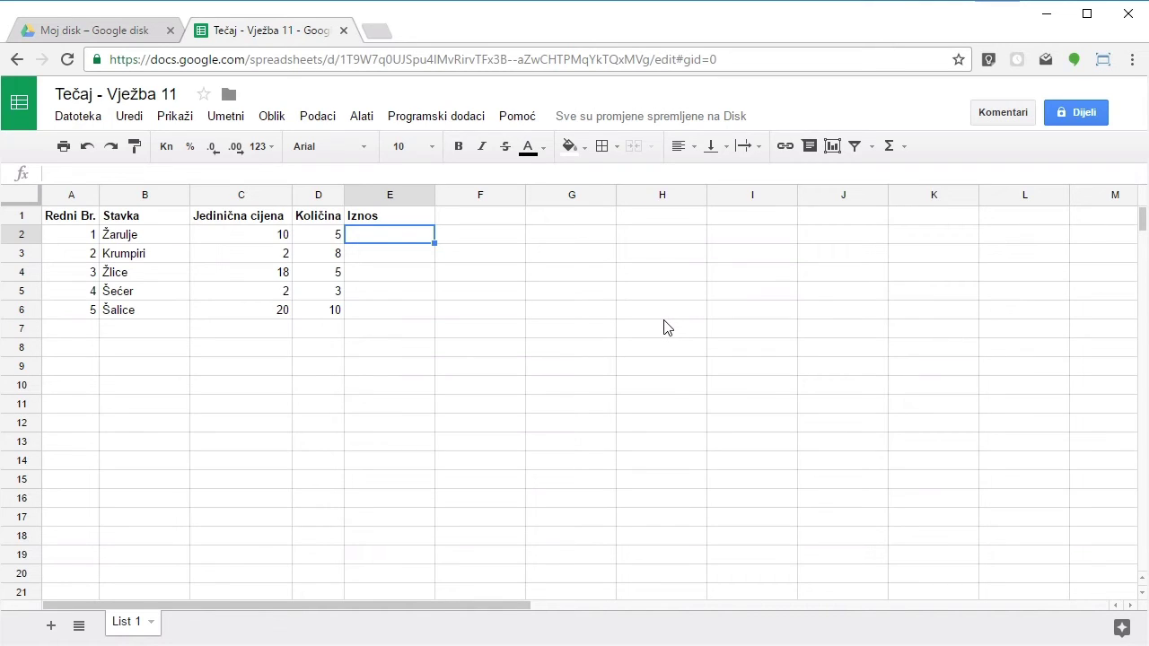
type("=")
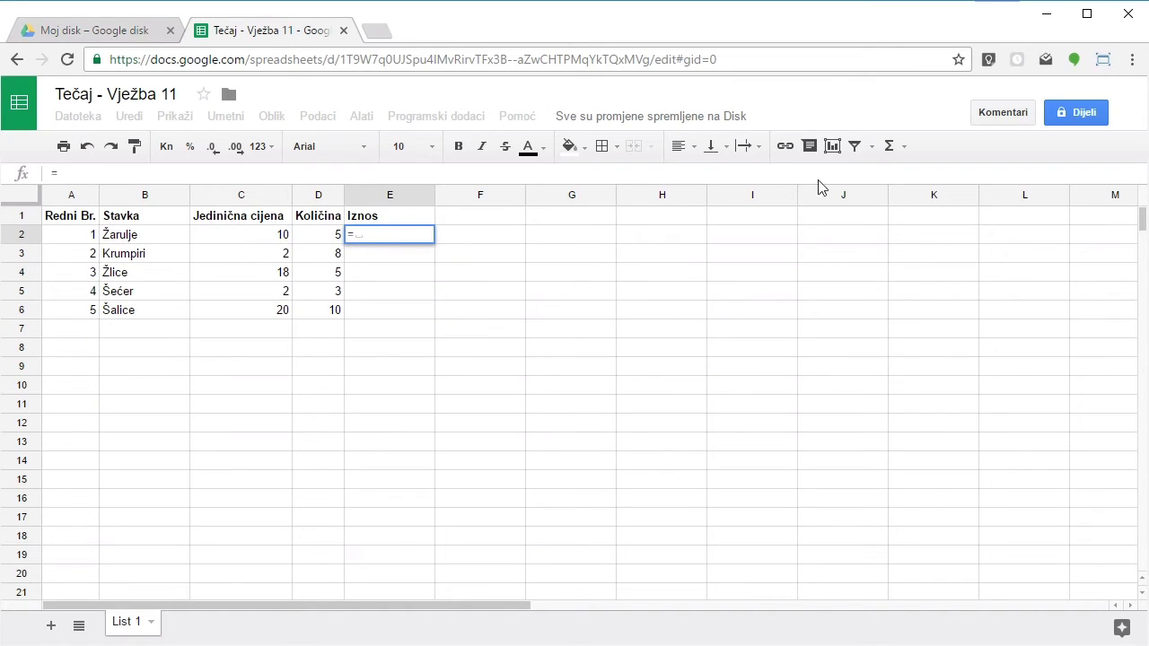
left_click_drag(261, 185, 266, 198)
left_click_drag(40, 226, 5, 246)
left_click_drag(196, 235, 289, 230)
mouse_move(335, 187)
left_mouse_down()
mouse_move(314, 189)
mouse_move(339, 195)
left_mouse_up()
left_click_drag(79, 242, 269, 241)
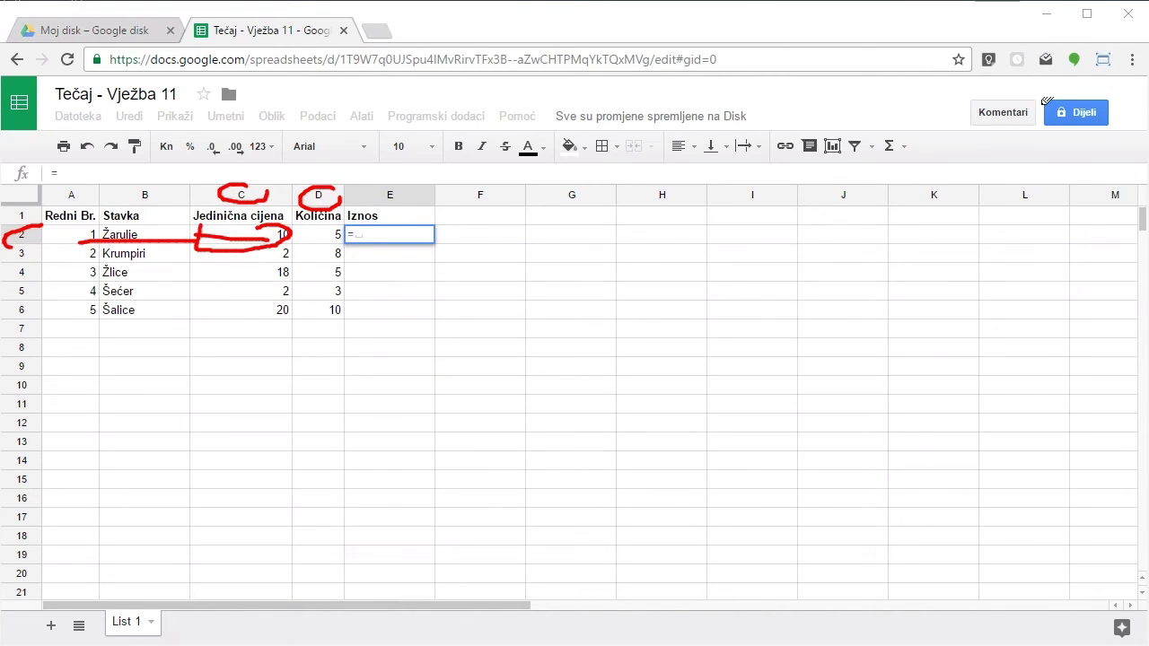
left_click(1029, 1)
left_click(402, 231)
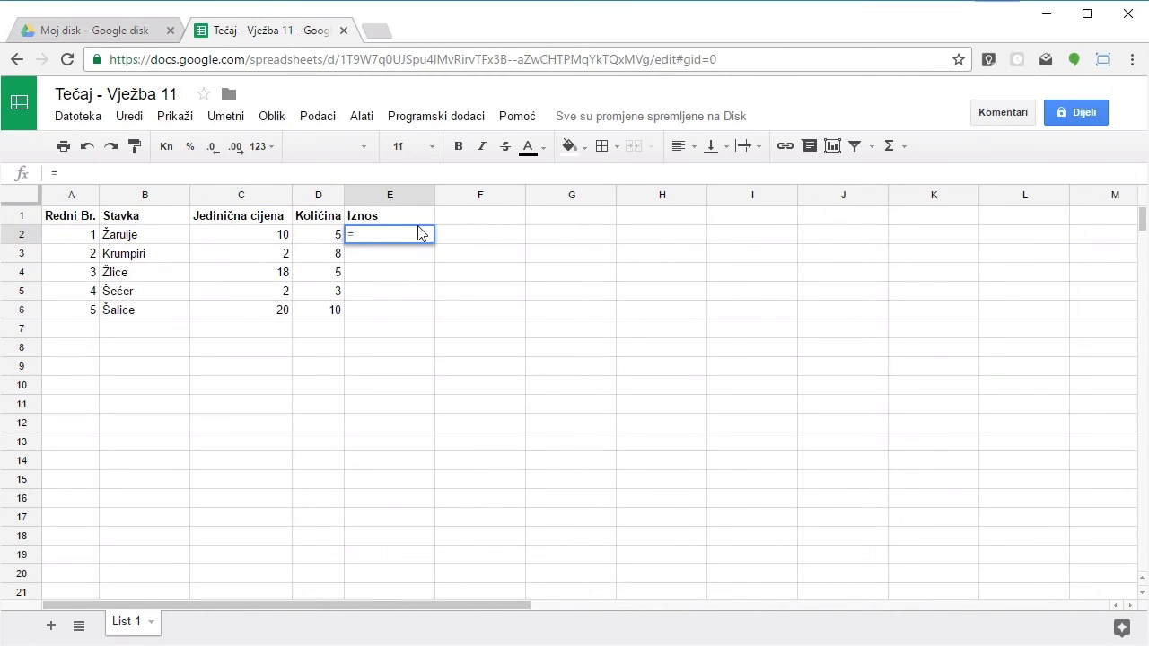
type("C2*")
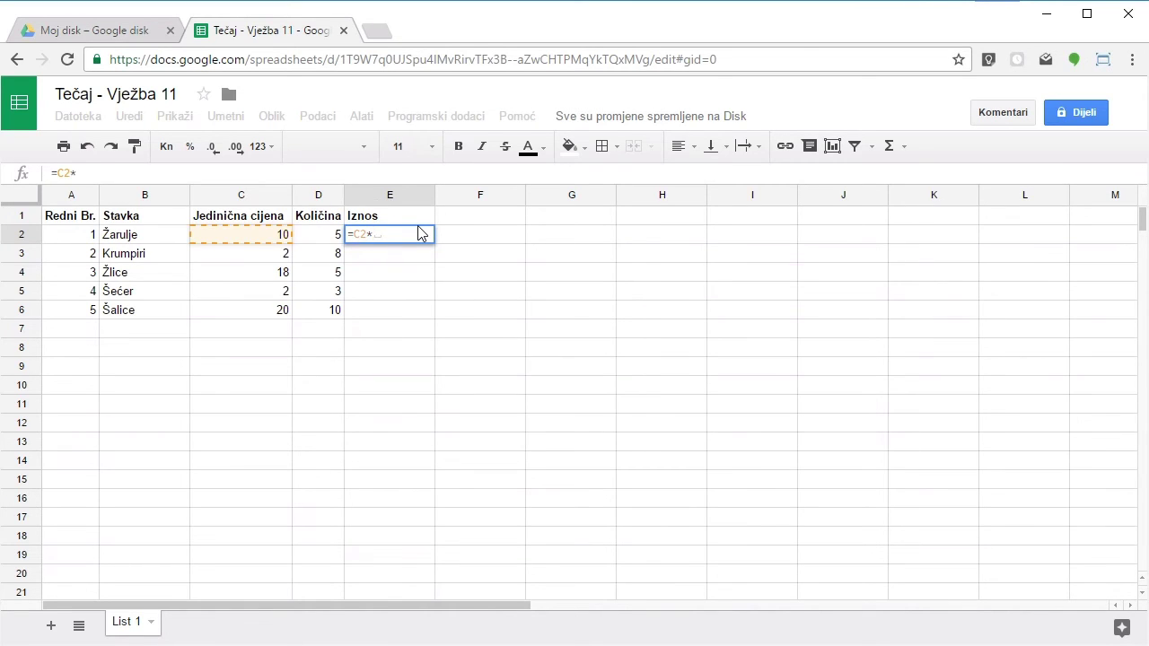
type("D2")
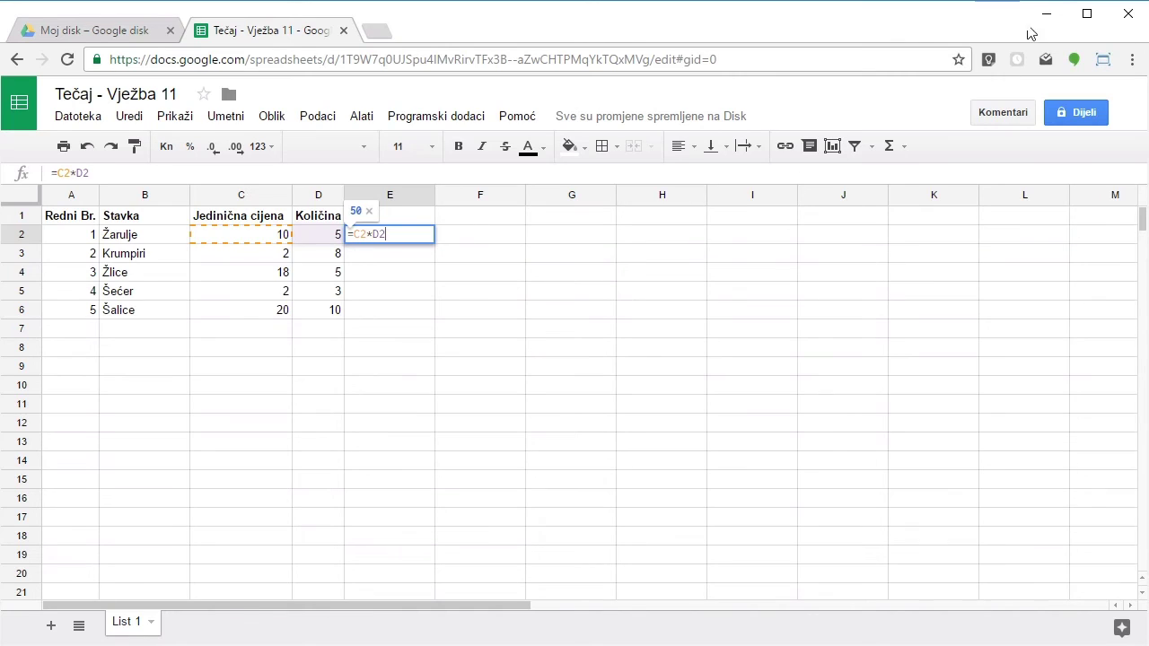
mouse_move(240, 212)
left_mouse_down()
mouse_move(167, 220)
mouse_move(274, 252)
mouse_move(280, 212)
mouse_move(219, 213)
left_mouse_up()
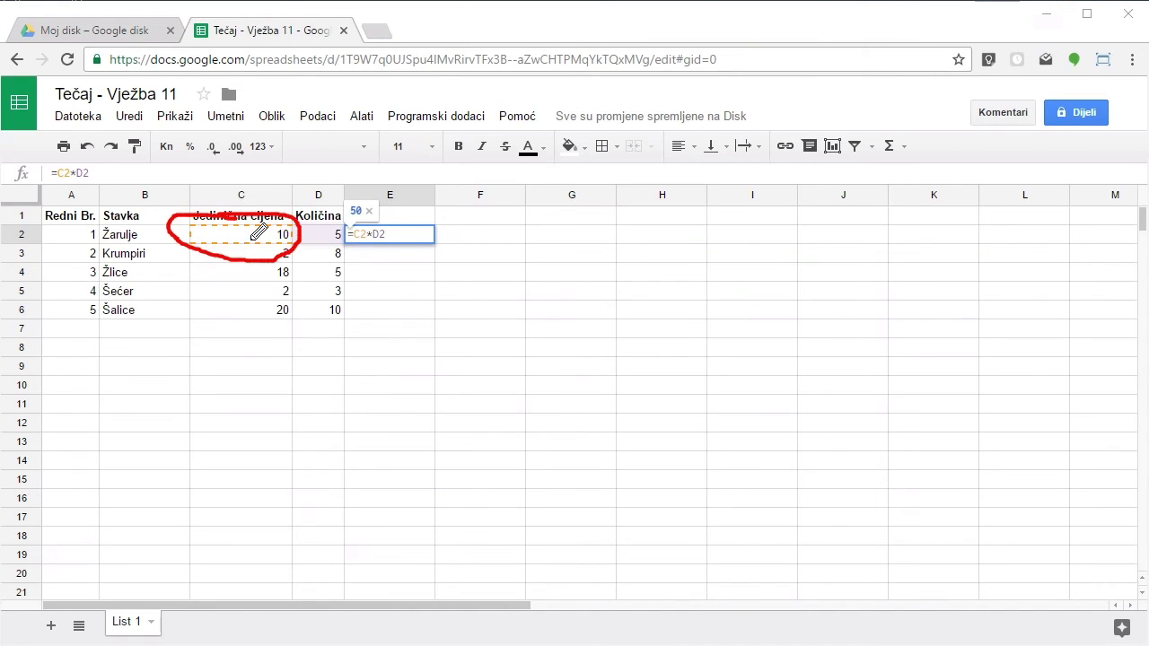
mouse_move(271, 250)
left_mouse_down()
mouse_move(285, 271)
mouse_move(352, 271)
mouse_move(358, 242)
mouse_move(350, 251)
mouse_move(362, 249)
left_mouse_up()
key("Escape")
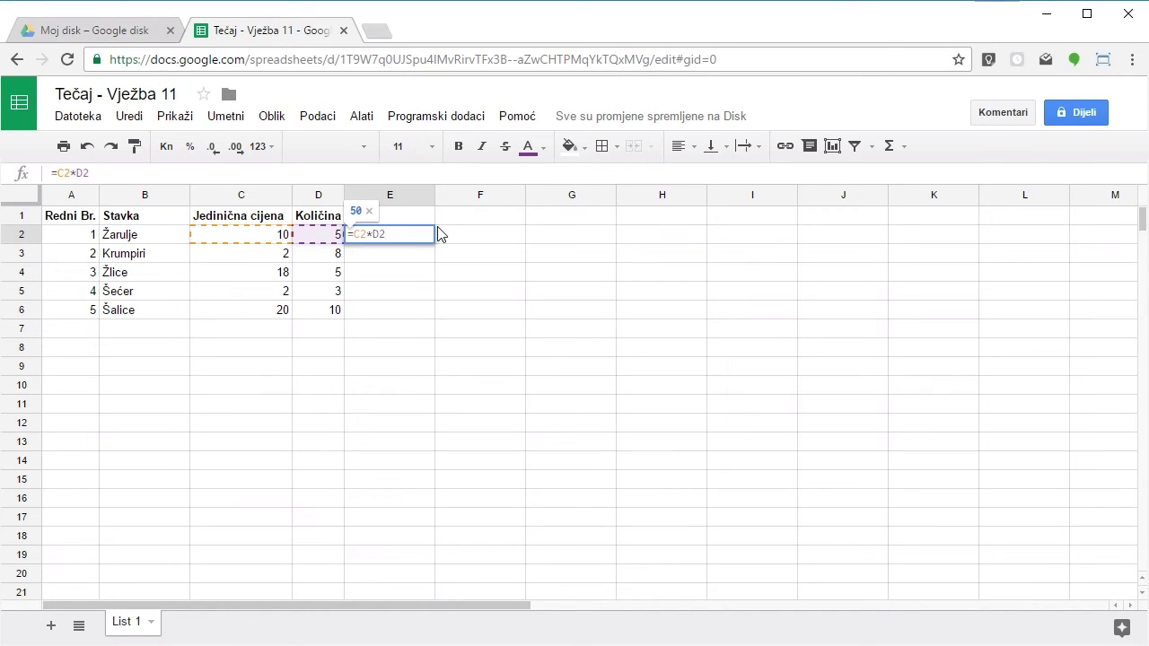
key("Return")
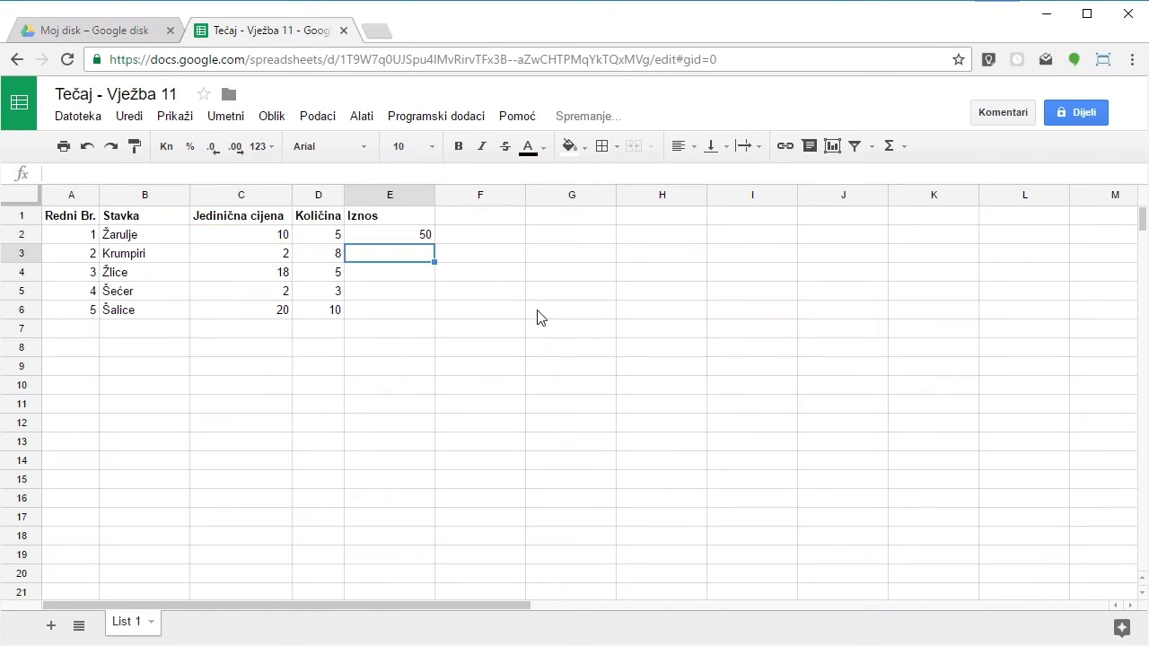
Set the quantity of Žarulje in D2 to 3 and check the amount in E2
left_click(319, 238)
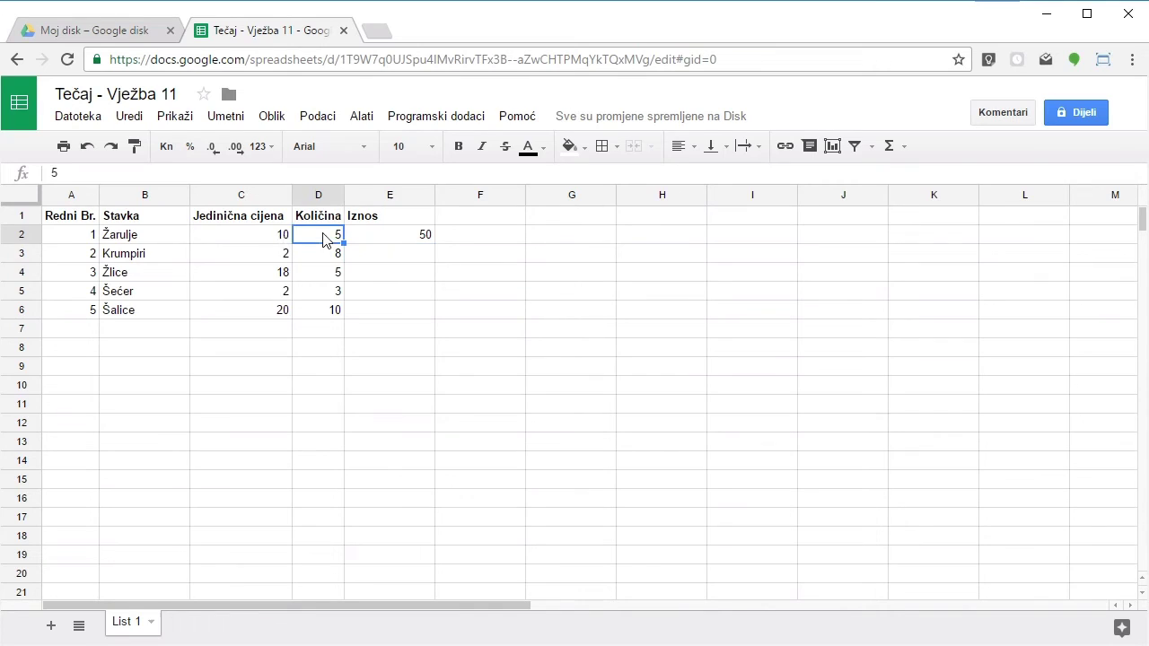
left_click(381, 241)
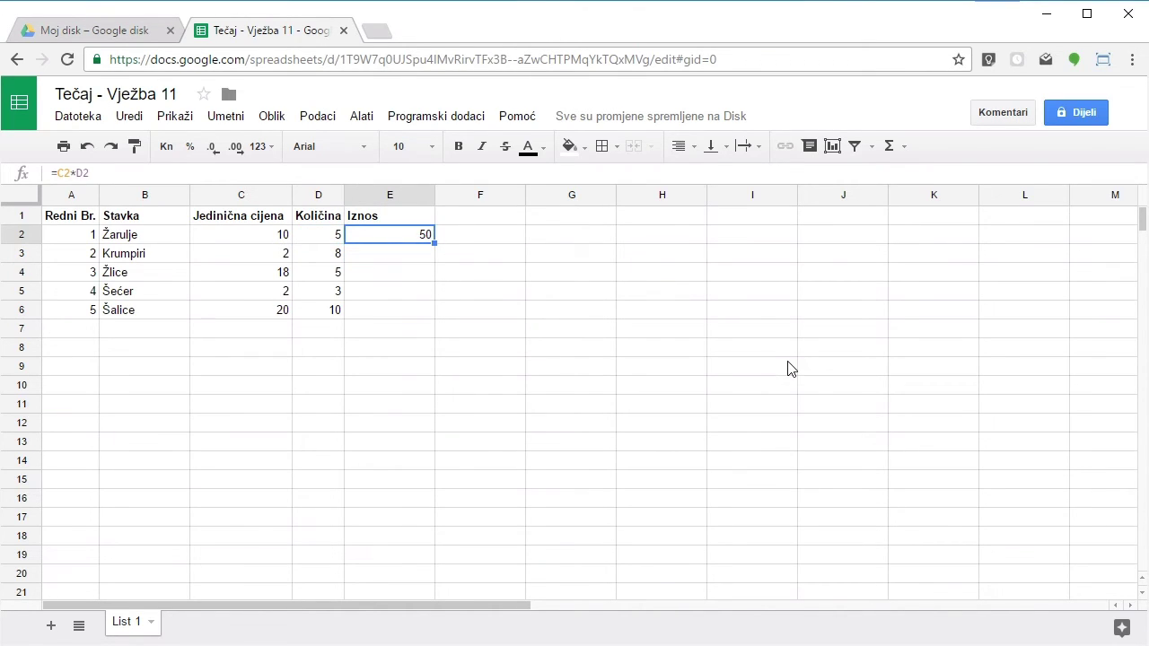
key("Left")
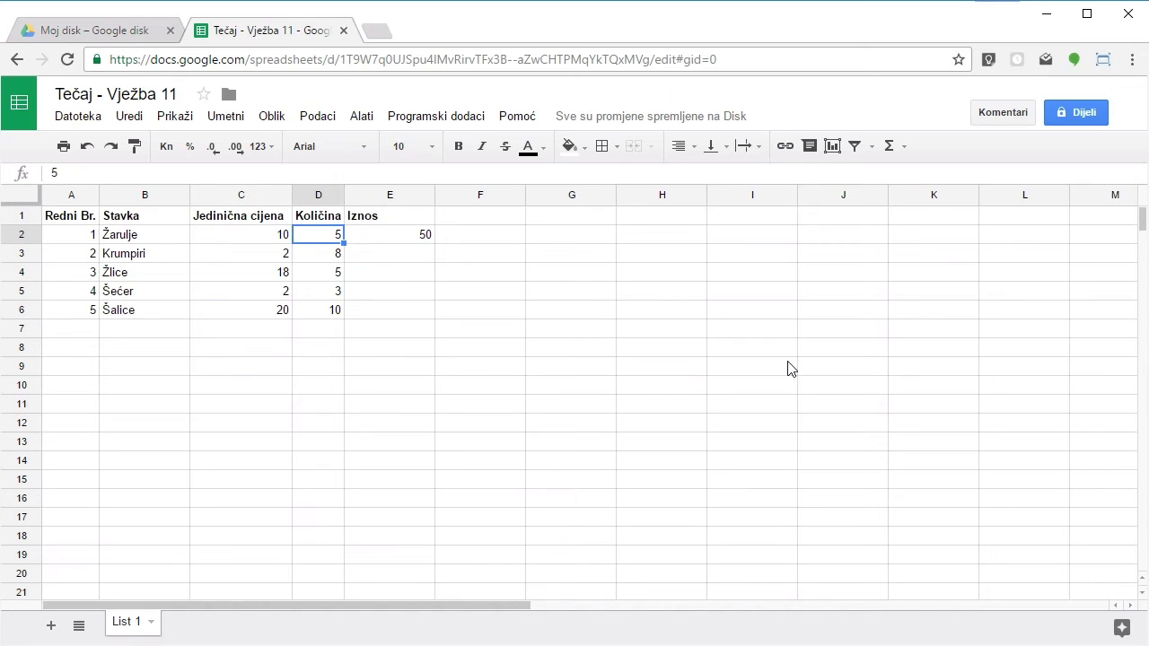
type("3")
key("Return")
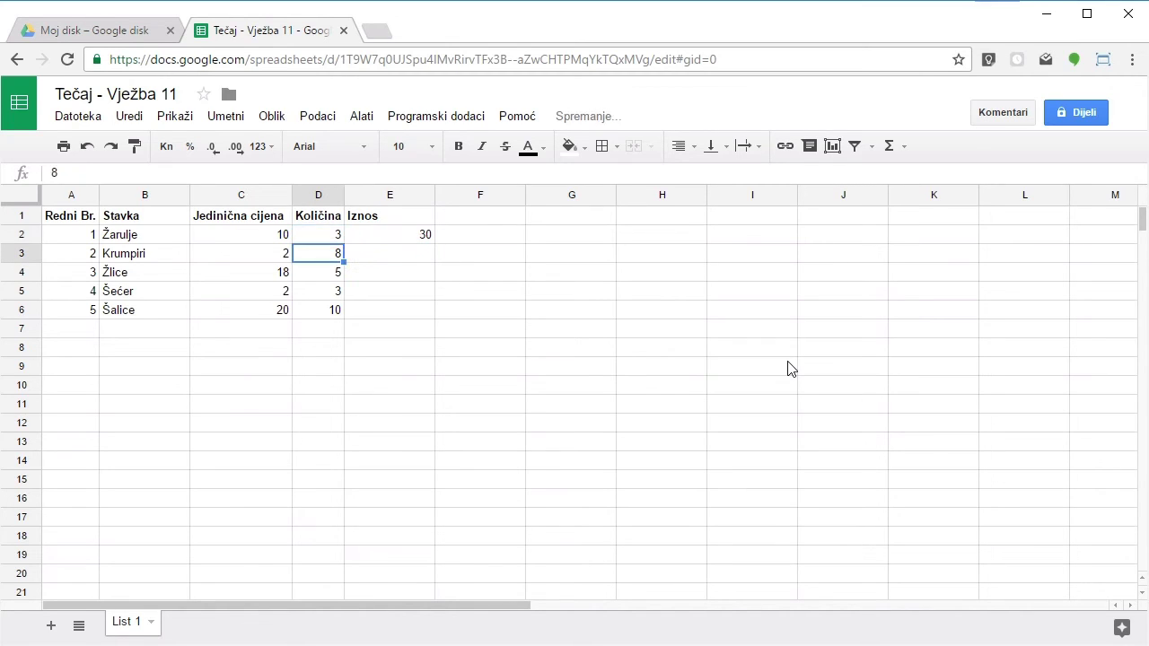
left_click(418, 240)
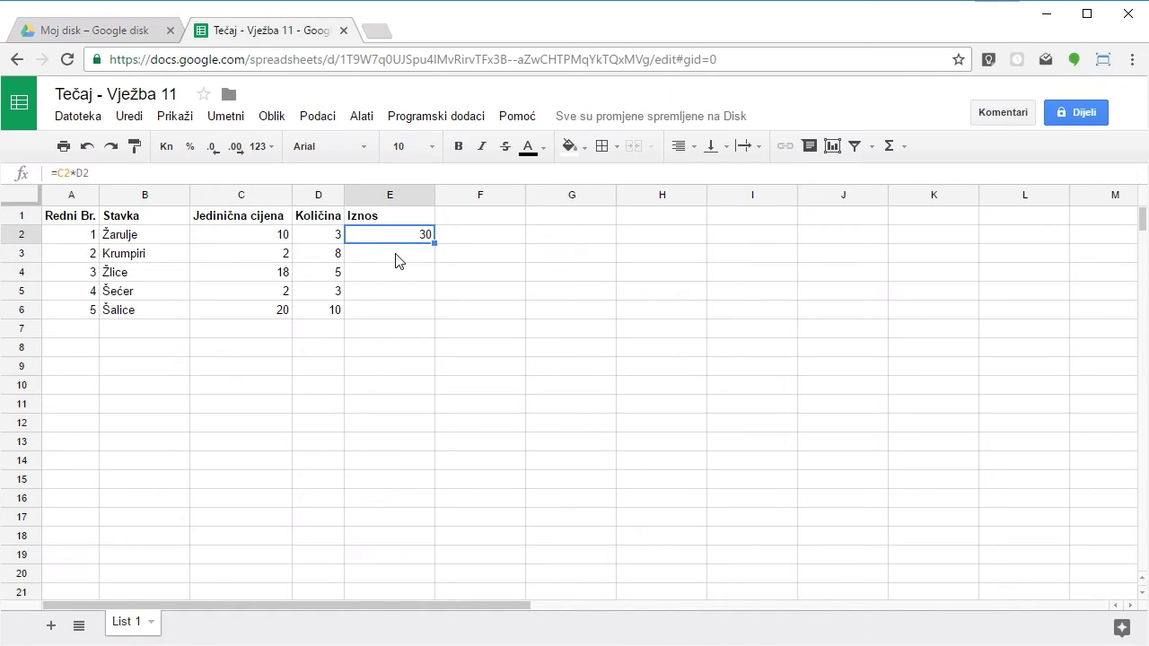
Enter the formula =C3*D3 in cell E3 for the Krumpiri amount, picking the unit price and quantity cells as references
left_click(396, 256)
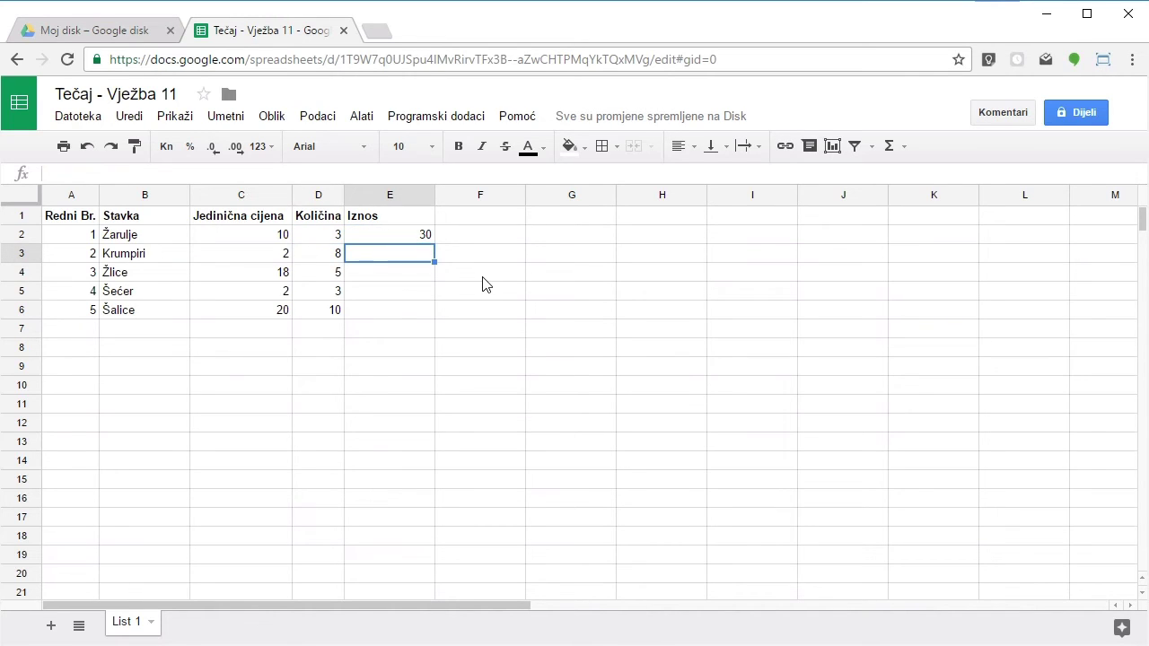
type("=")
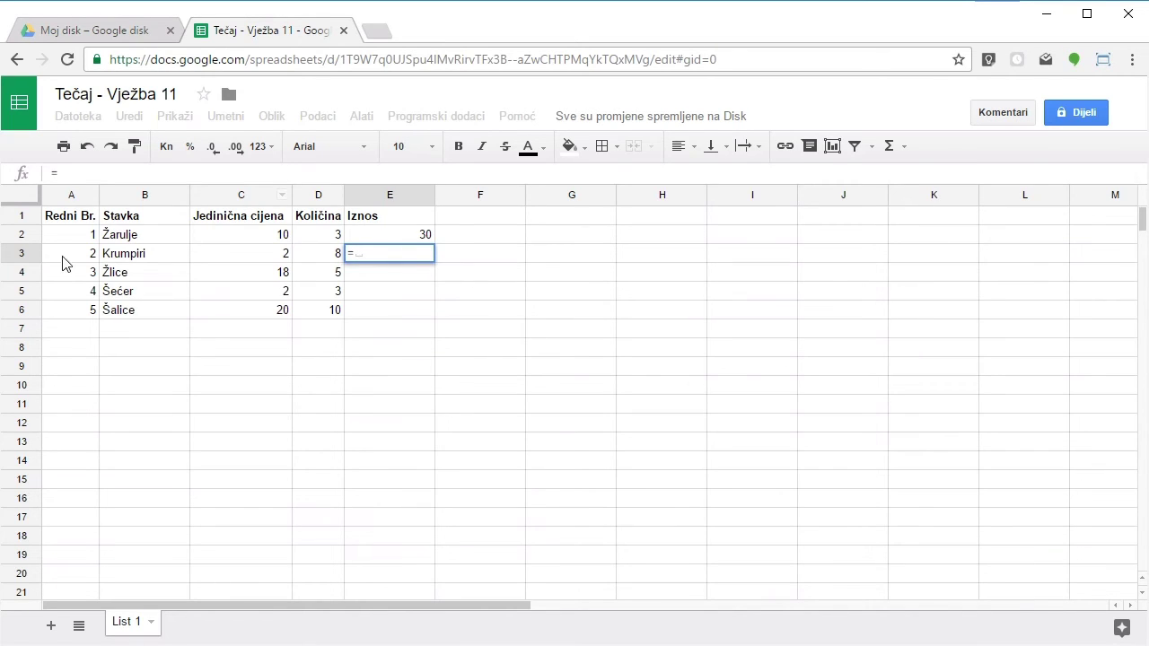
left_click(384, 252)
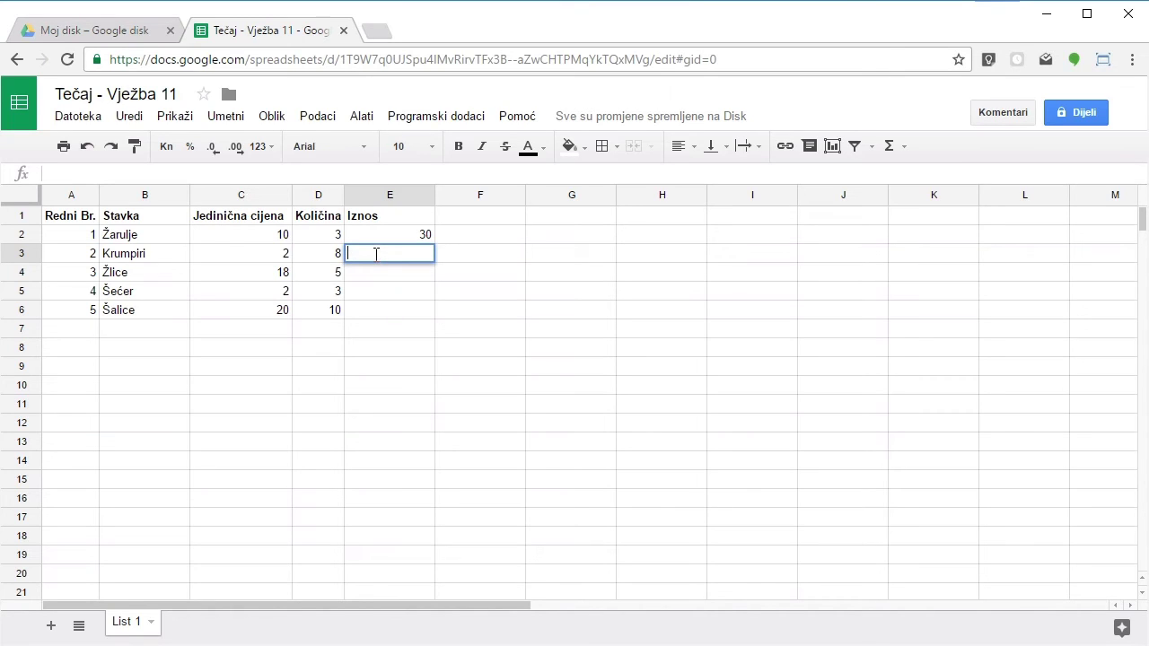
type("=")
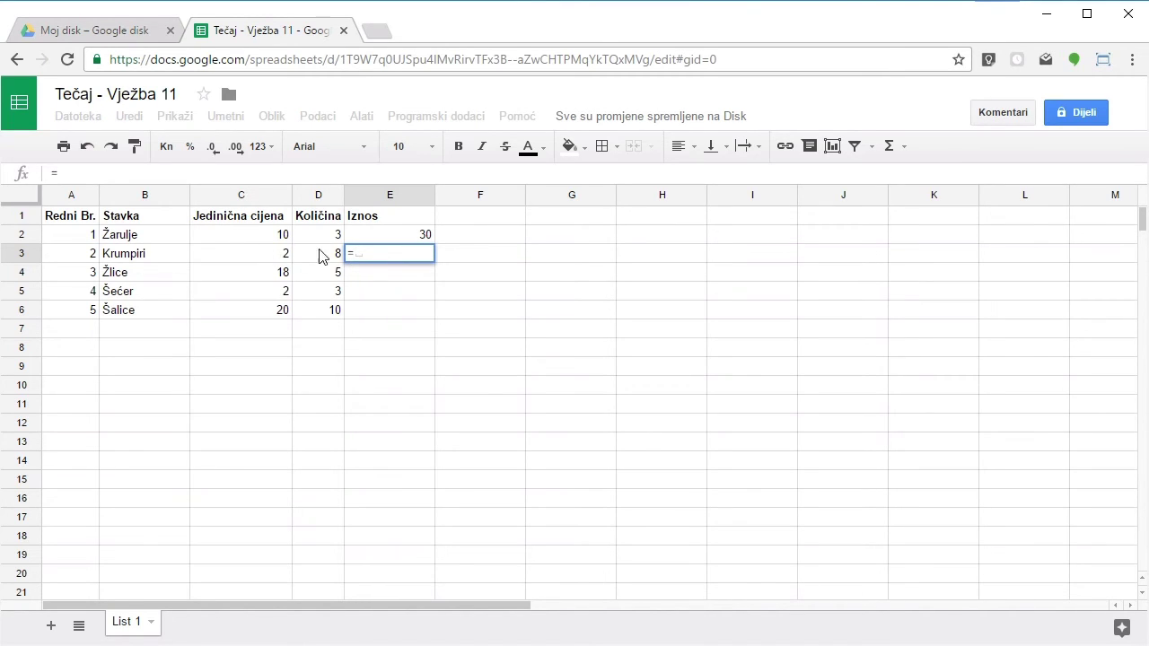
left_click(266, 255)
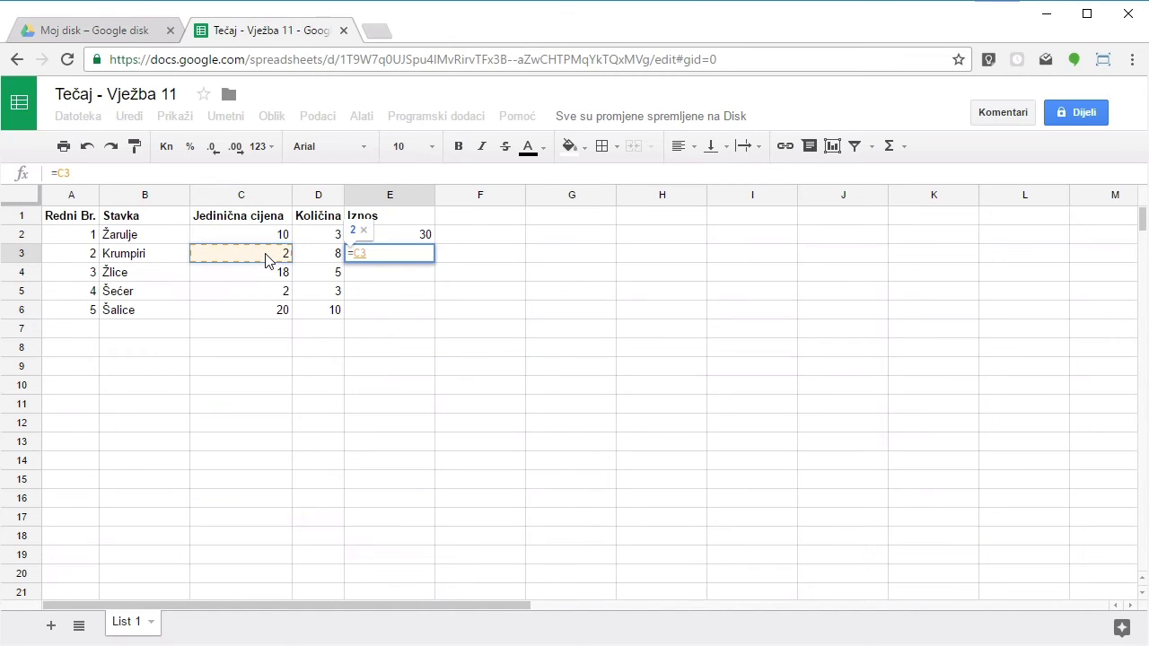
type("*")
left_click(328, 259)
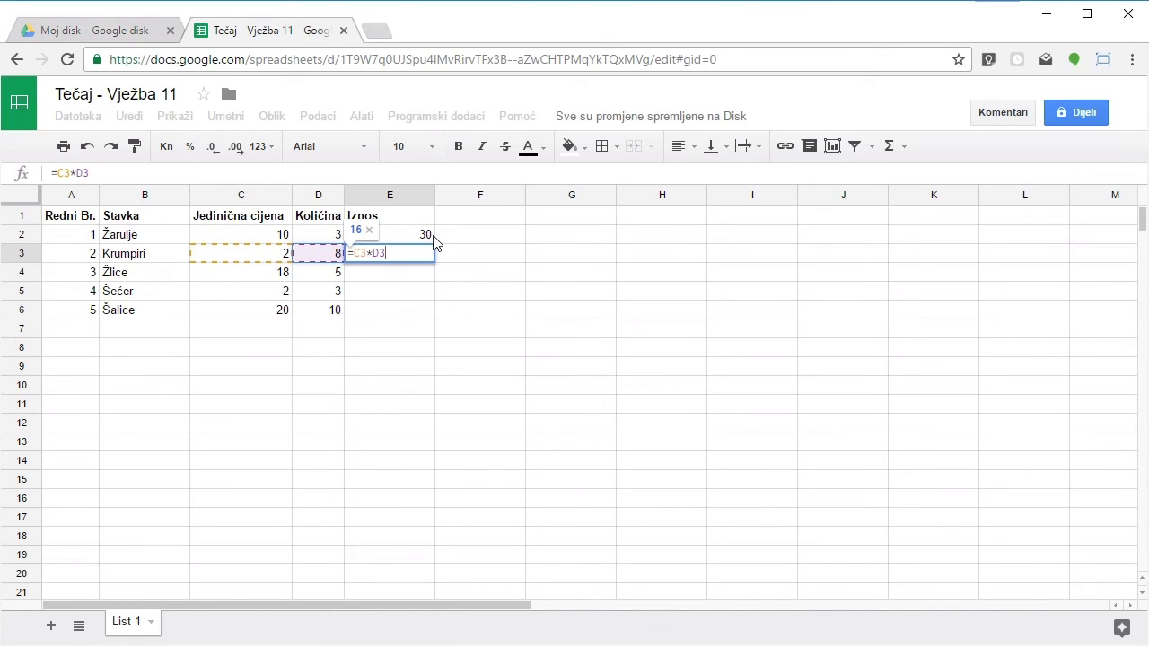
key("Return")
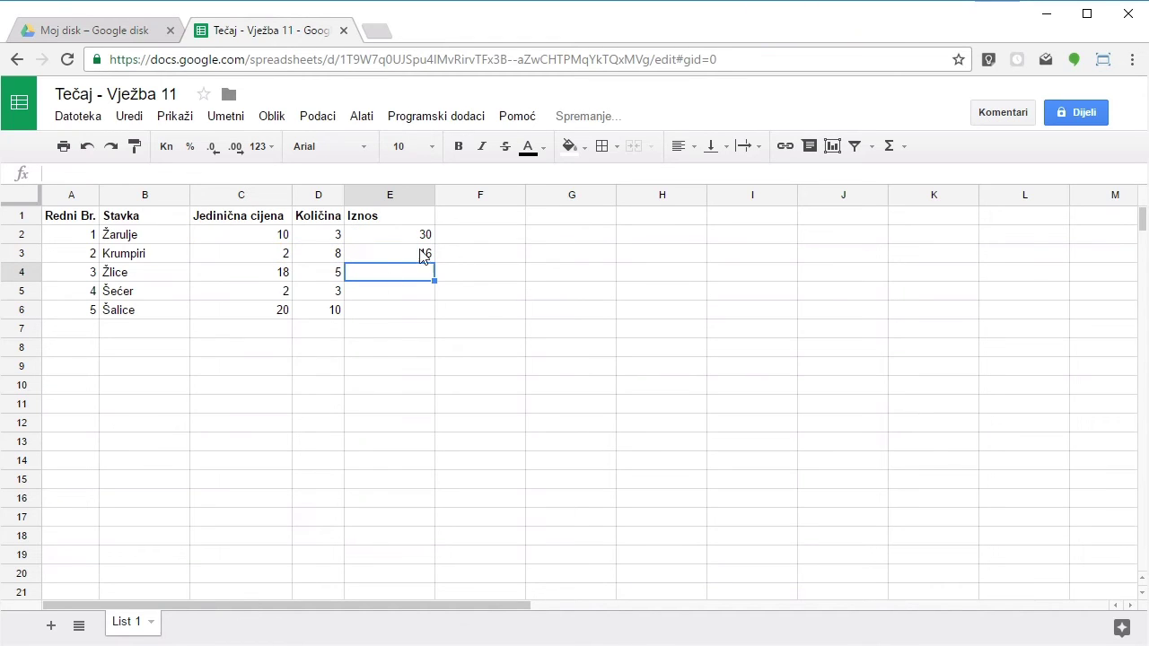
left_click(423, 260)
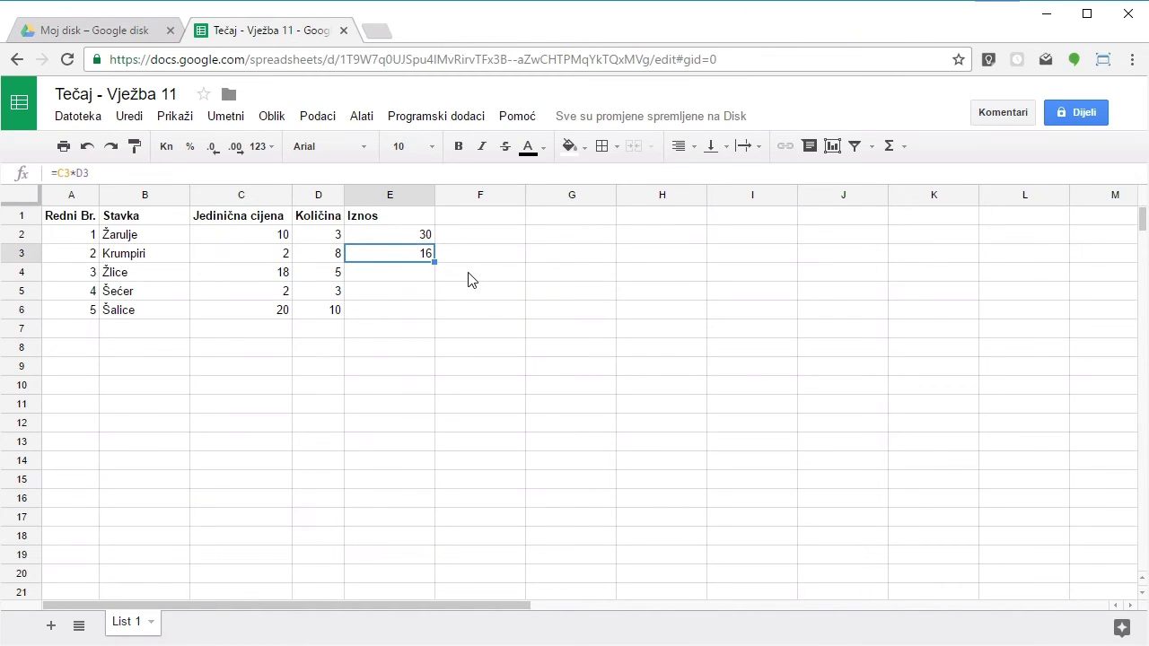
Enter the formula =C4*D4 in cell E4 for the Žlice amount, picking the unit price and quantity cells as references
left_click(388, 278)
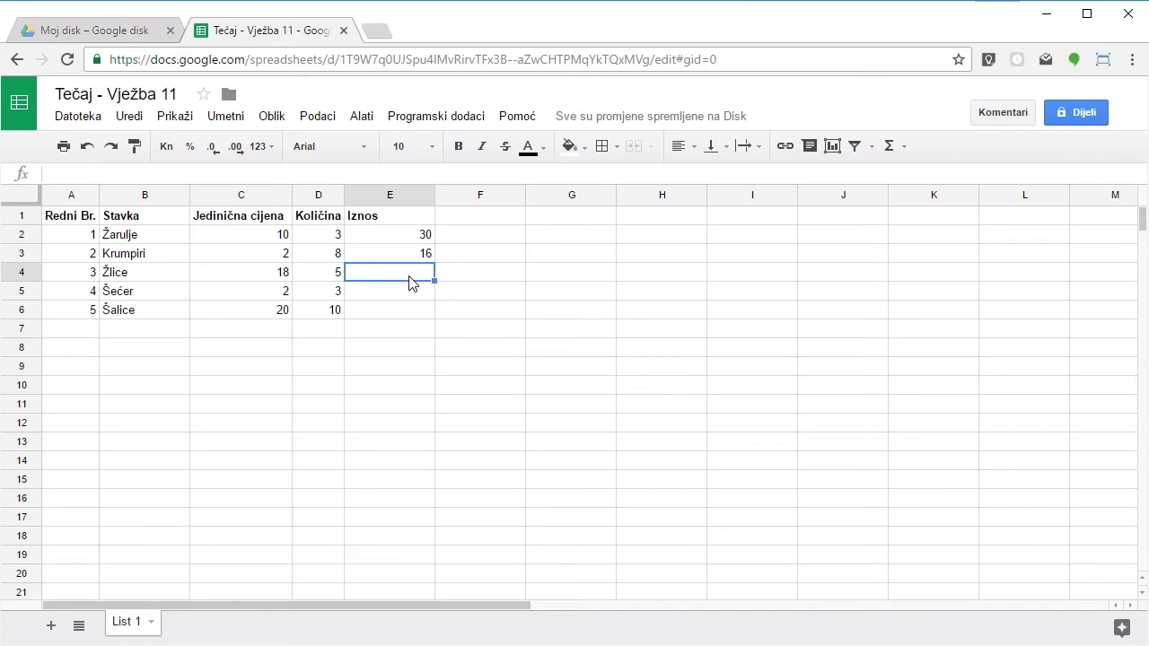
type("=")
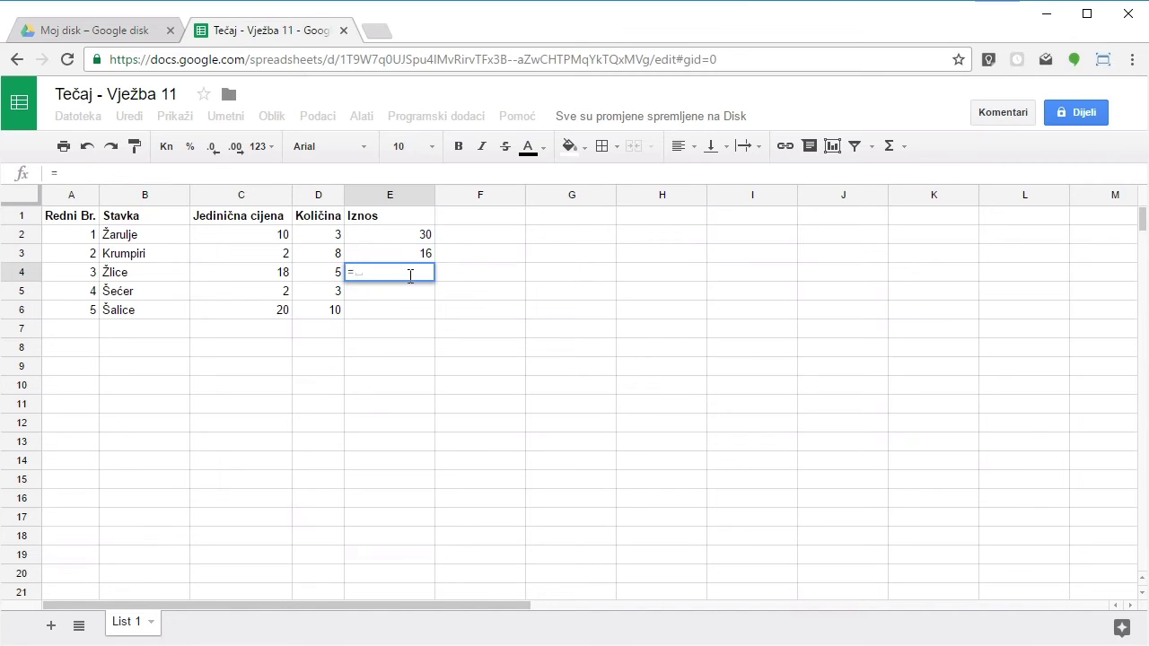
left_click(286, 275)
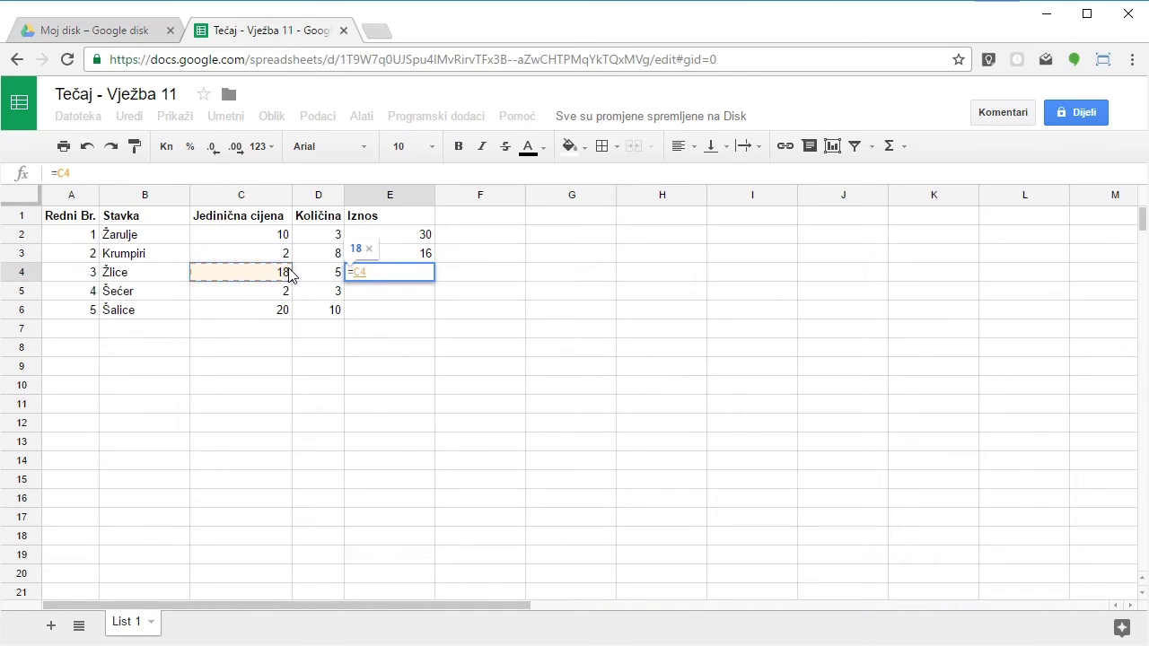
type("*")
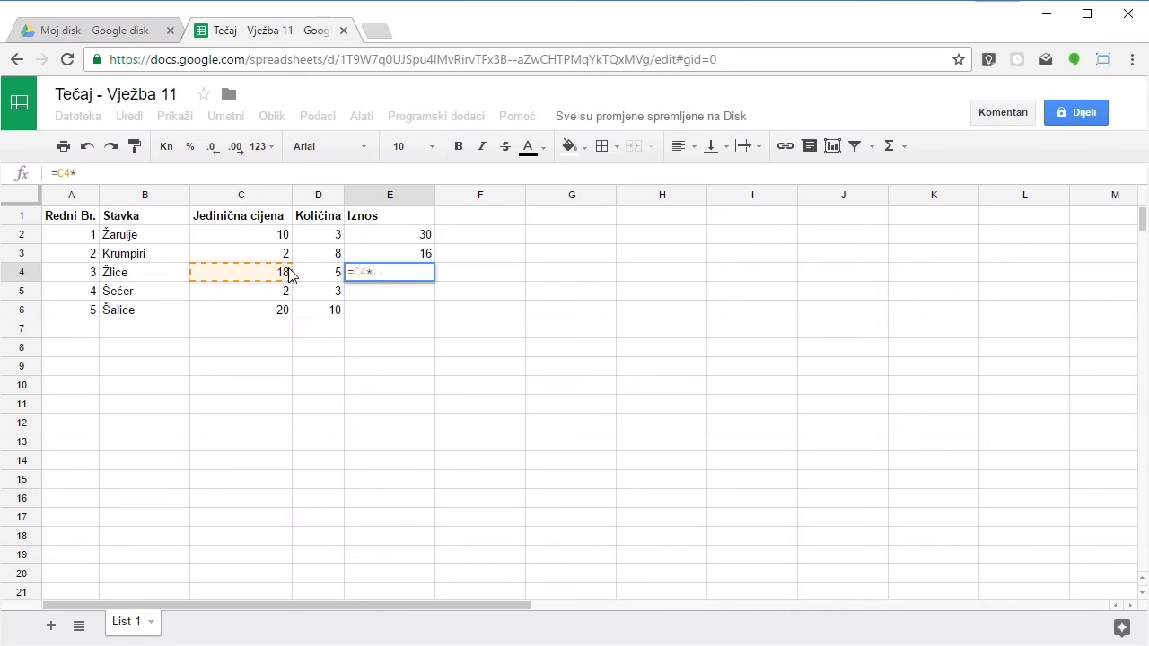
left_click(325, 279)
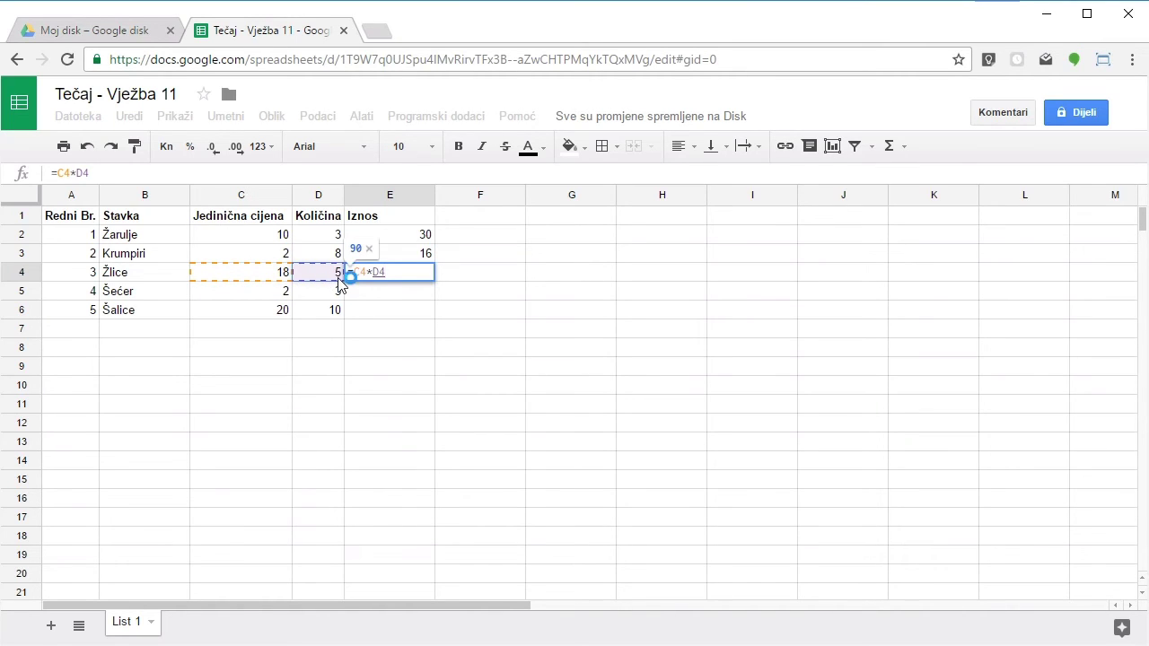
key("Return")
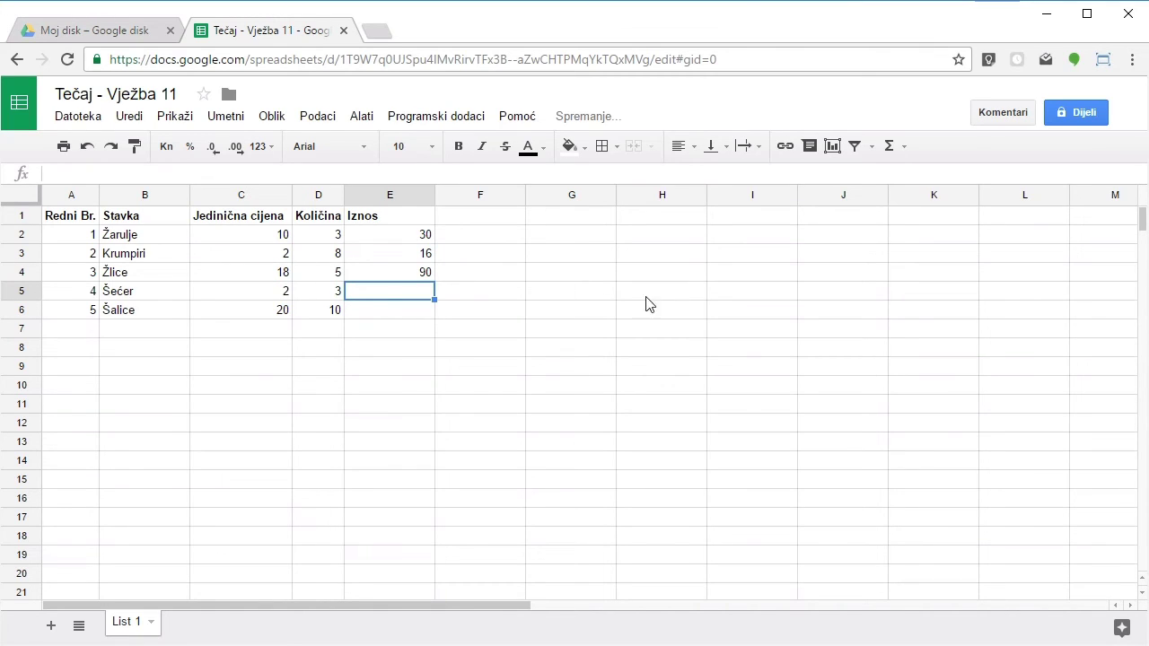
Write the notes "klik na drugu ćeliju", "pritisak na ENTER" and "pritisak na TAB" in cells G3 to G5
left_click(422, 273)
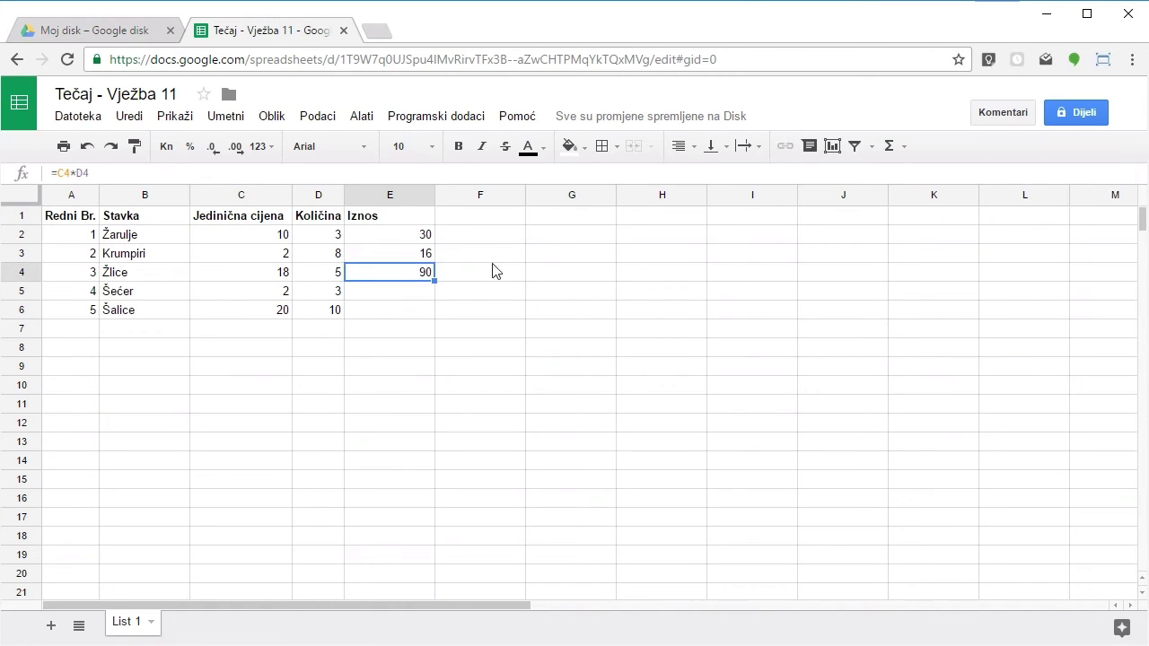
left_click(552, 259)
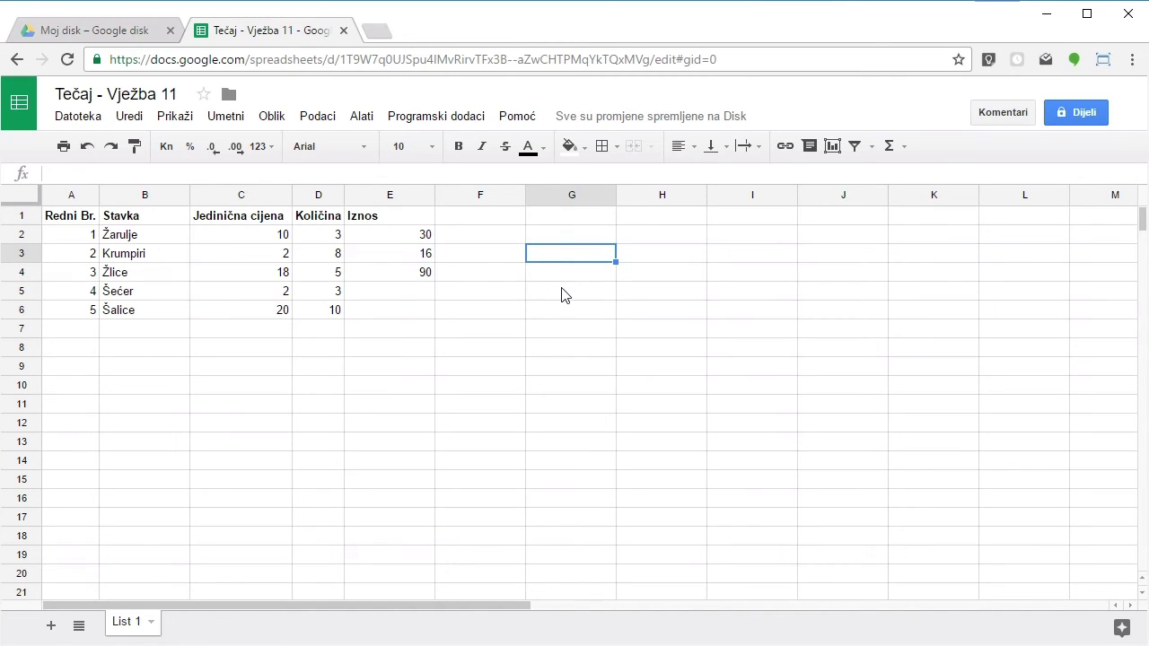
type("klik")
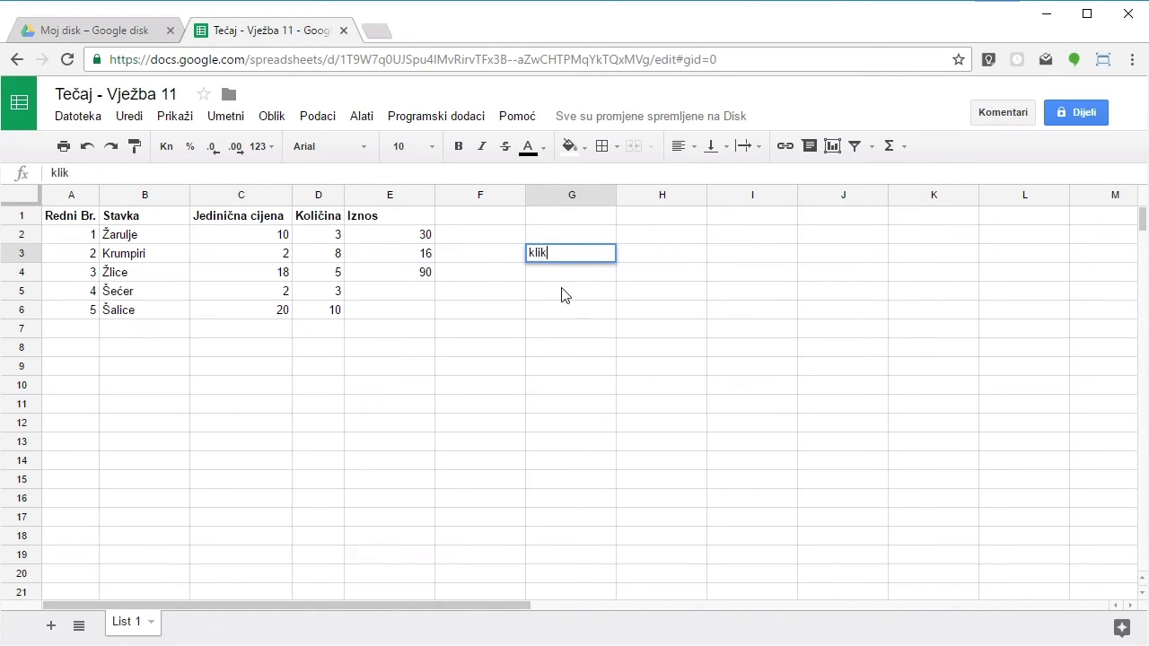
type(" na drugu ćeliju")
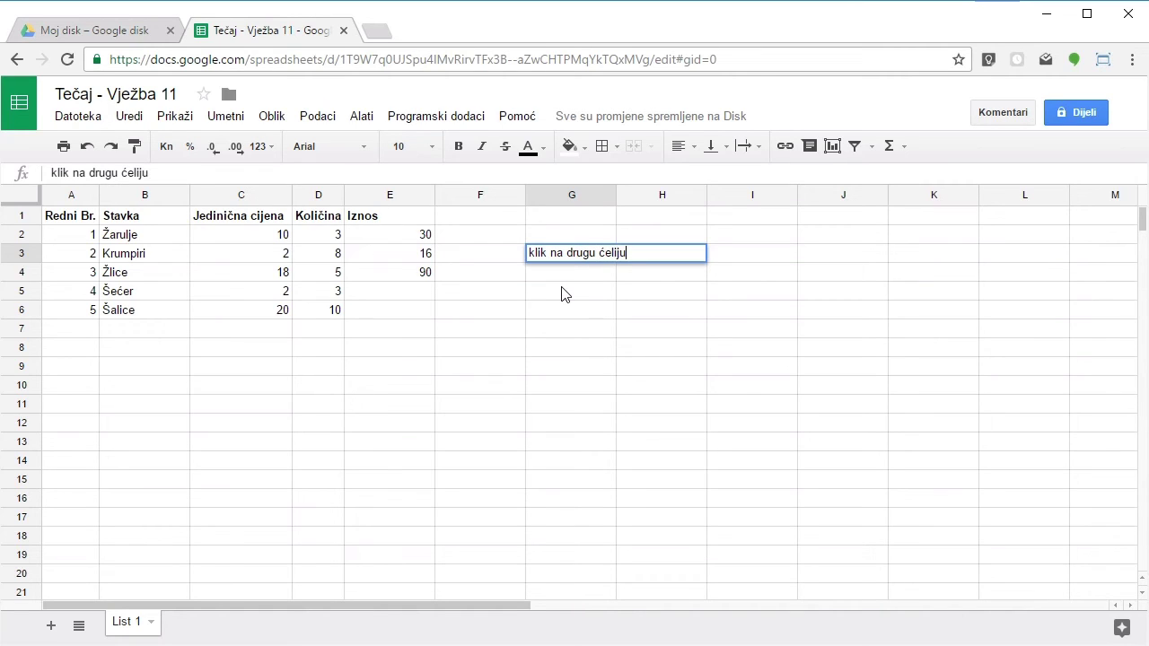
key("Return")
type("p")
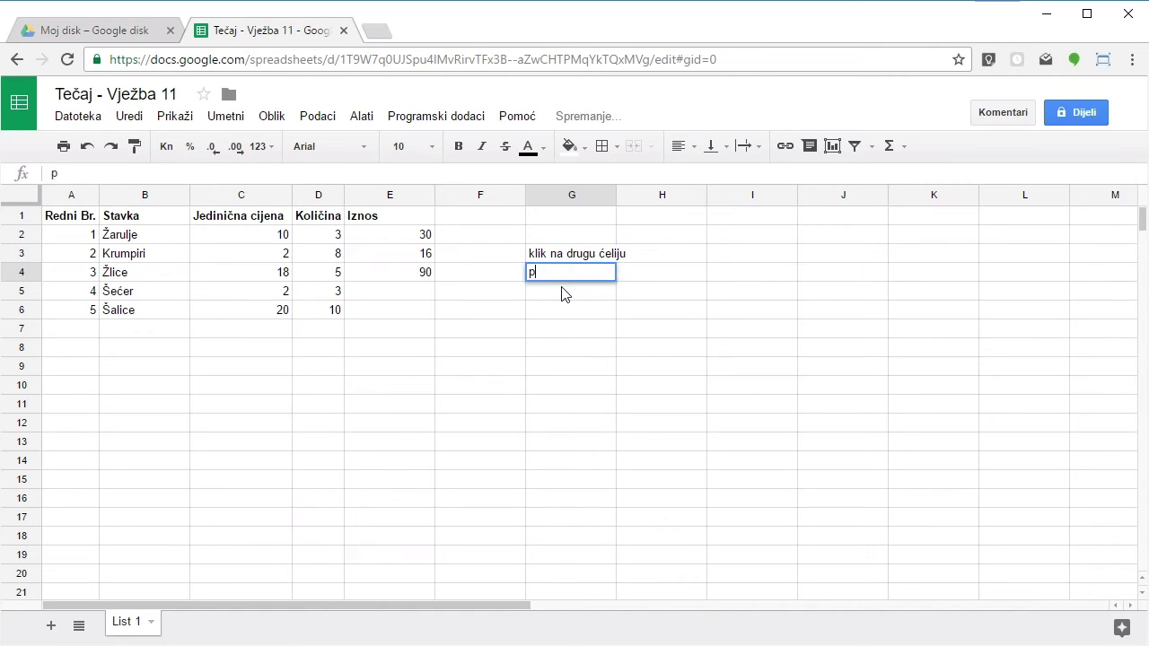
type("ritisak na EN")
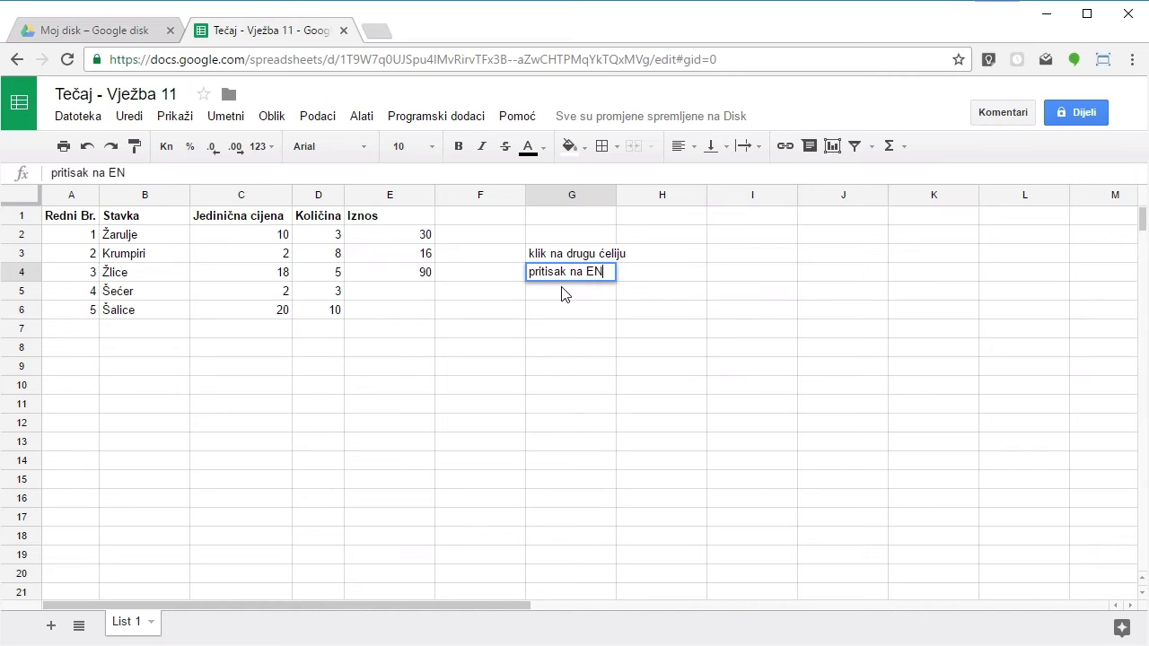
type("TER")
key("Return")
type("pr")
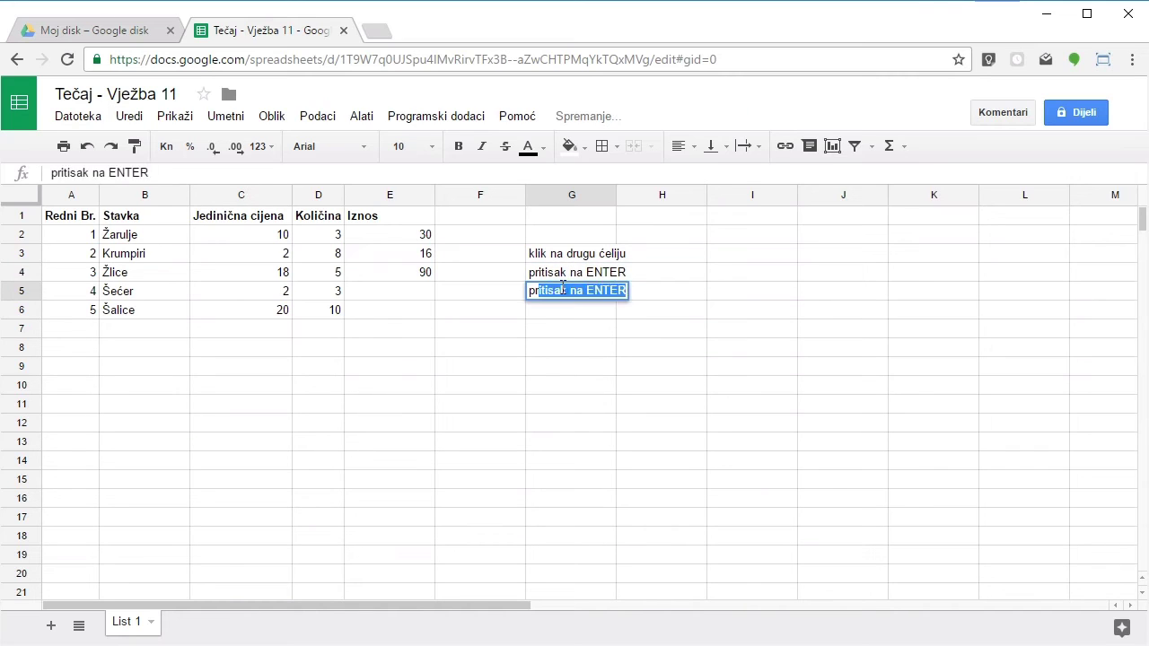
type("itisak na TAB")
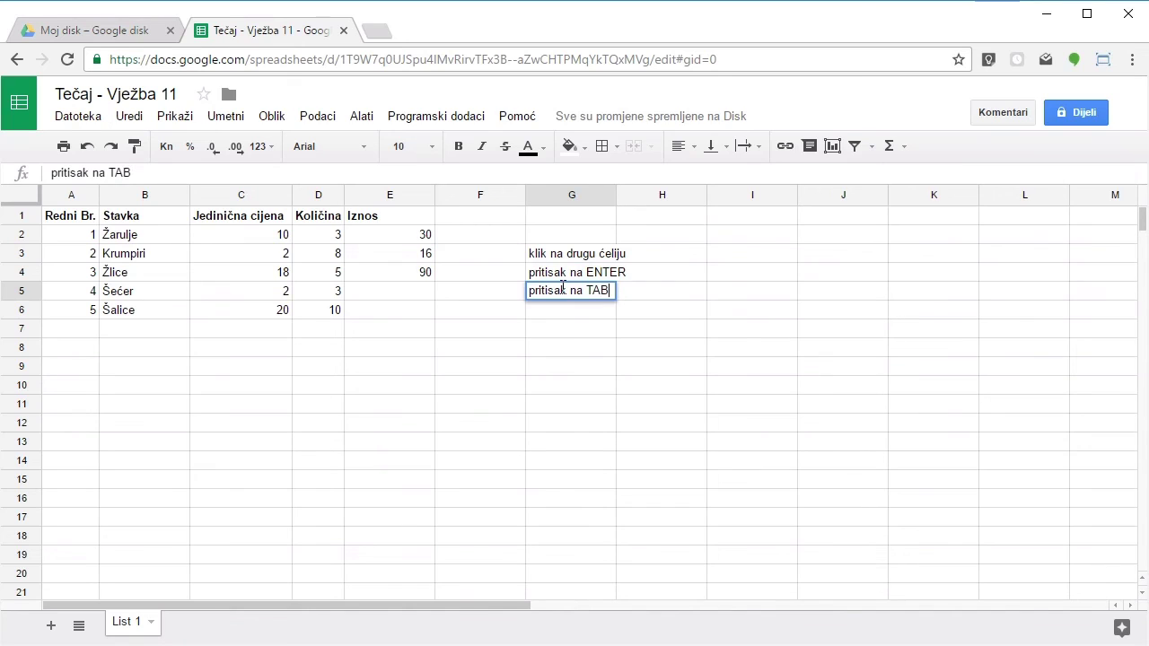
key("Return")
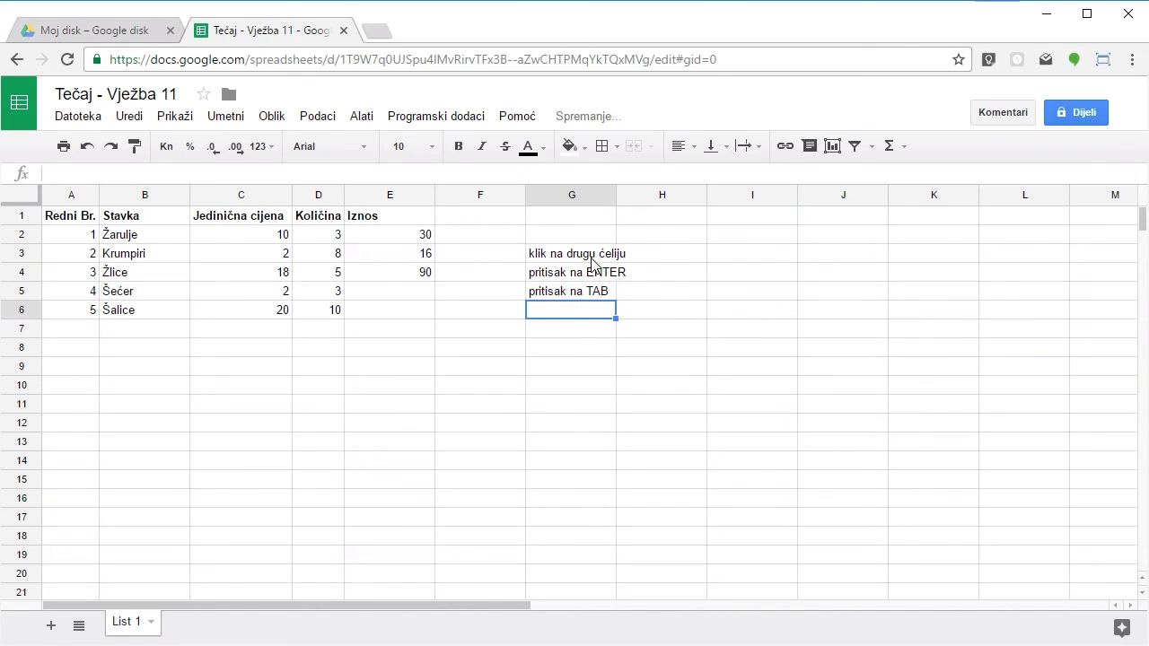
left_click(566, 255)
left_click(560, 279)
left_click(551, 297)
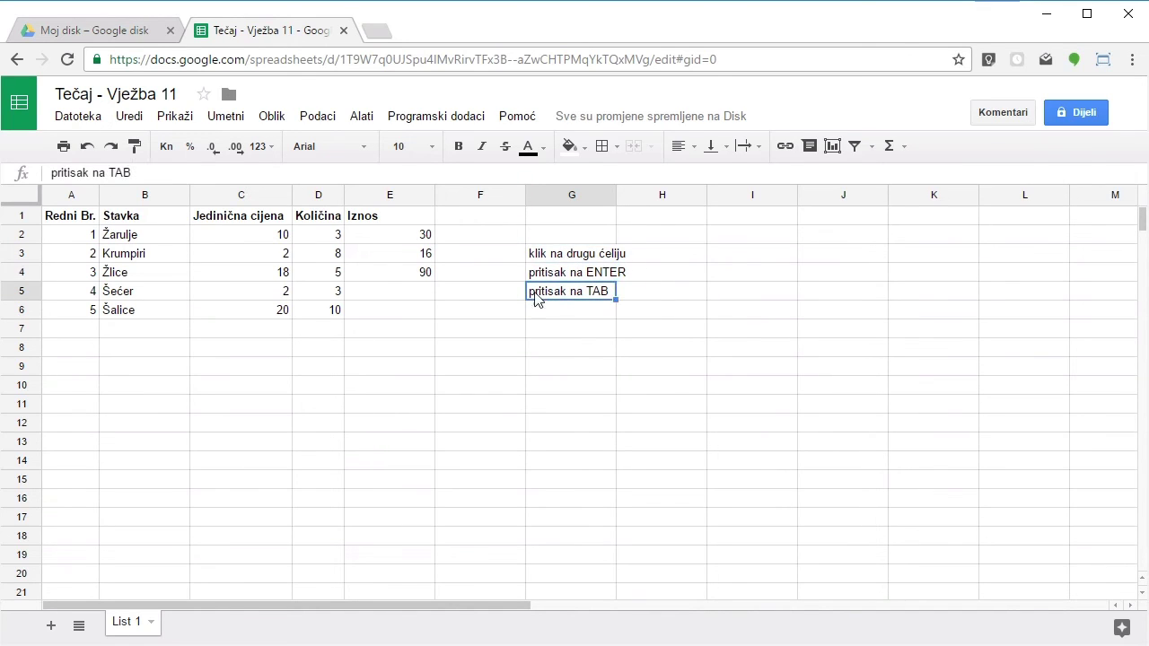
Clear the three notes in column G by deleting the contents of G2:G6
left_click(430, 272)
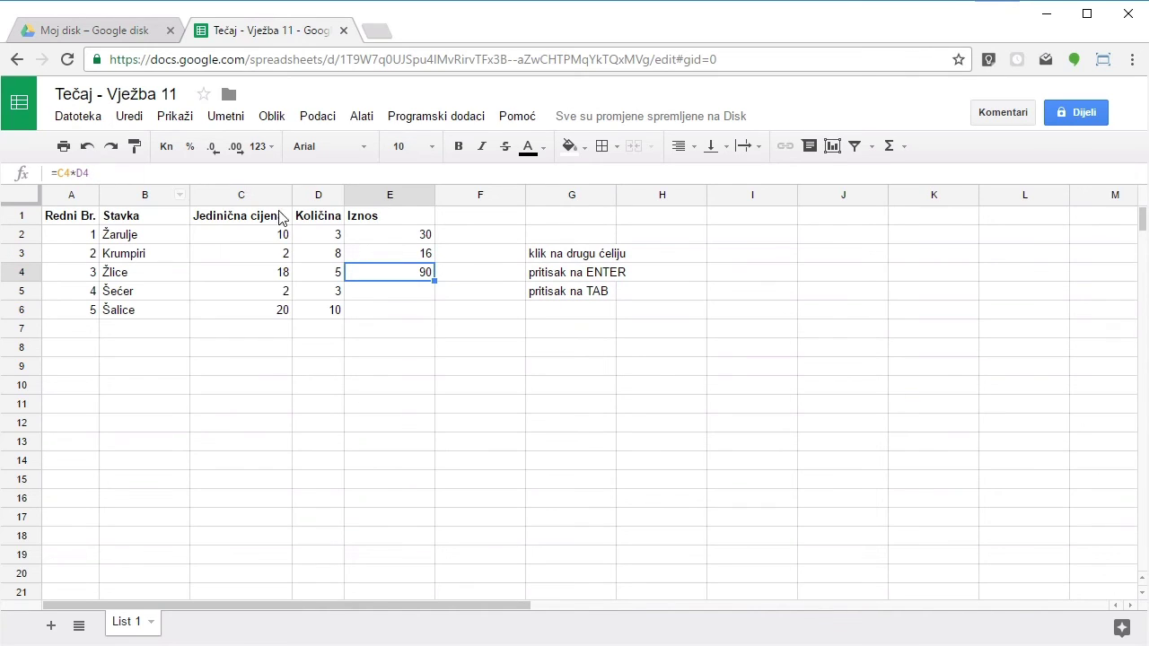
left_click_drag(558, 239, 557, 292)
left_click(670, 237)
left_click_drag(566, 235, 567, 317)
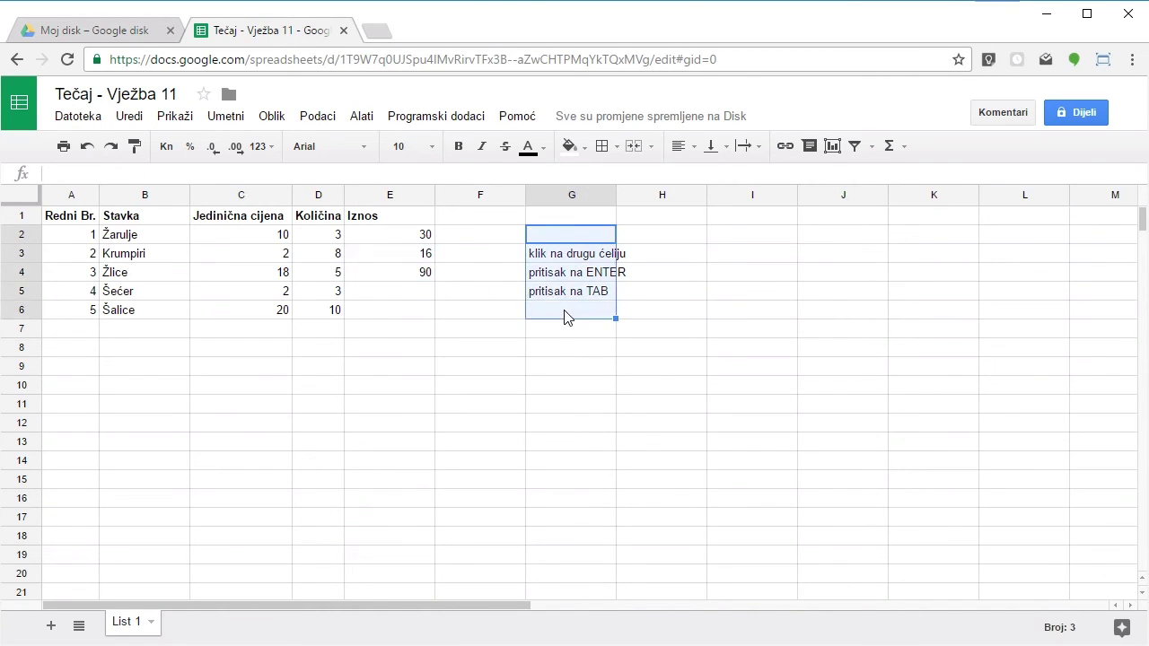
key("Delete")
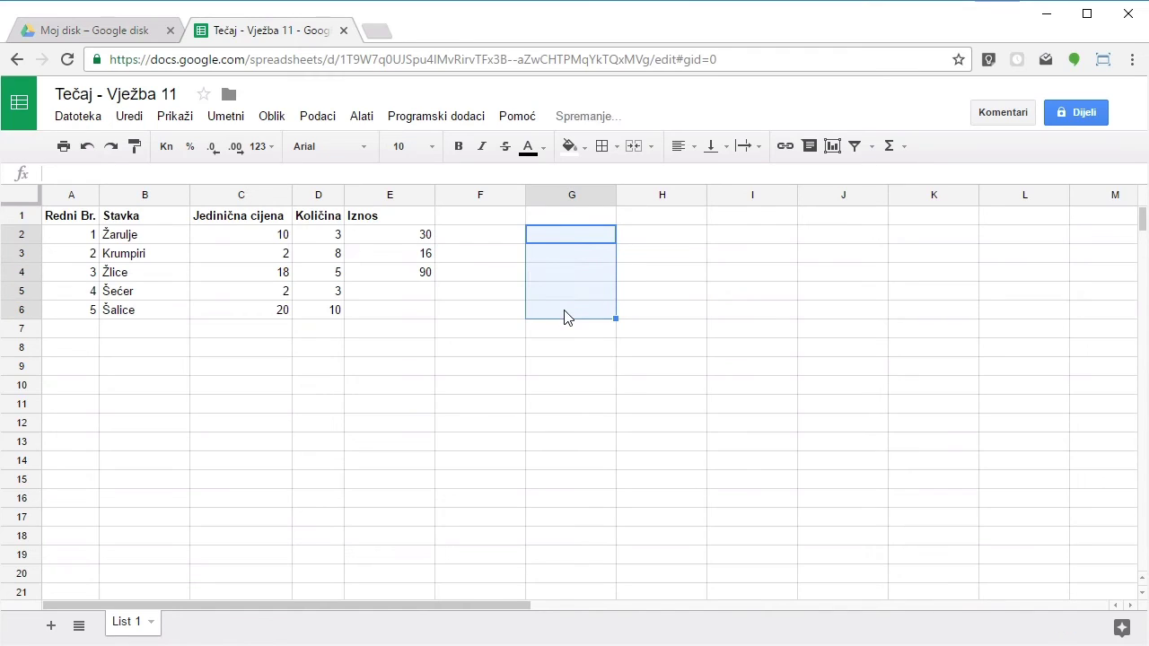
Compare the formulas in cells E2, E3 and E4 to see how their cell references follow the row
left_click(413, 279)
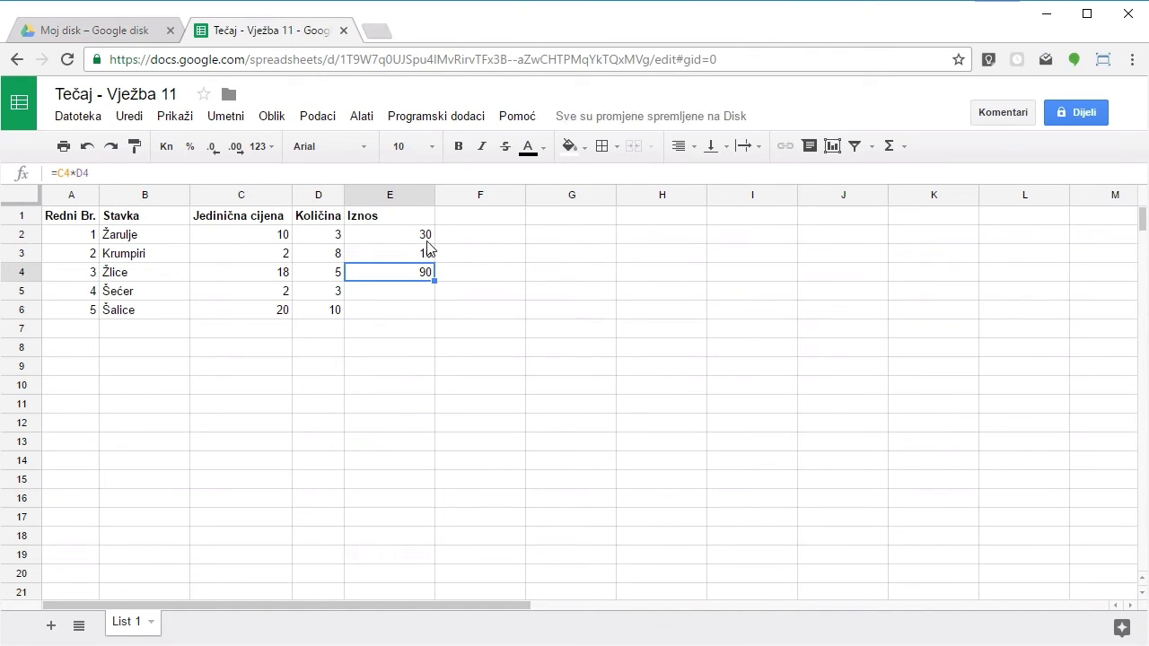
left_click(399, 240)
left_click(395, 256)
left_click(398, 270)
left_click(402, 255)
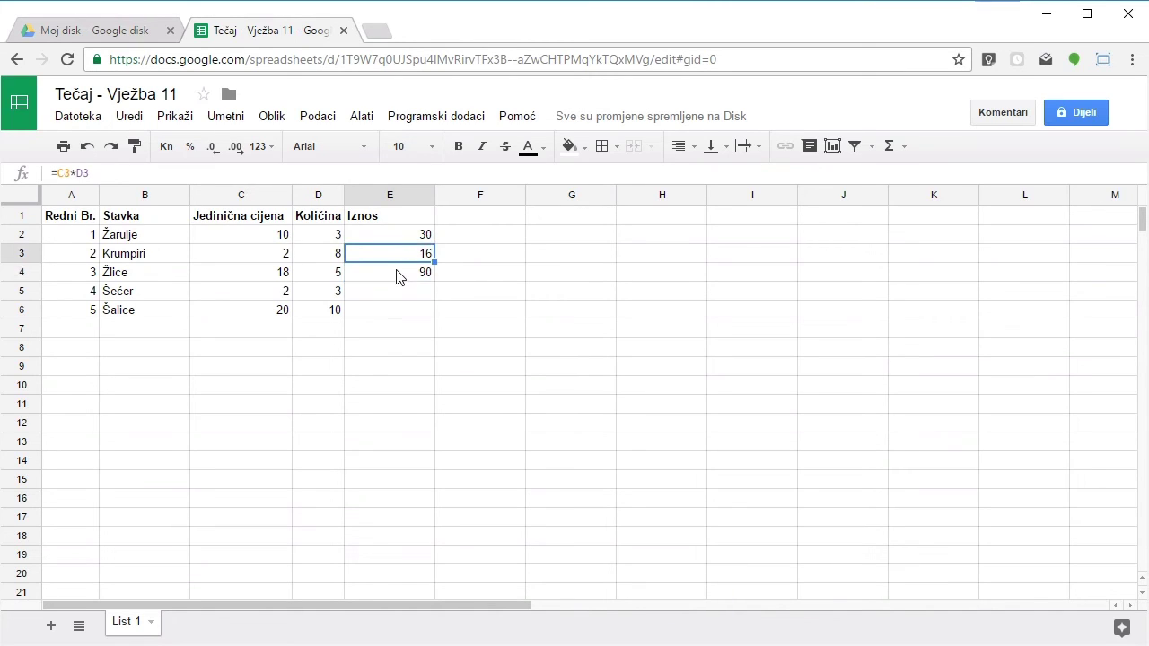
left_click(399, 274)
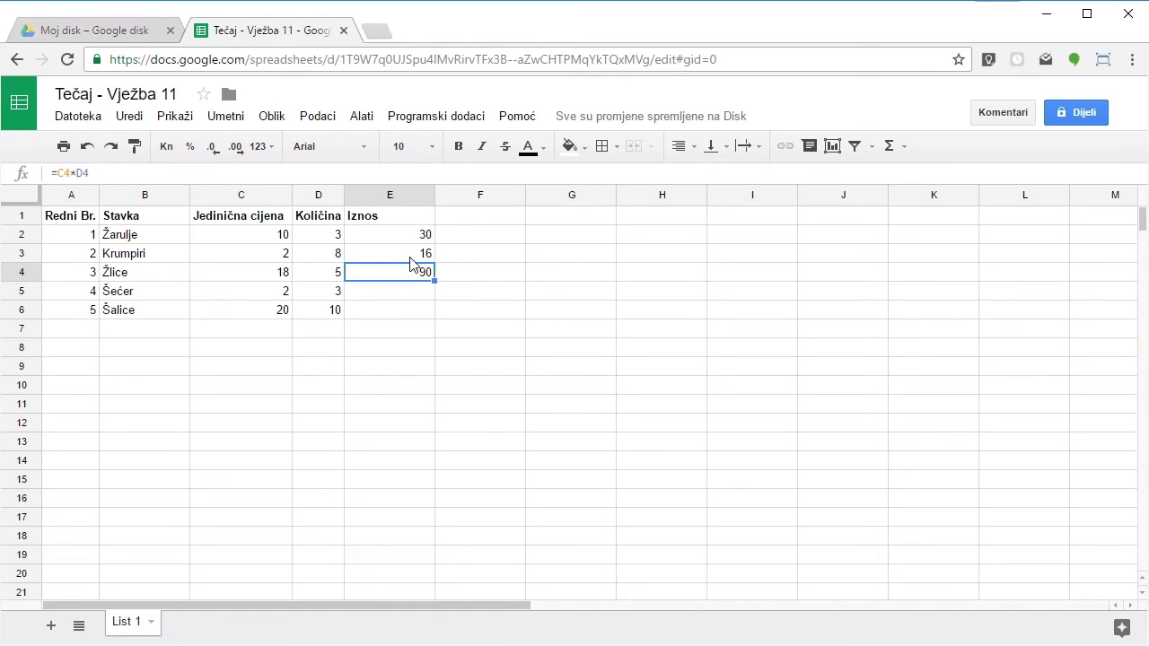
left_click(399, 258)
left_click(398, 274)
Copy the amount formula from E4 and paste it into E5:E6 for Šećer and Šalice
left_click(134, 116)
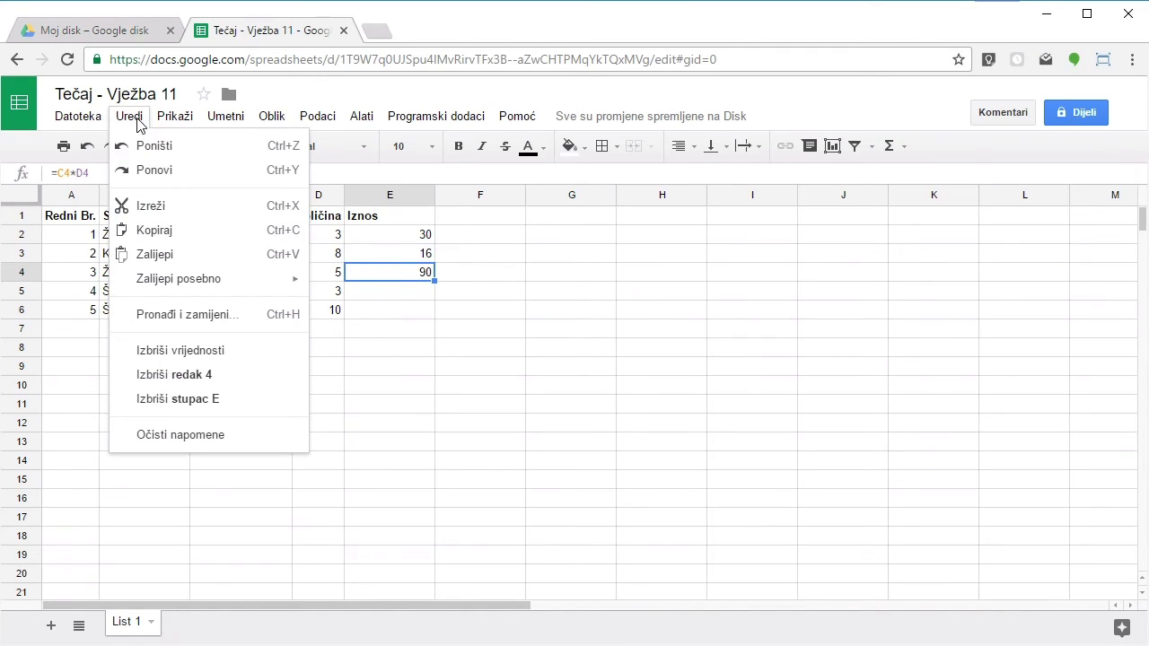
left_click(153, 231)
left_click(409, 292)
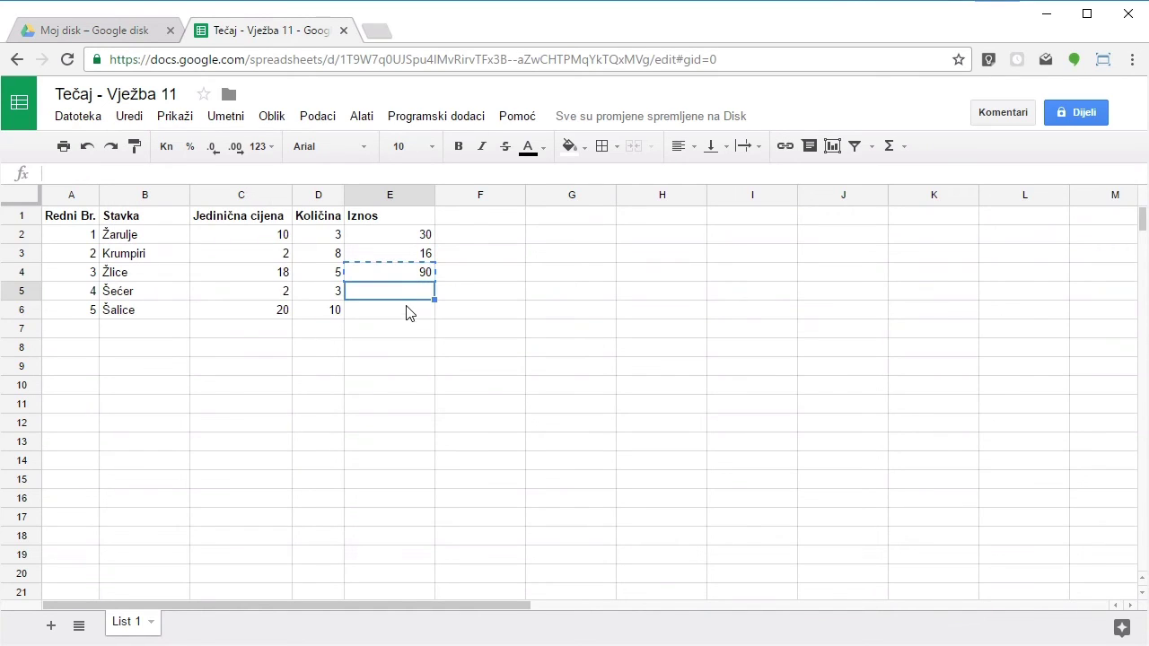
left_click(462, 293)
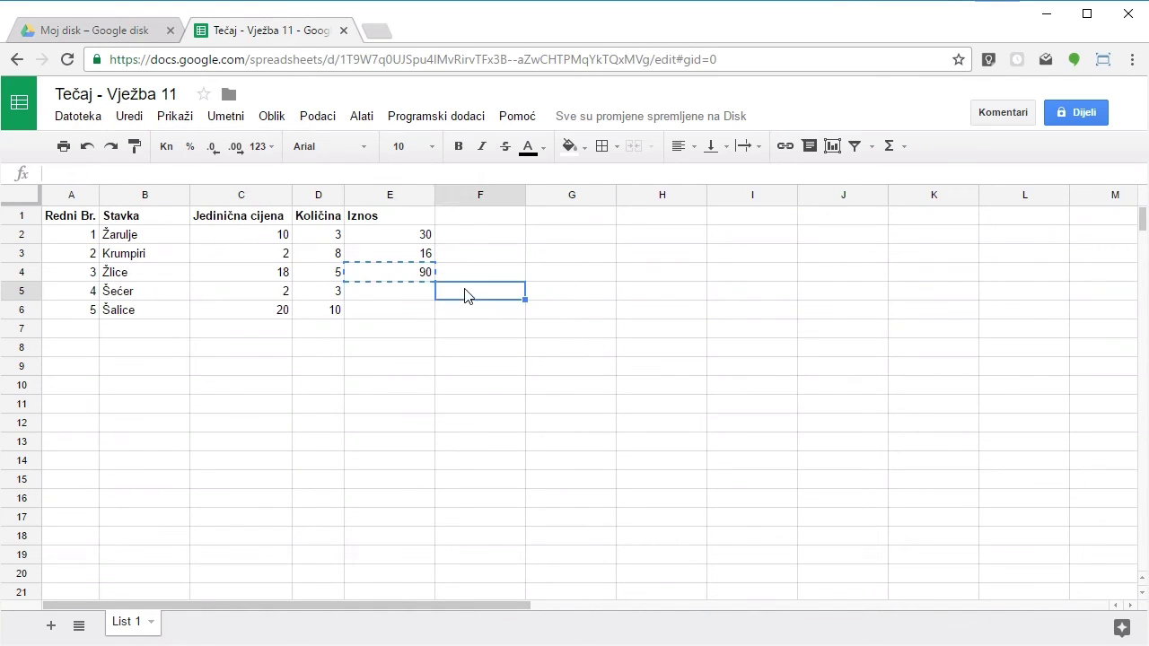
left_click(403, 297)
left_click_drag(403, 297, 416, 327)
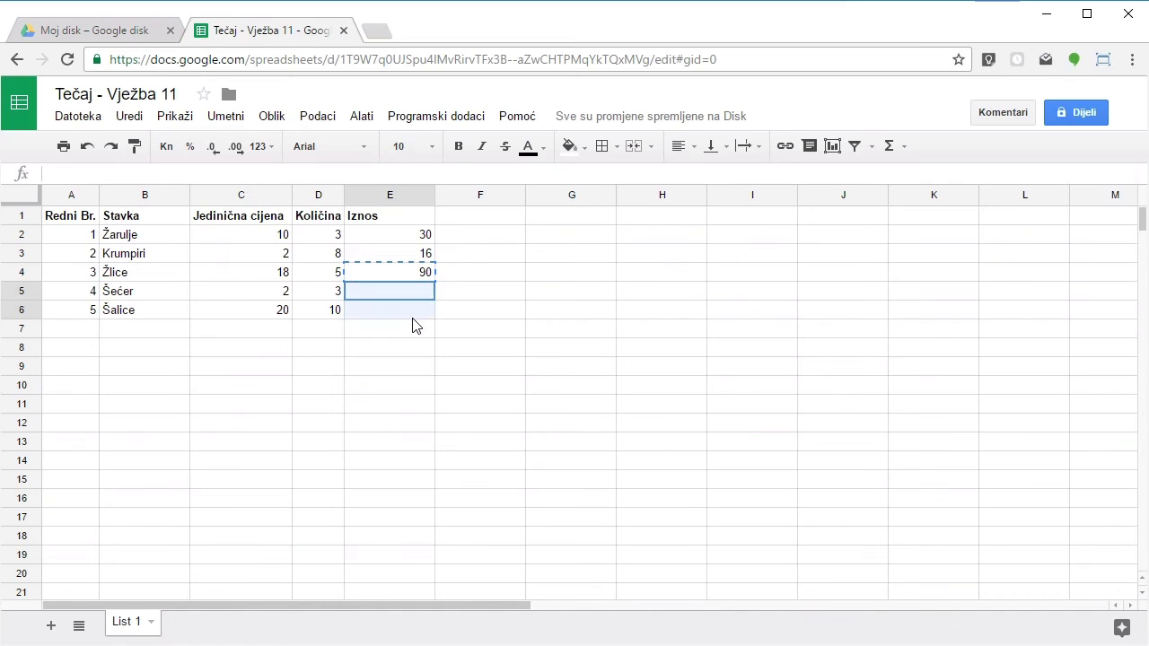
left_click(129, 115)
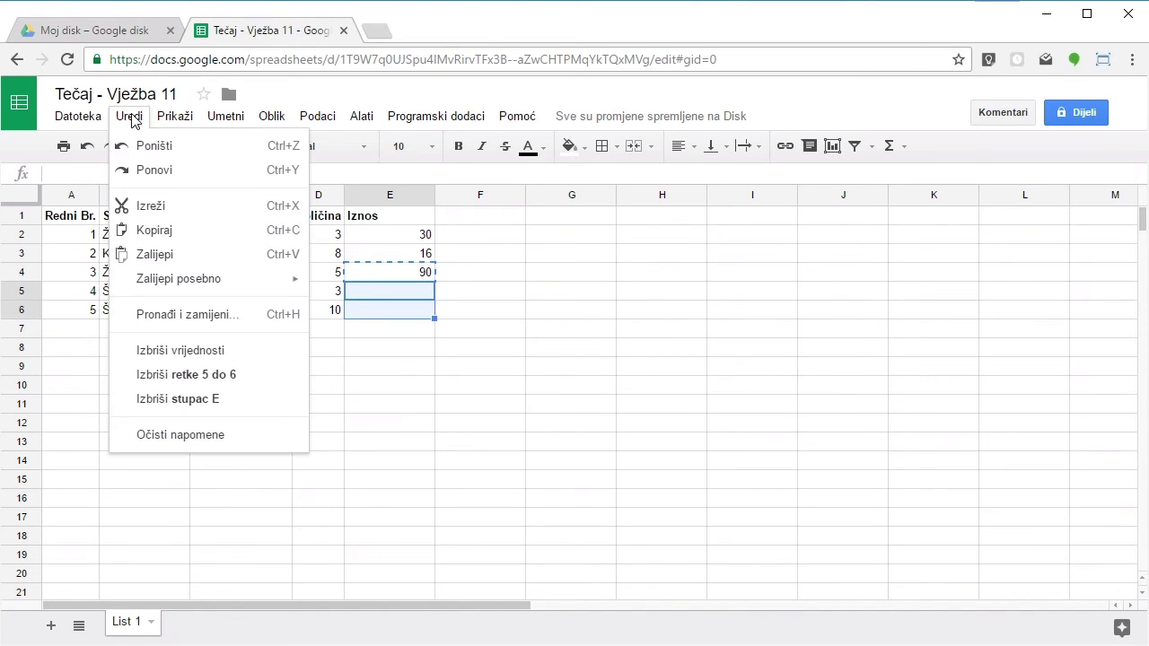
left_click(165, 254)
left_click(499, 392)
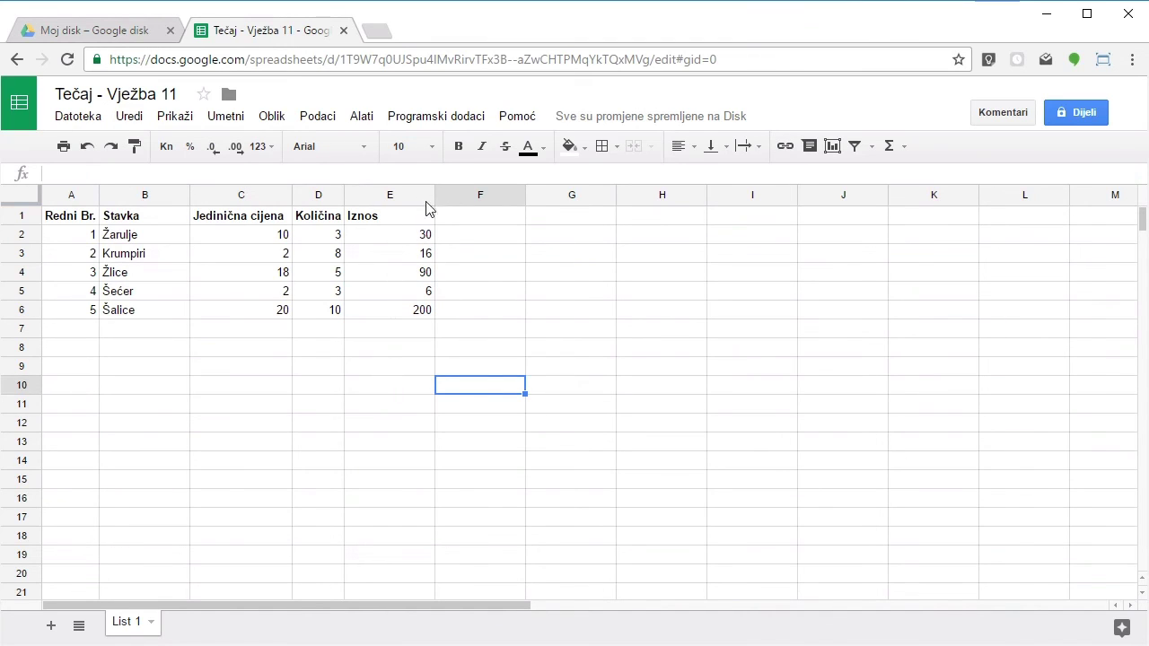
Fit the width of the Iznos column to its contents, then widen it slightly
left_click(411, 219)
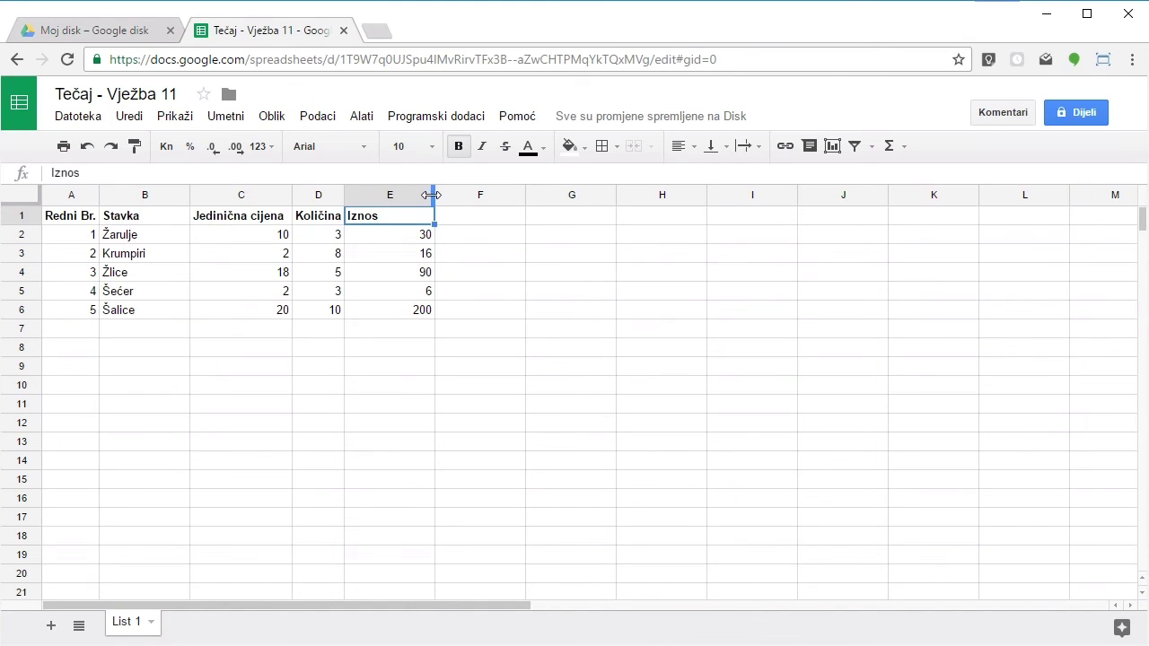
double_click(433, 195)
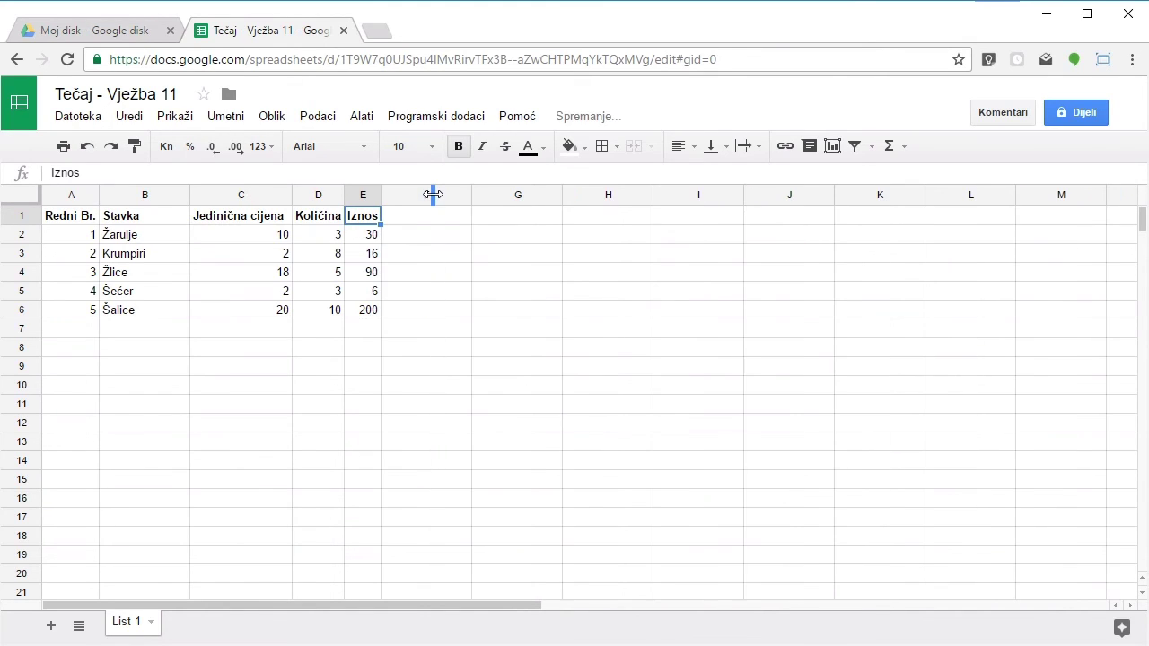
left_click_drag(380, 194, 394, 194)
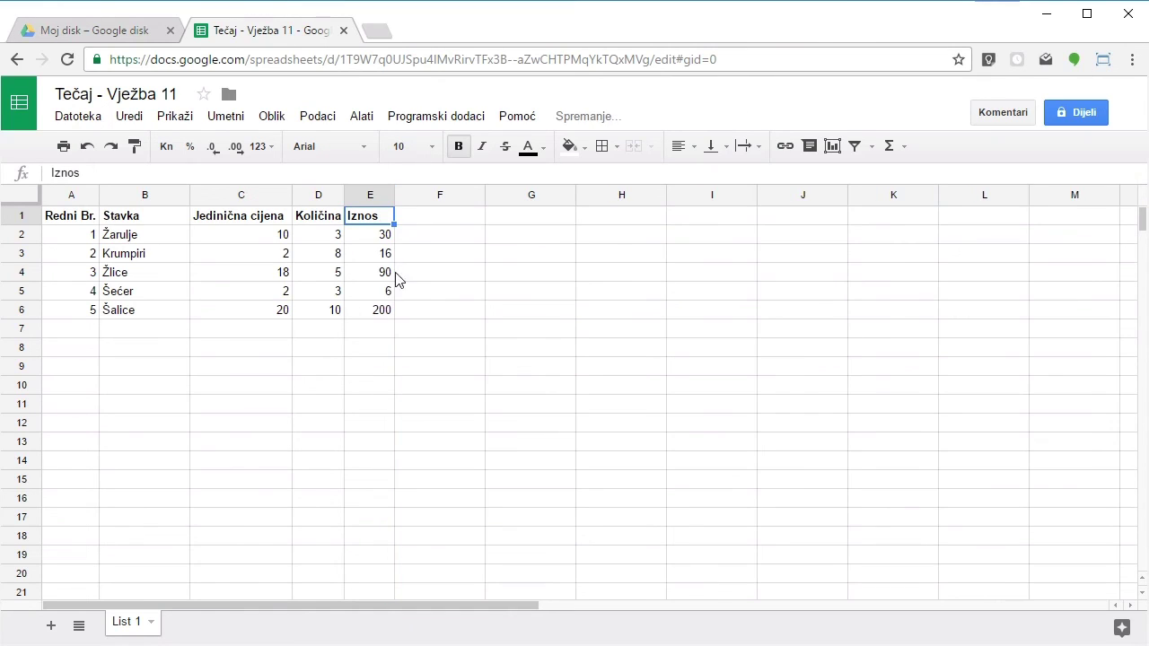
Enter the formula =SUM(E2:E6) in cell E7 to total the amounts, picking the range from the Iznos column
left_click(261, 332)
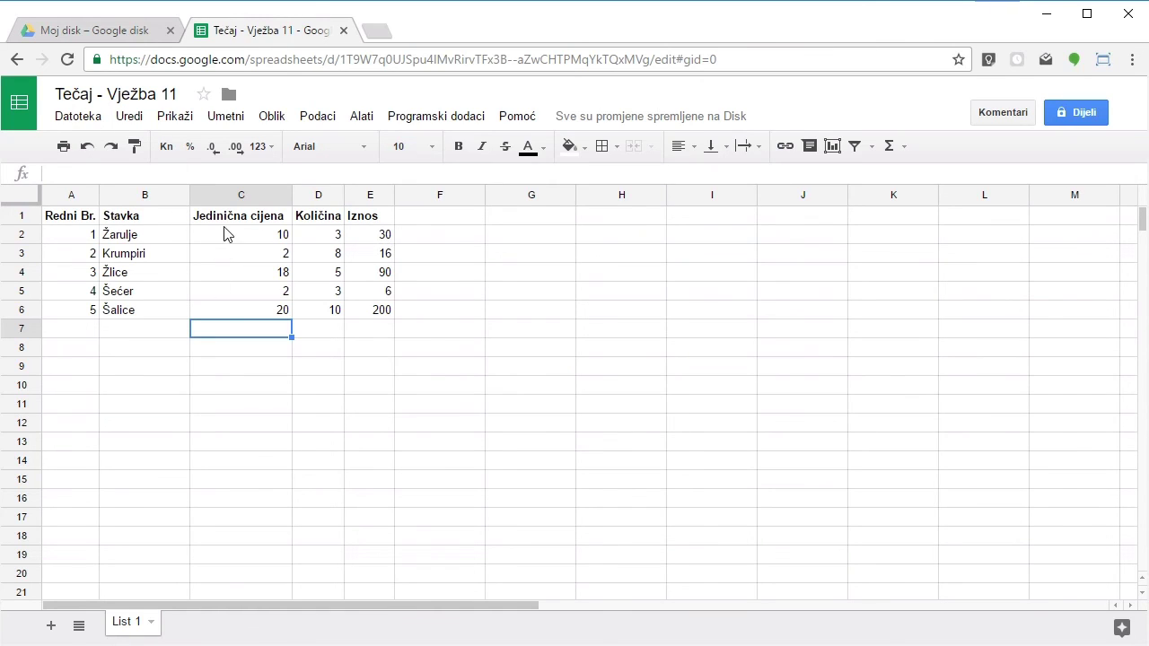
left_click(373, 334)
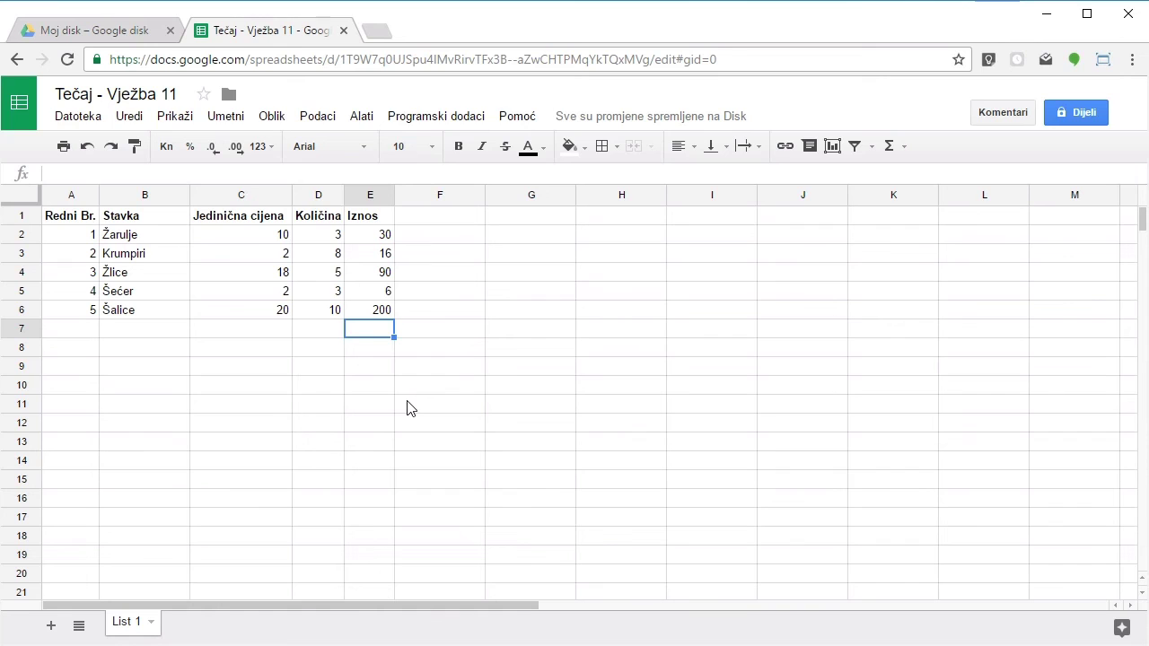
type("=")
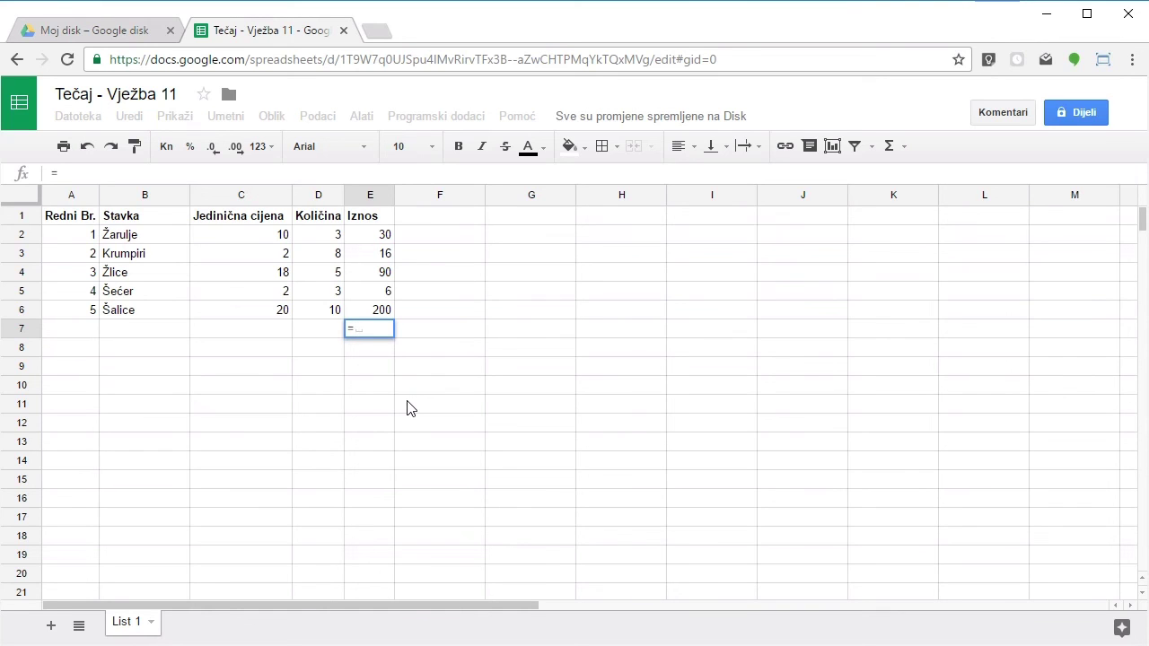
type("SUM")
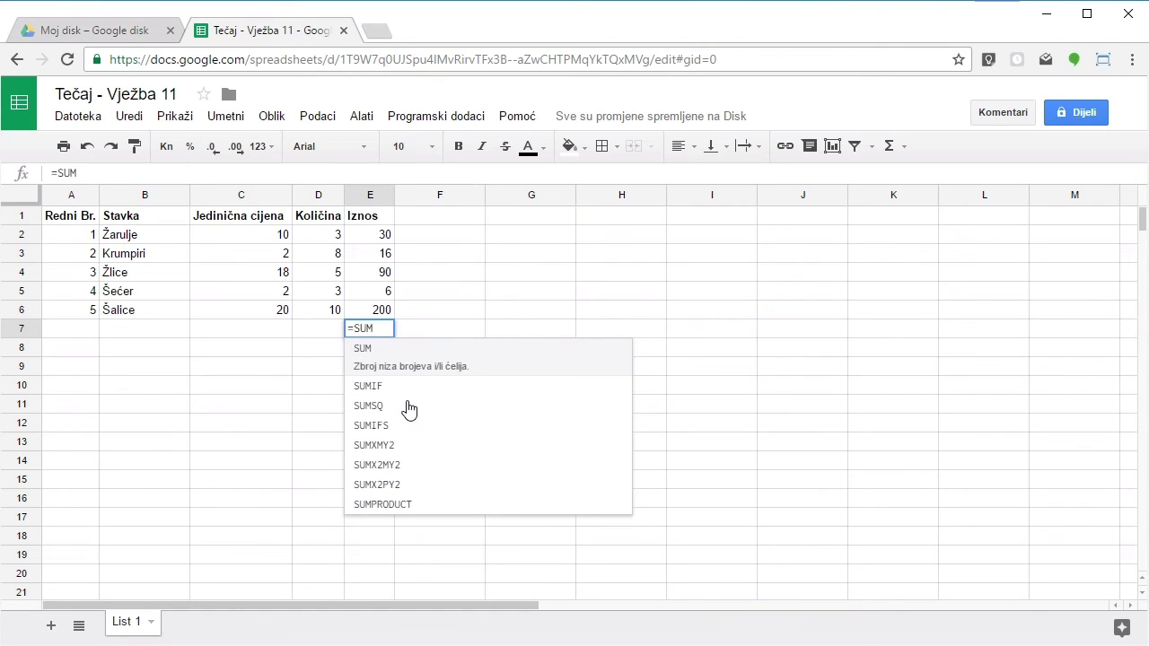
type("(")
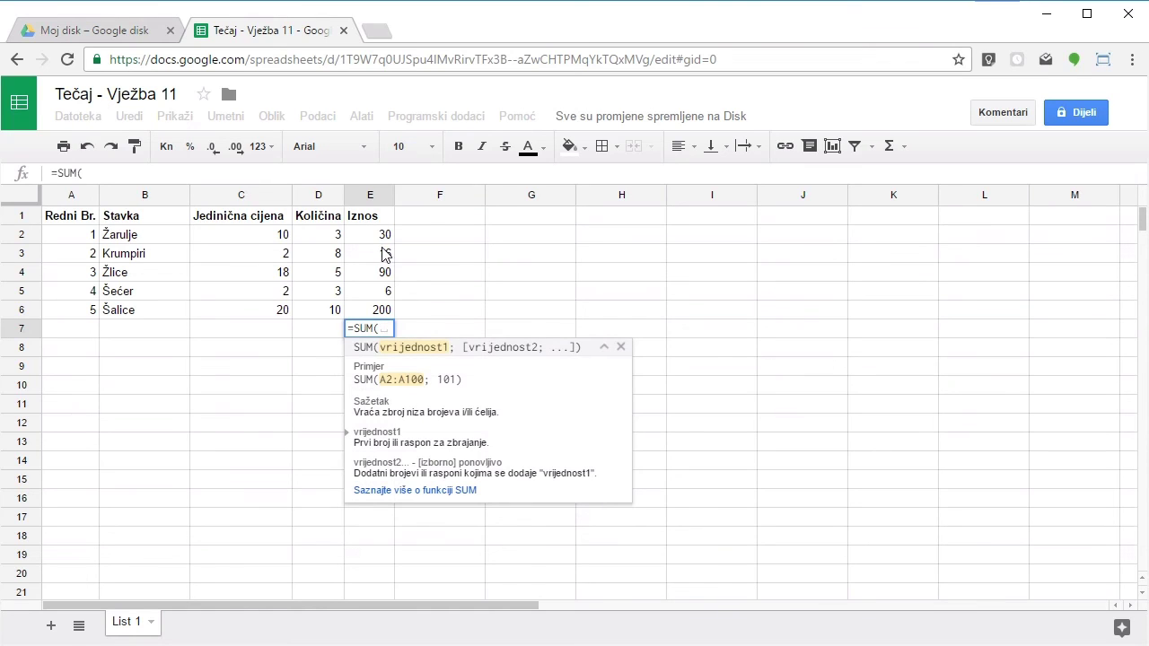
left_click_drag(381, 239, 384, 313)
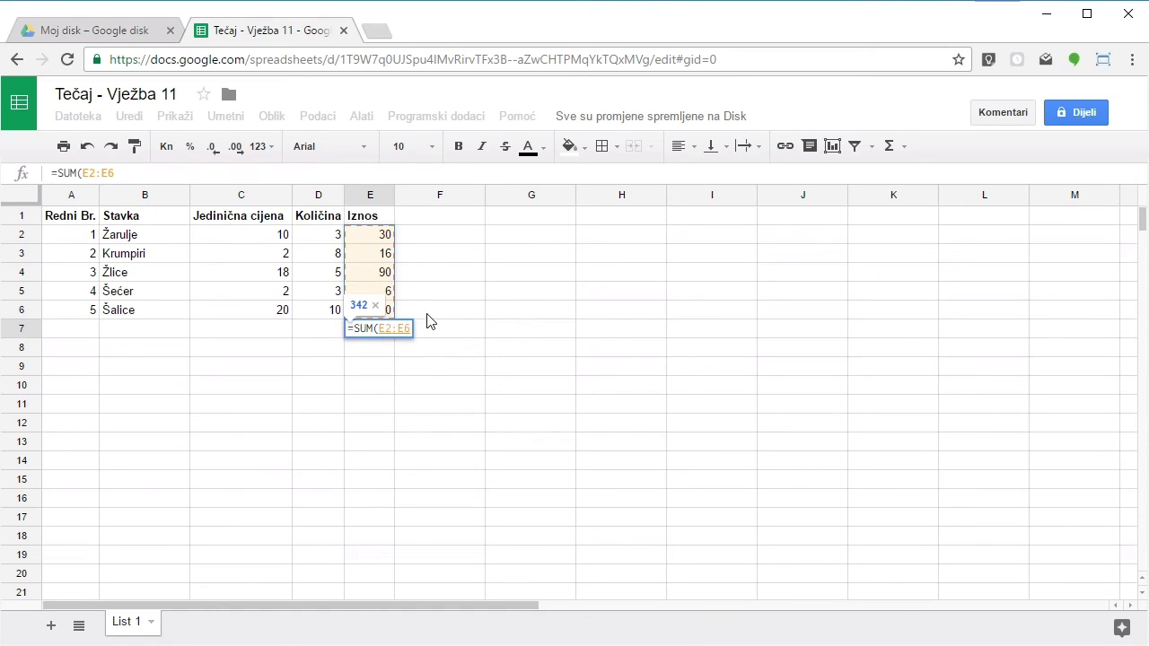
type(")")
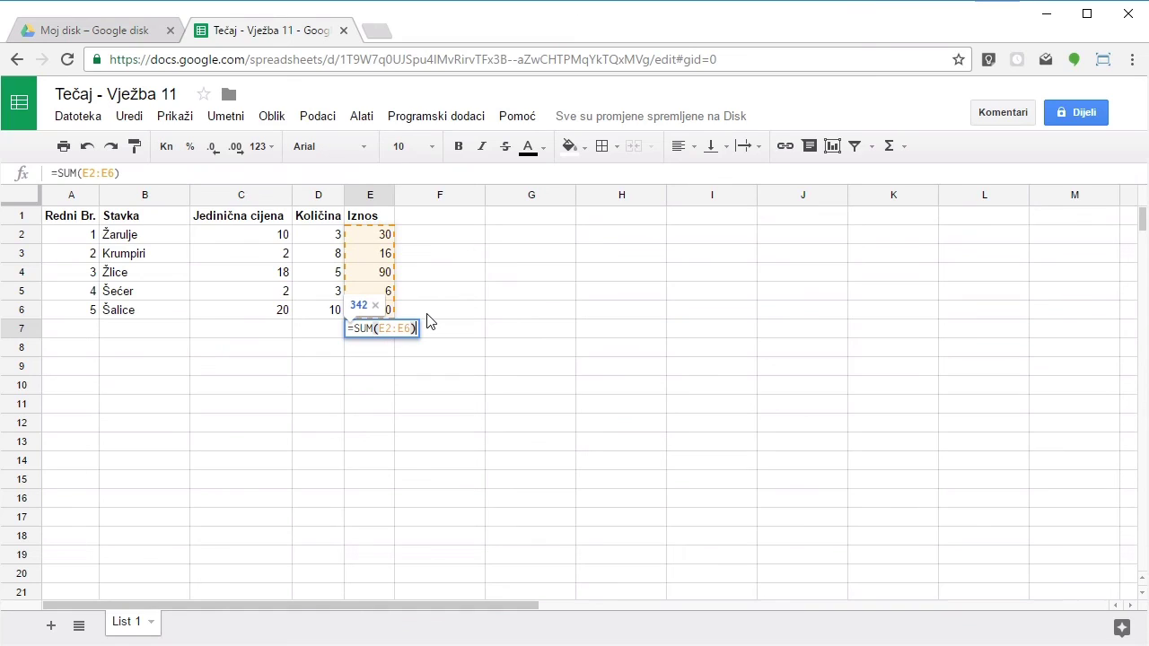
key("Return")
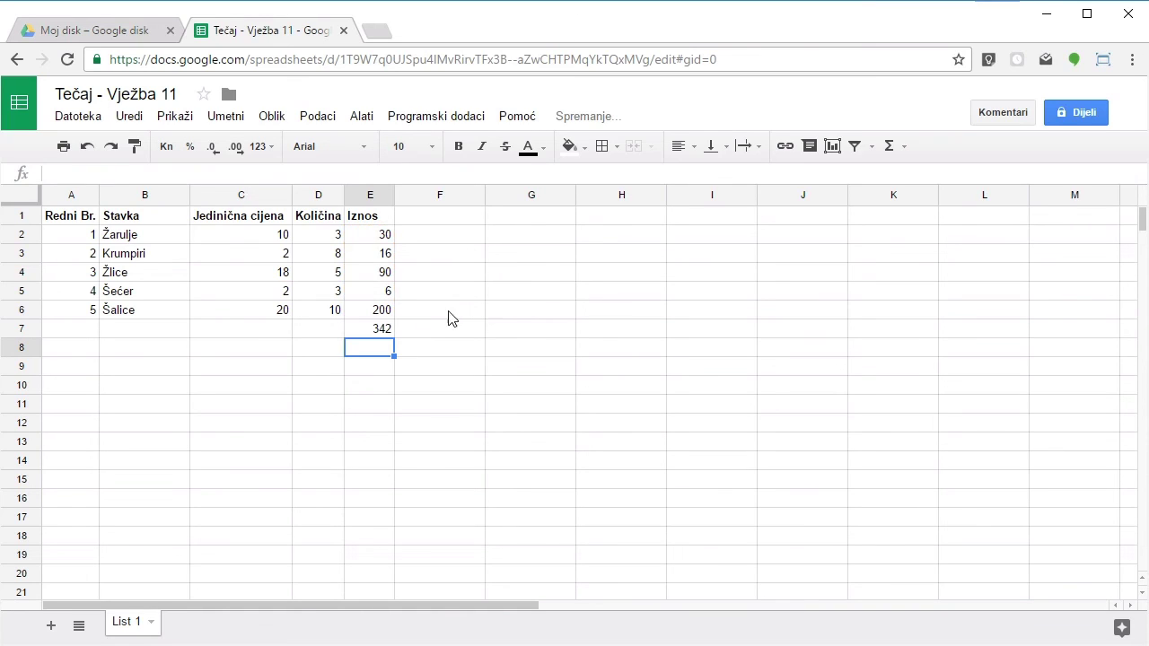
left_click(382, 331)
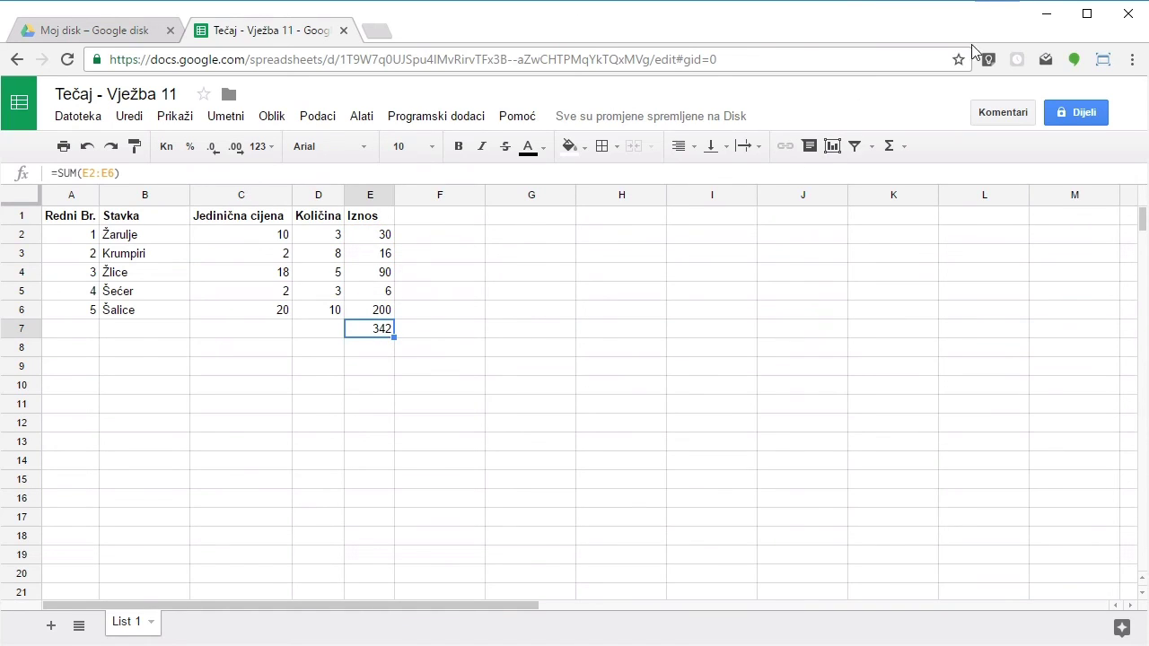
Enter the bold label "UKUPNO =" in cell C7, in the same row as the total
left_click(267, 330)
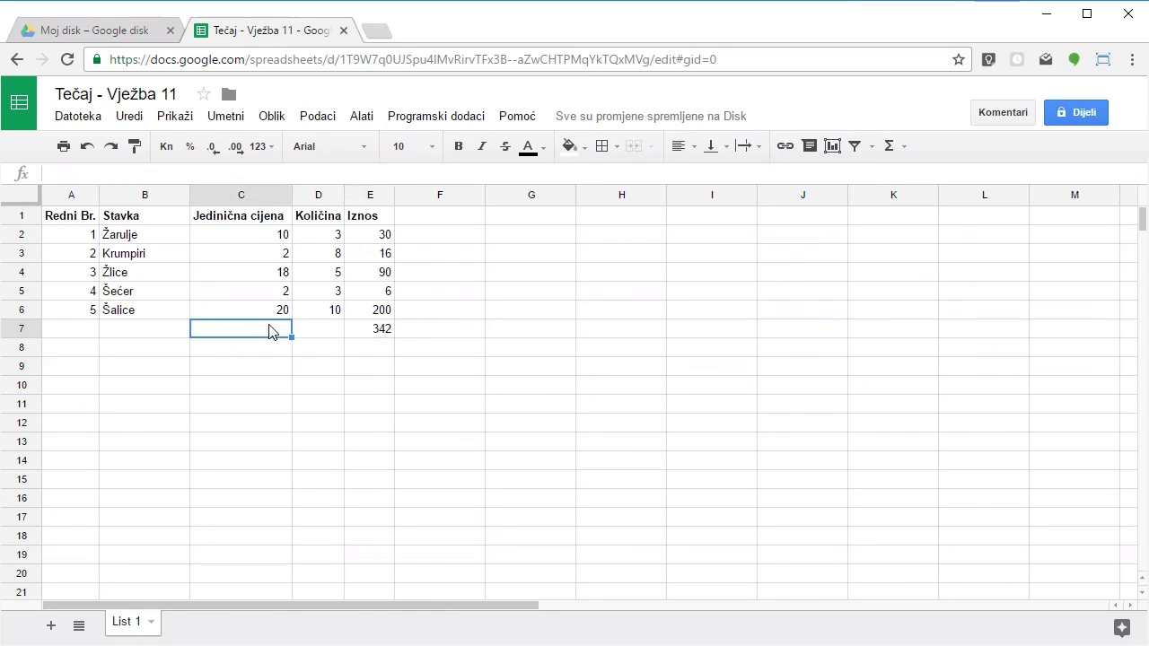
type("UKUPNO =")
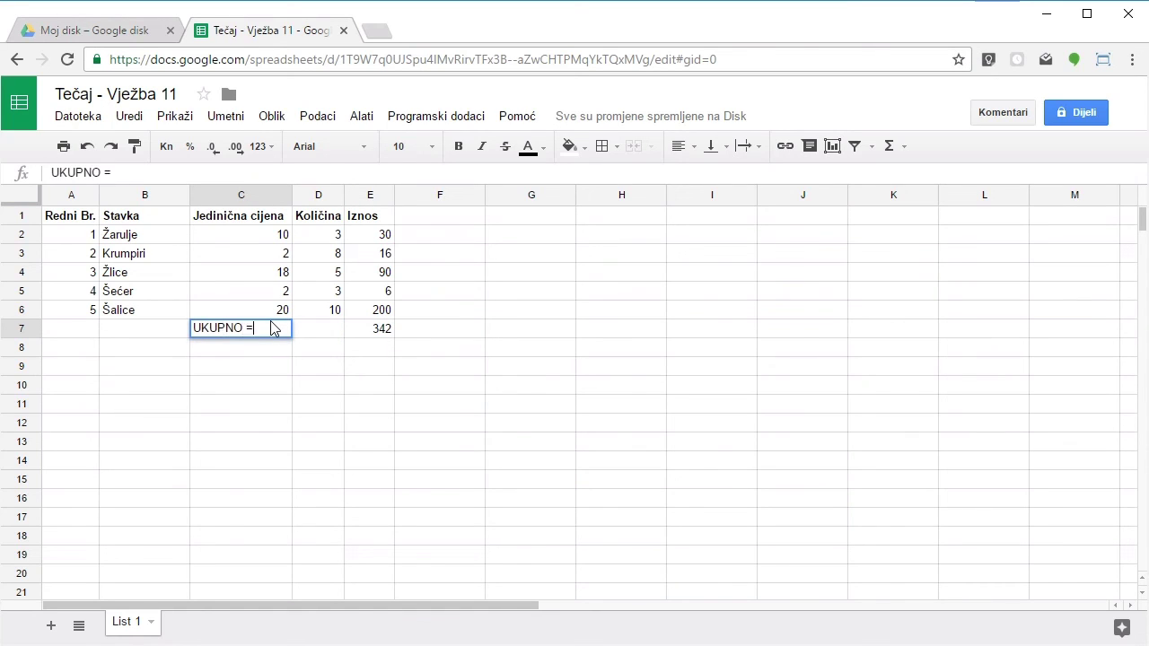
key("Return")
left_click(269, 325)
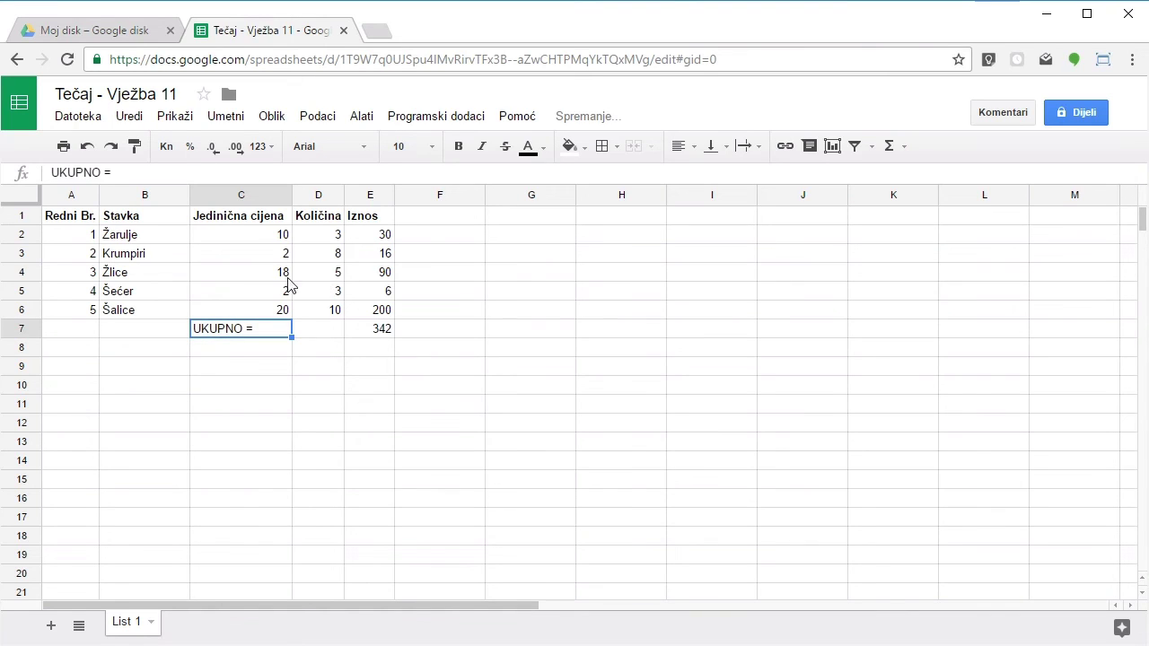
left_click(458, 146)
Apply borders around and between all cells of the item table A1:E6
left_click(81, 218)
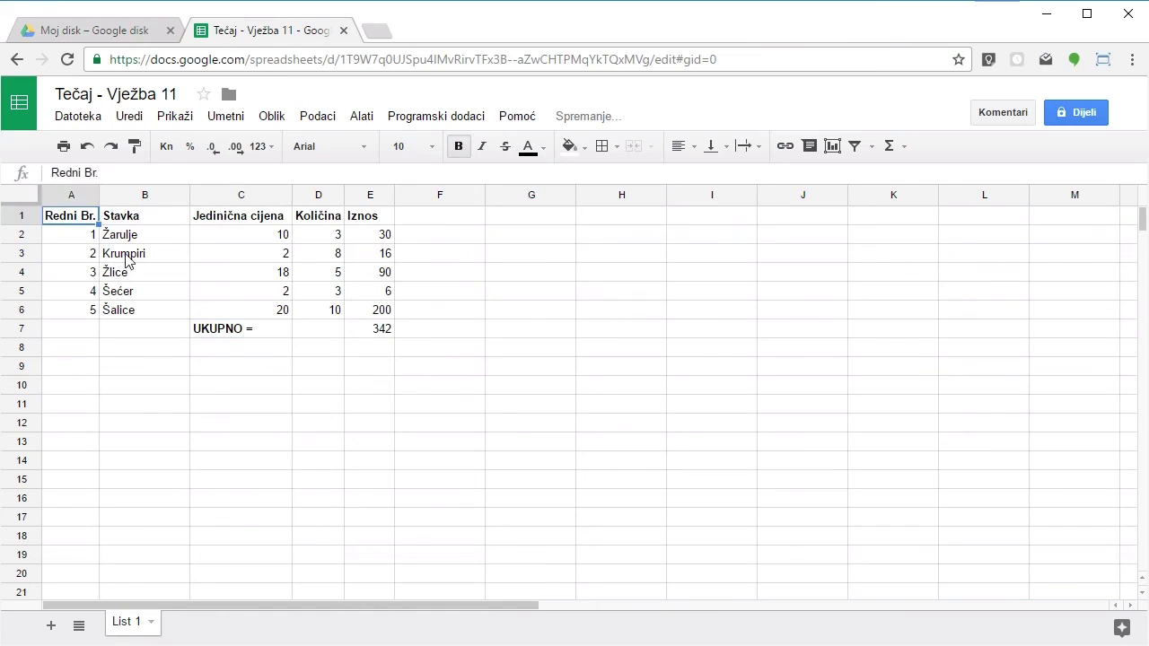
left_click_drag(380, 310, 318, 272)
left_click_drag(224, 260, 79, 219)
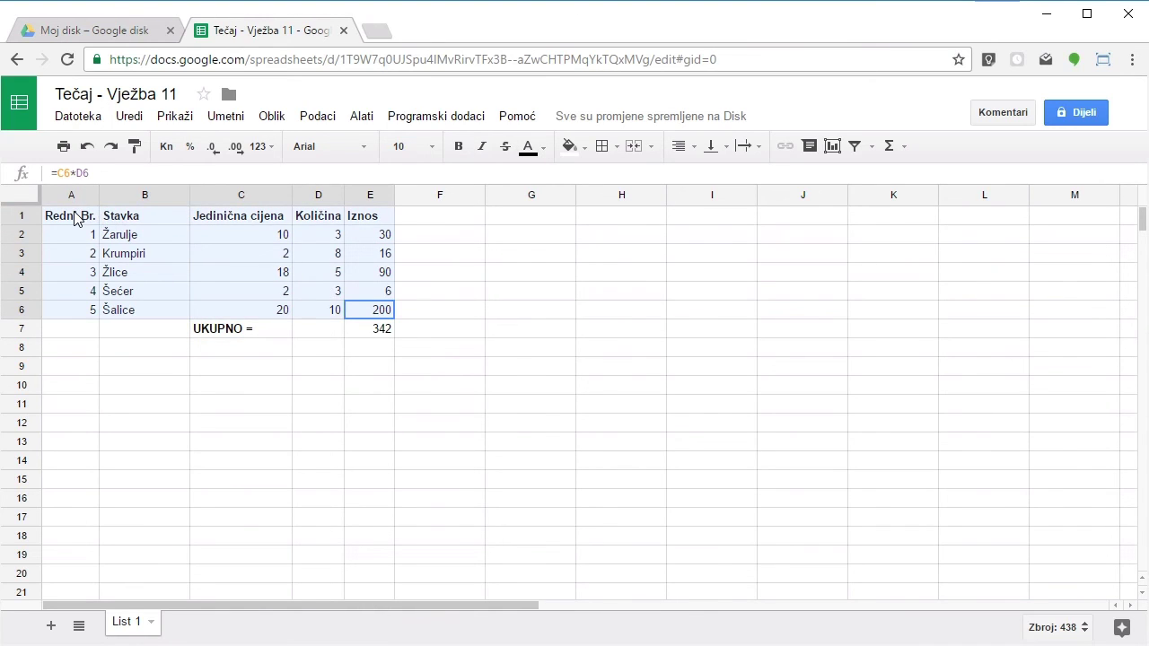
left_click(606, 152)
left_click(611, 182)
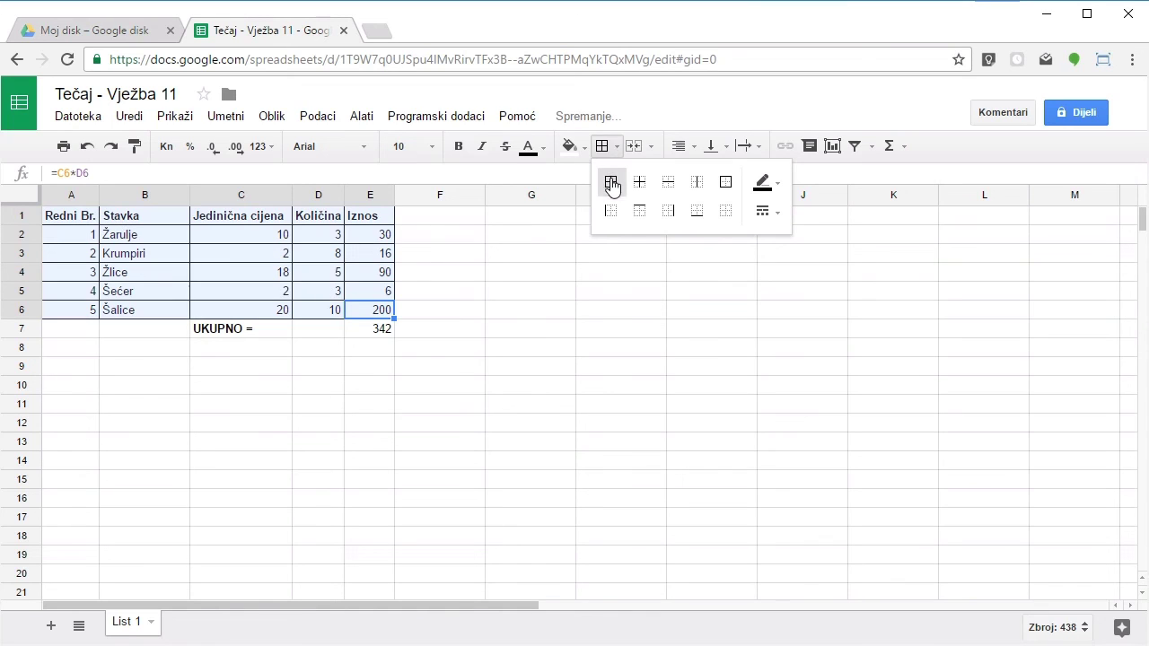
left_click(411, 353)
Fill the header cells A1:E1 with light yellow
left_click_drag(284, 332, 375, 332)
left_click(603, 147)
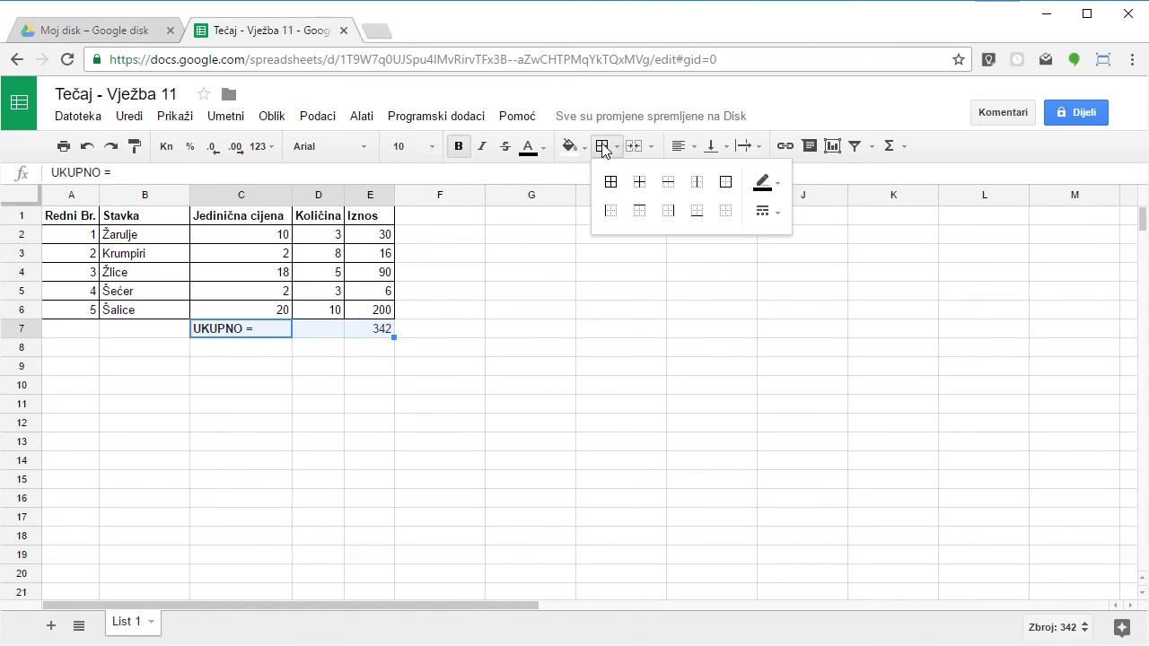
left_click_drag(86, 220, 372, 224)
left_click(569, 148)
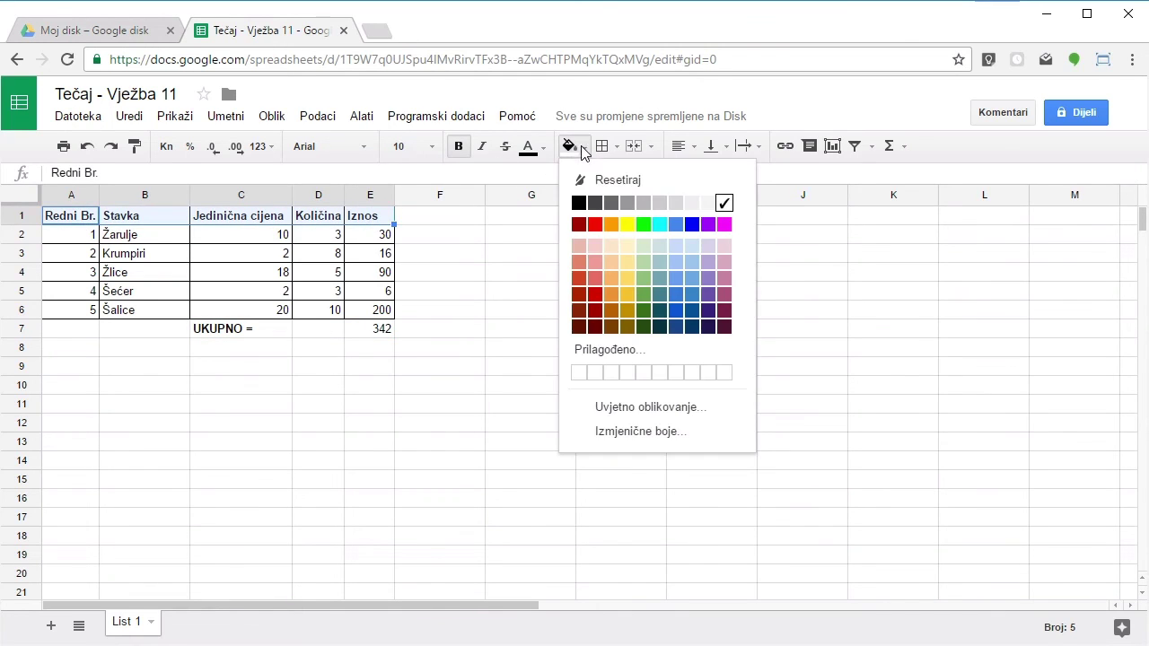
left_click(627, 261)
left_click(335, 351)
Fill the total in E7 with light green and the label cells C7:D7 with a slightly darker green
left_click(358, 331)
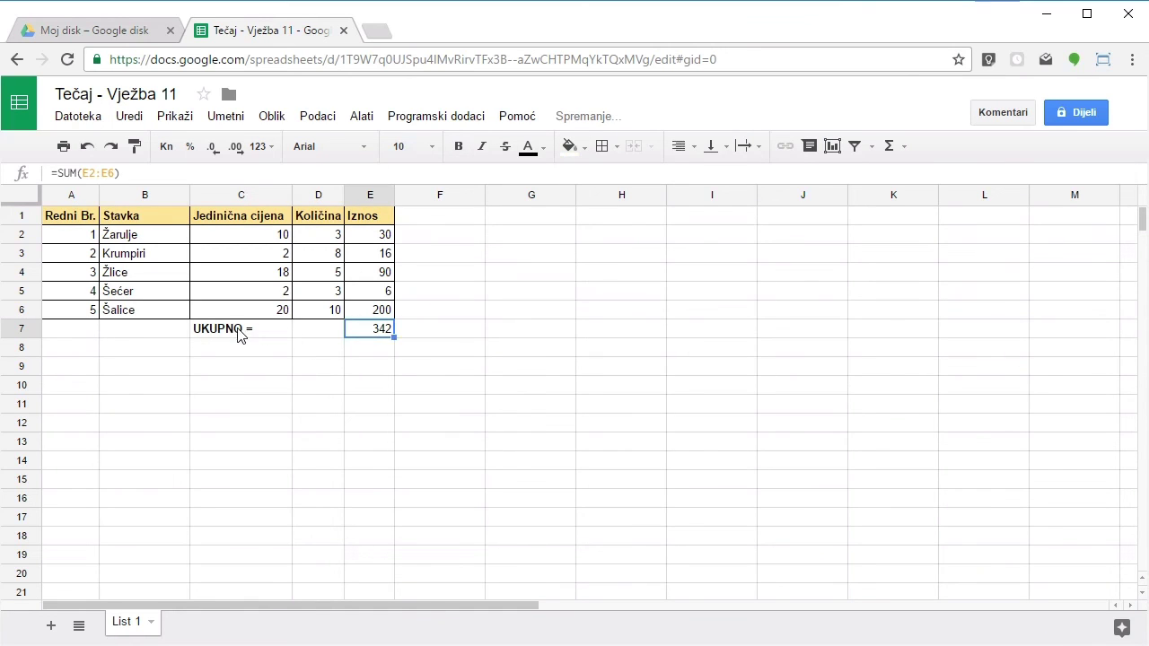
left_click(569, 147)
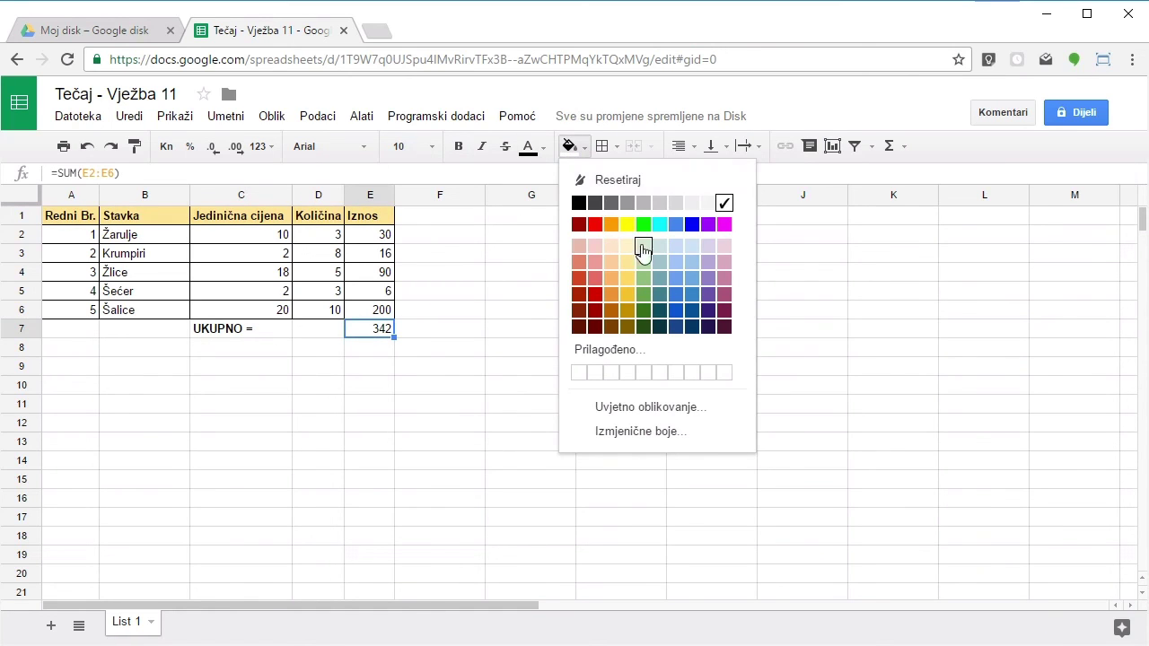
left_click(643, 261)
left_click_drag(261, 331, 319, 332)
left_click(569, 146)
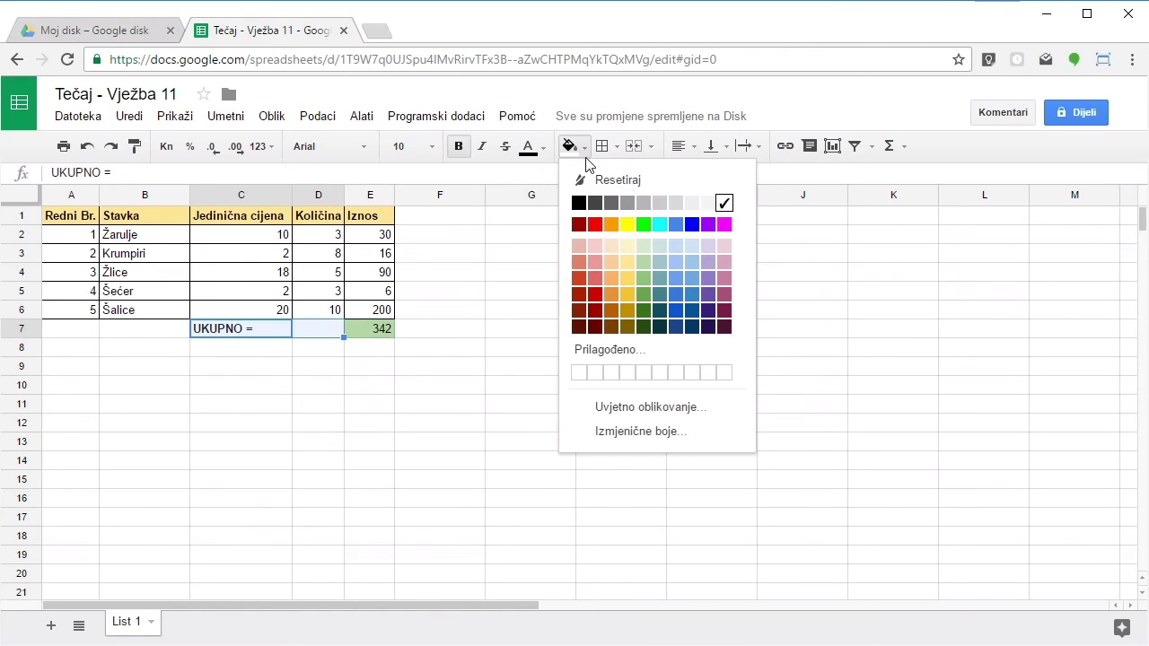
left_click(643, 277)
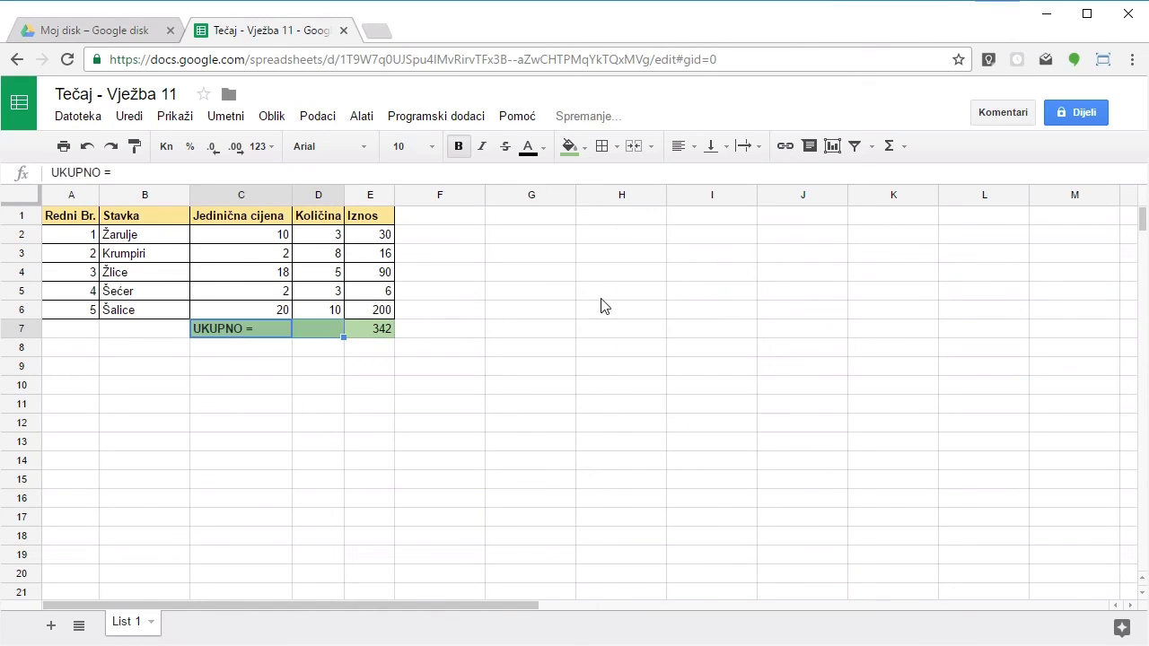
left_click(532, 330)
Apply borders around and between the cells of the total row, C7:E7
left_click_drag(260, 330, 387, 334)
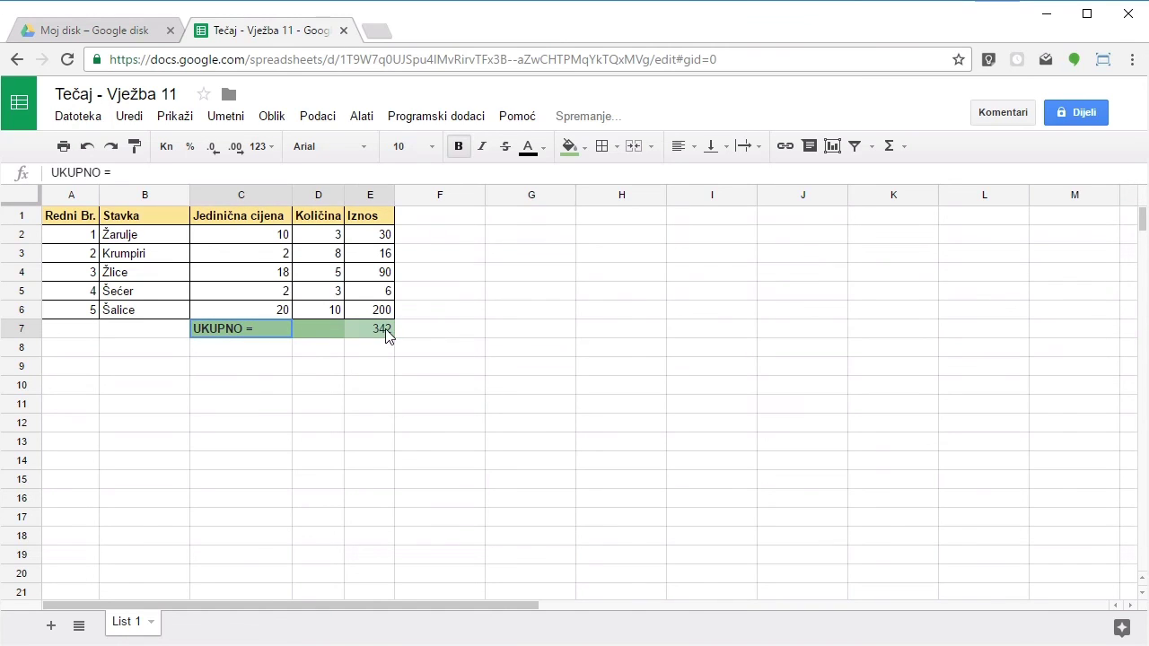
left_click(604, 146)
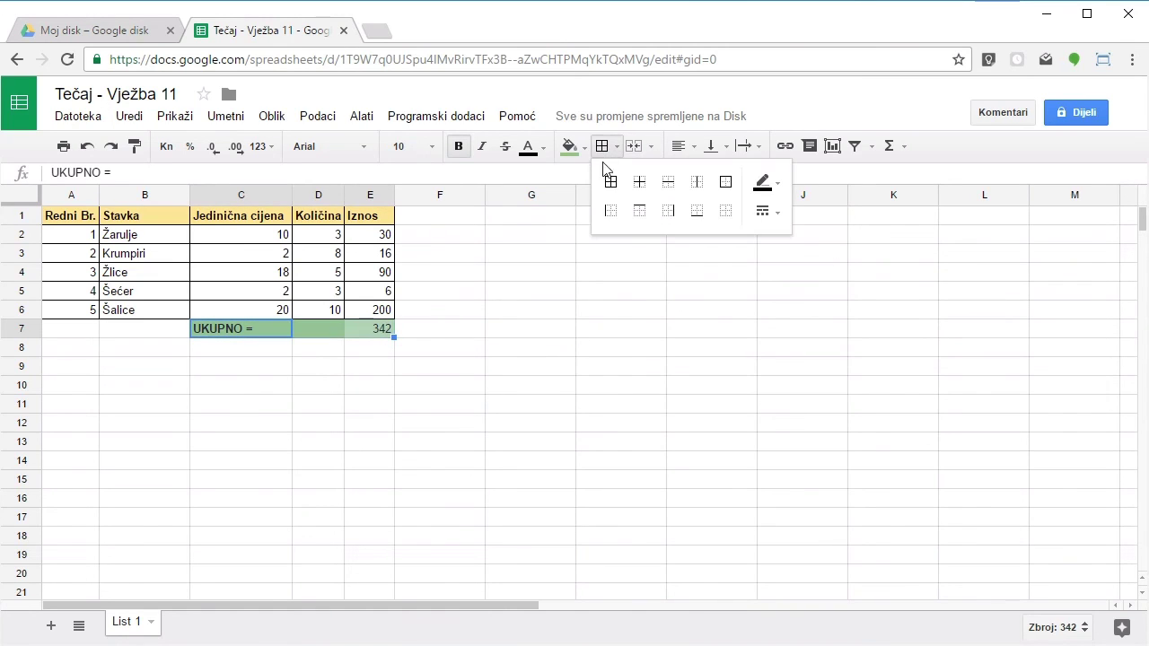
left_click(610, 186)
left_click(489, 312)
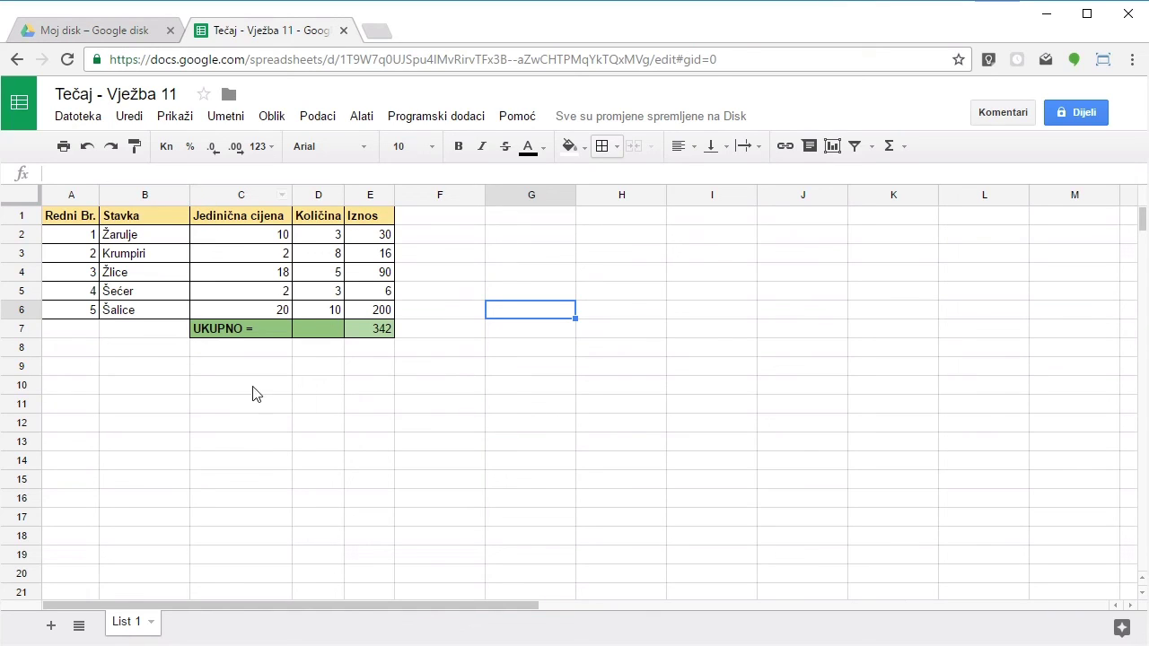
left_click(330, 406)
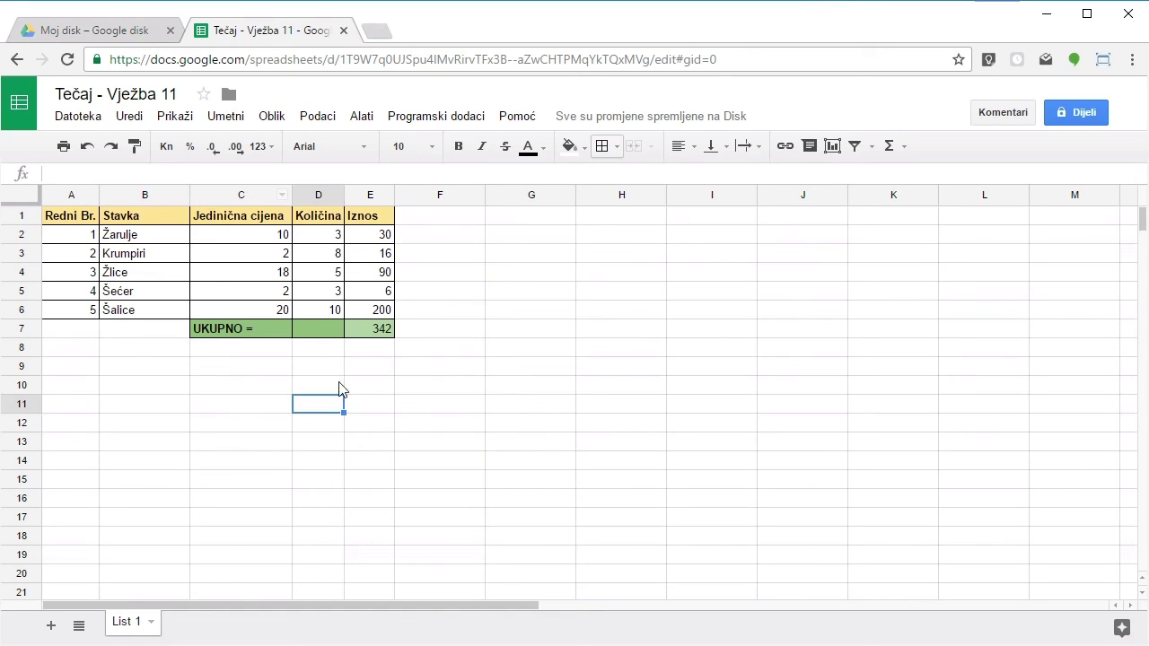
Set the Količina value for Krumpiri in D3 to 3
left_click(329, 257)
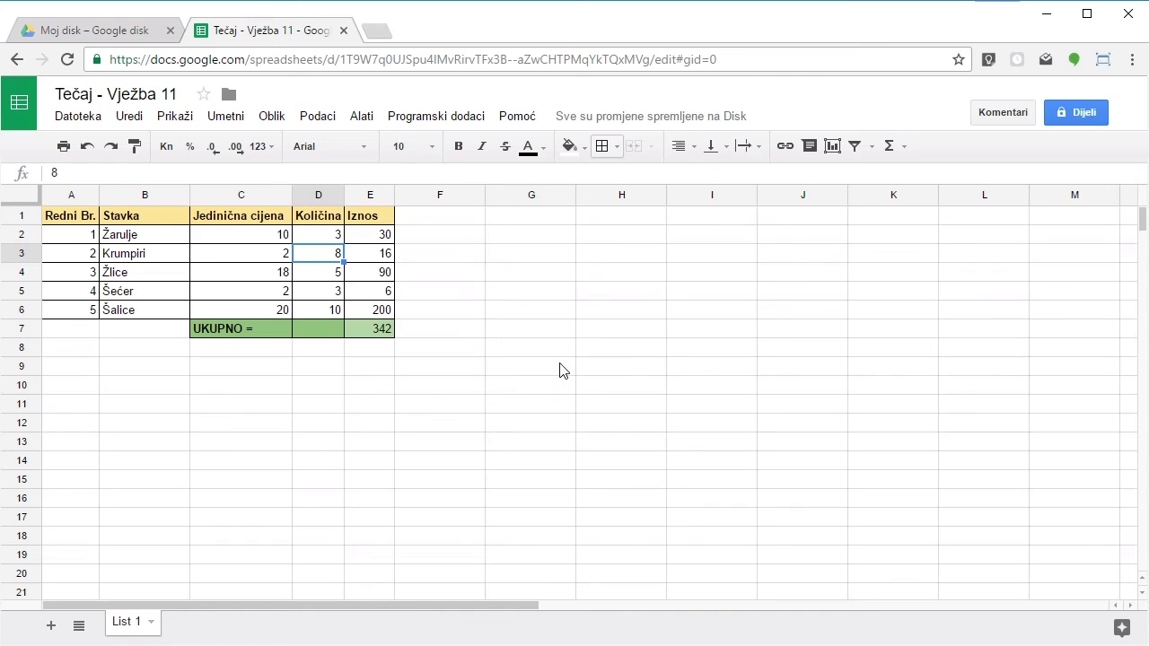
type("3")
key("Return")
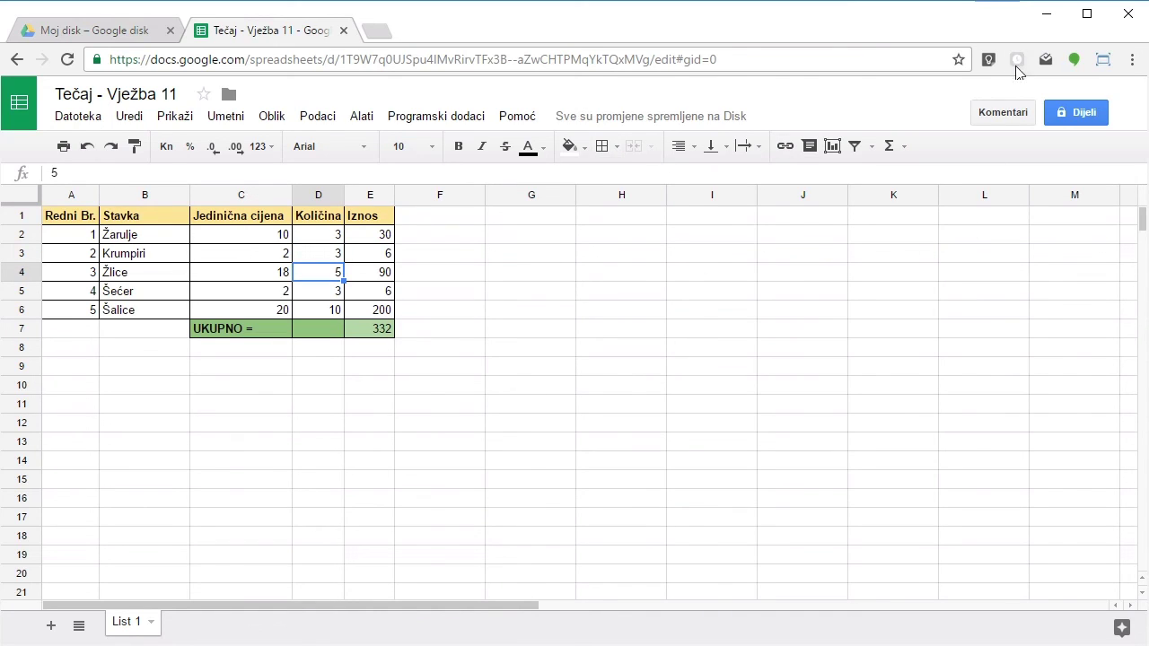
Fill the amount cells E2:E6 in the Iznos column with the palest green
mouse_move(386, 310)
left_mouse_down()
mouse_move(337, 327)
mouse_move(395, 316)
left_mouse_up()
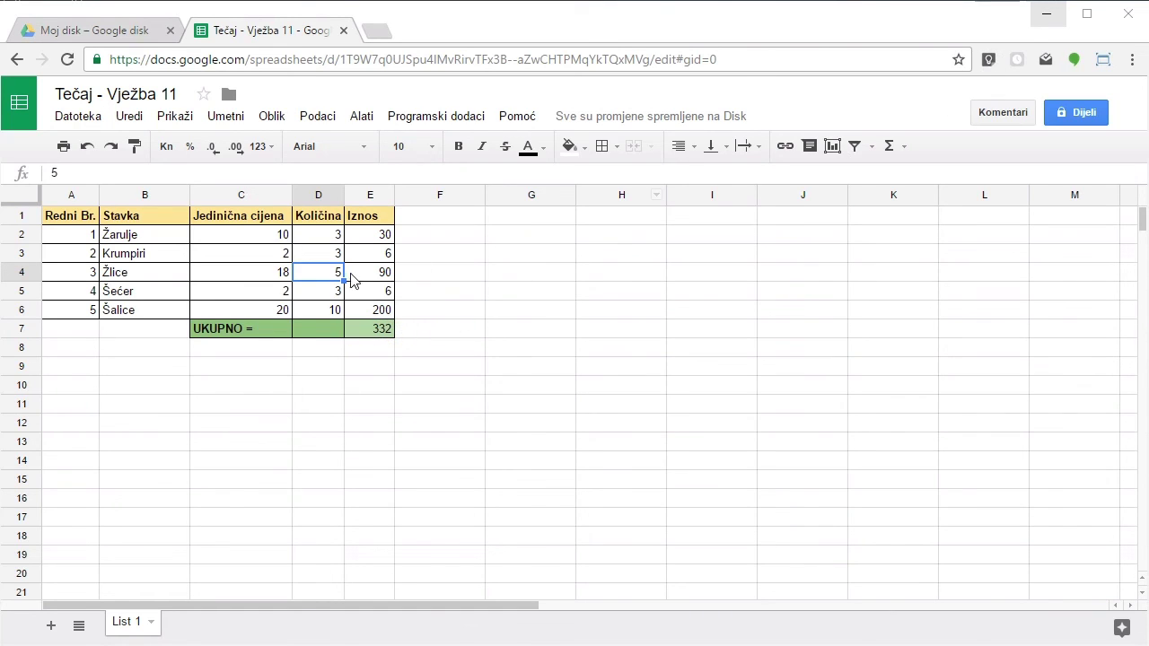
left_click(482, 278)
left_click_drag(368, 238, 375, 308)
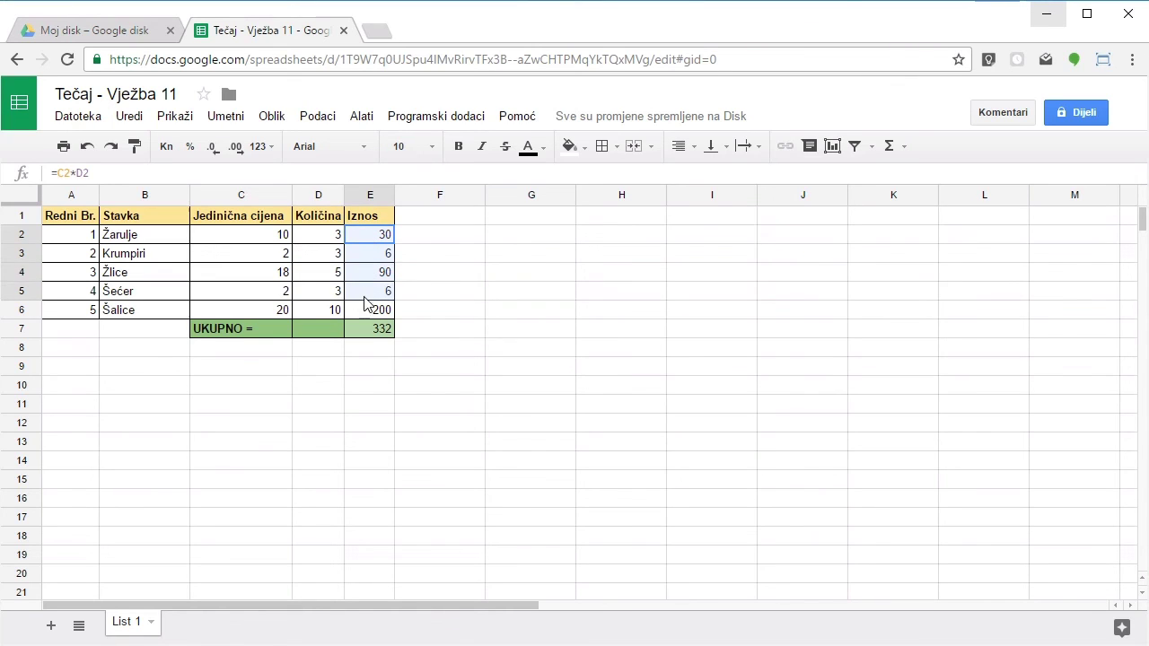
left_click(582, 155)
left_click(641, 247)
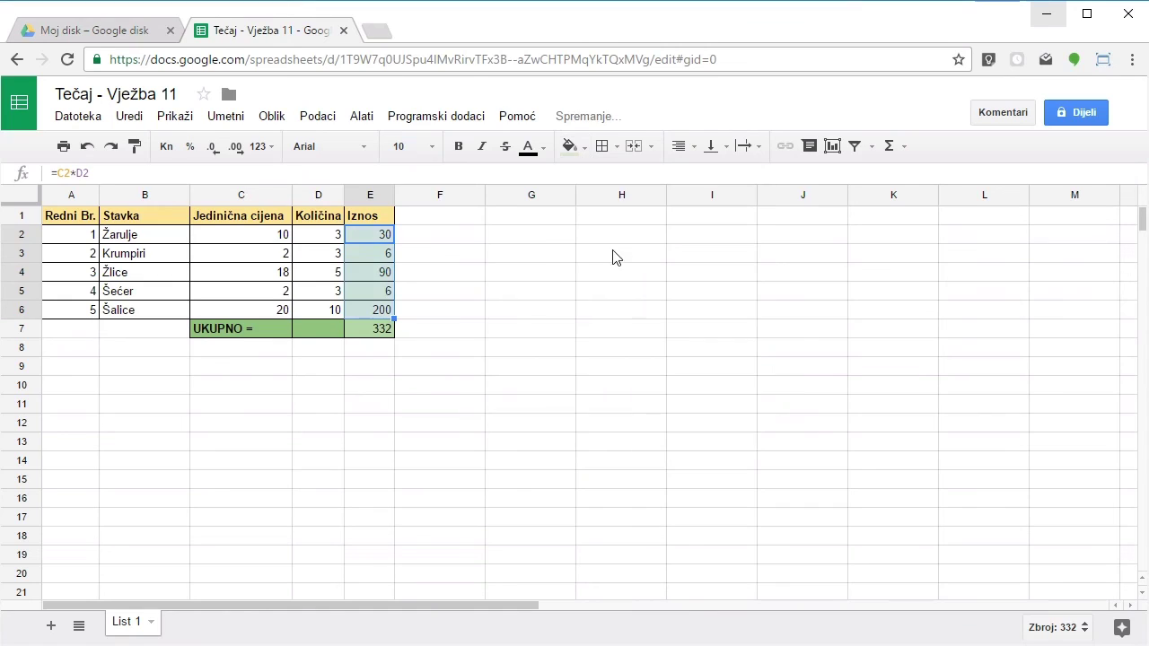
left_click(458, 316)
Review the amount formulas in the Iznos column, the SUM formula in E7, and the price and quantity cells for Žarulje
left_click(379, 239)
key("Down")
key("Down")
key("Down")
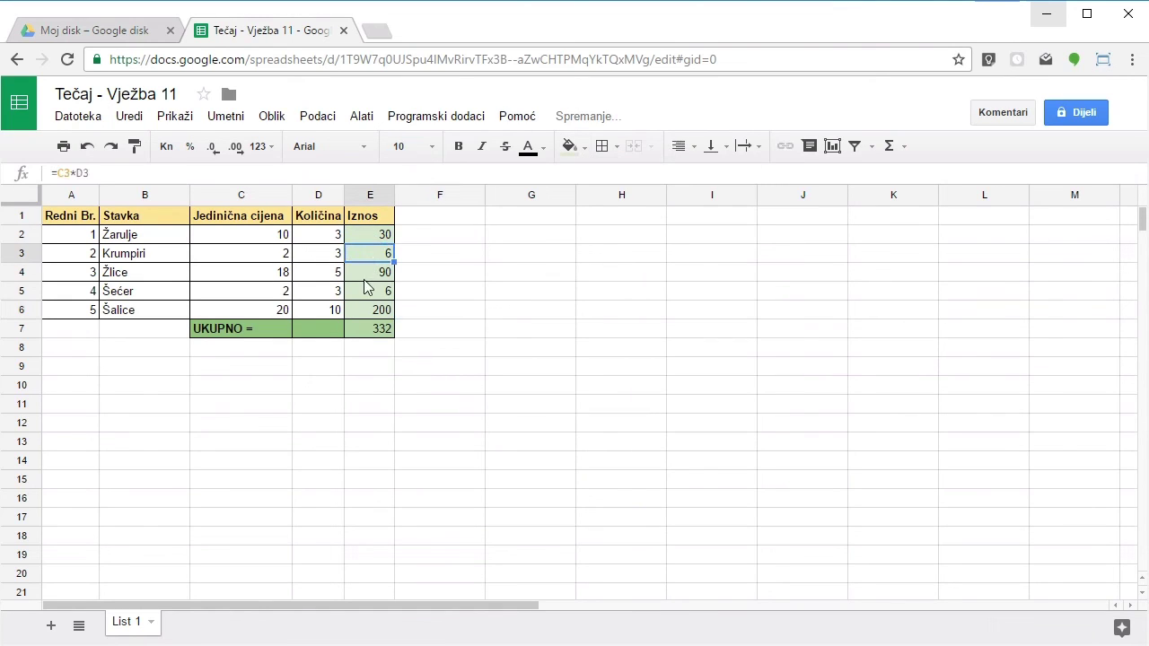
left_click(370, 310)
left_click(369, 330)
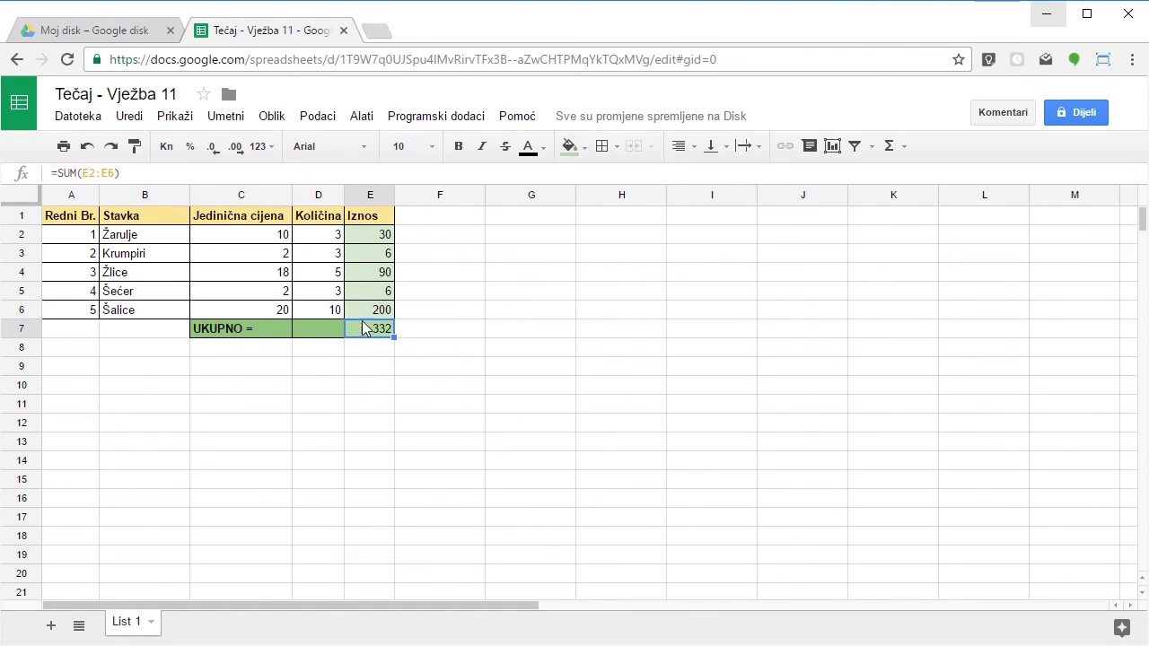
left_click(312, 240)
left_click(276, 242)
left_click(329, 246)
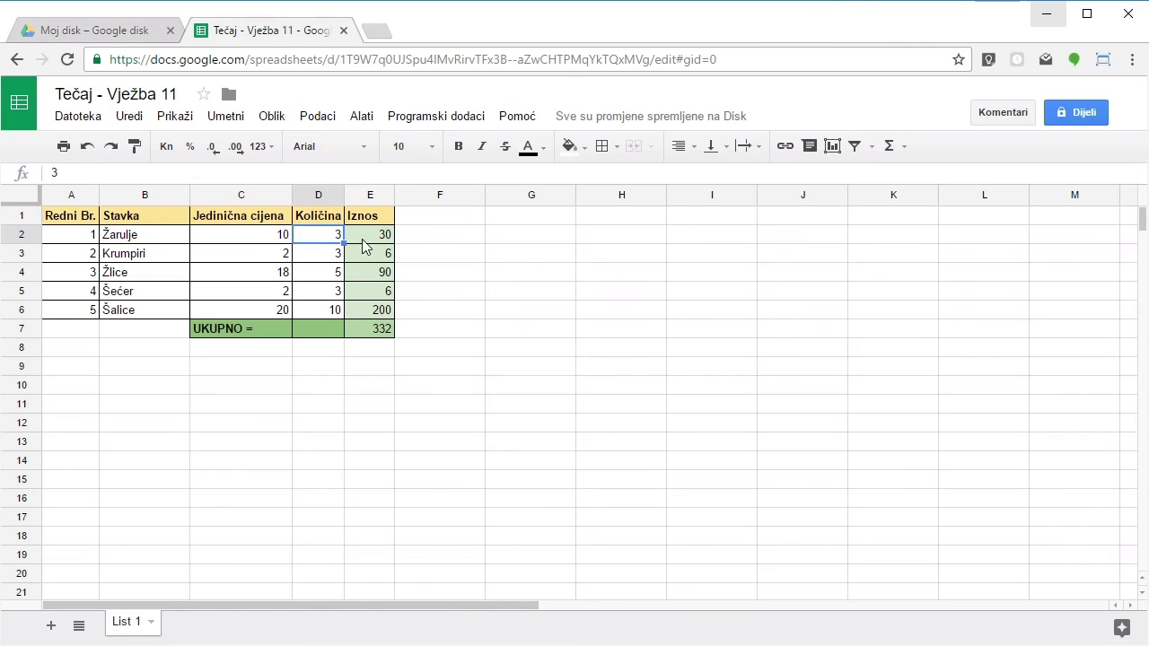
left_click(368, 246)
left_click(375, 259)
left_click(373, 292)
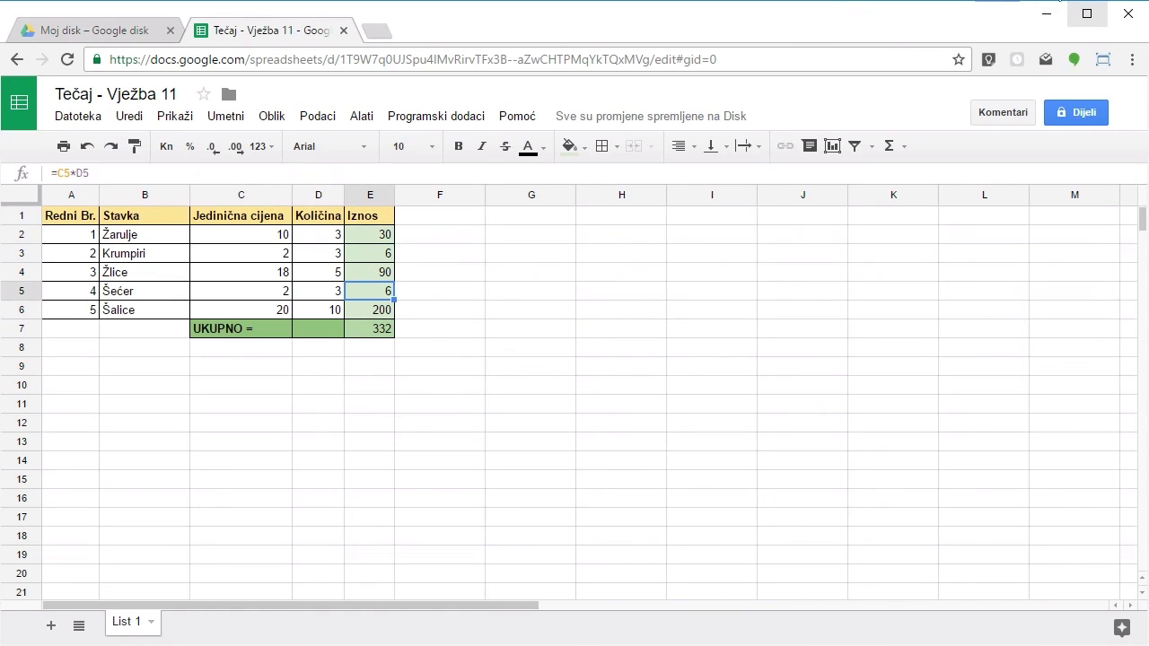
left_click(1056, 1)
mouse_move(83, 159)
left_mouse_down()
mouse_move(50, 161)
mouse_move(37, 185)
mouse_move(94, 158)
left_mouse_up()
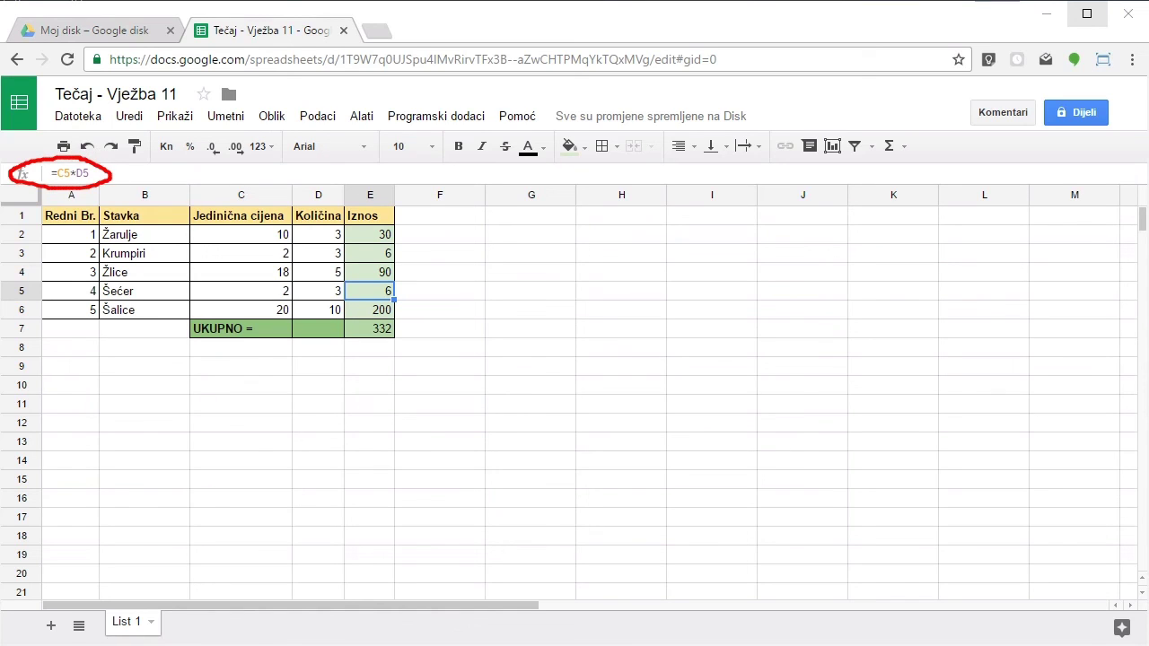
left_click(1056, 1)
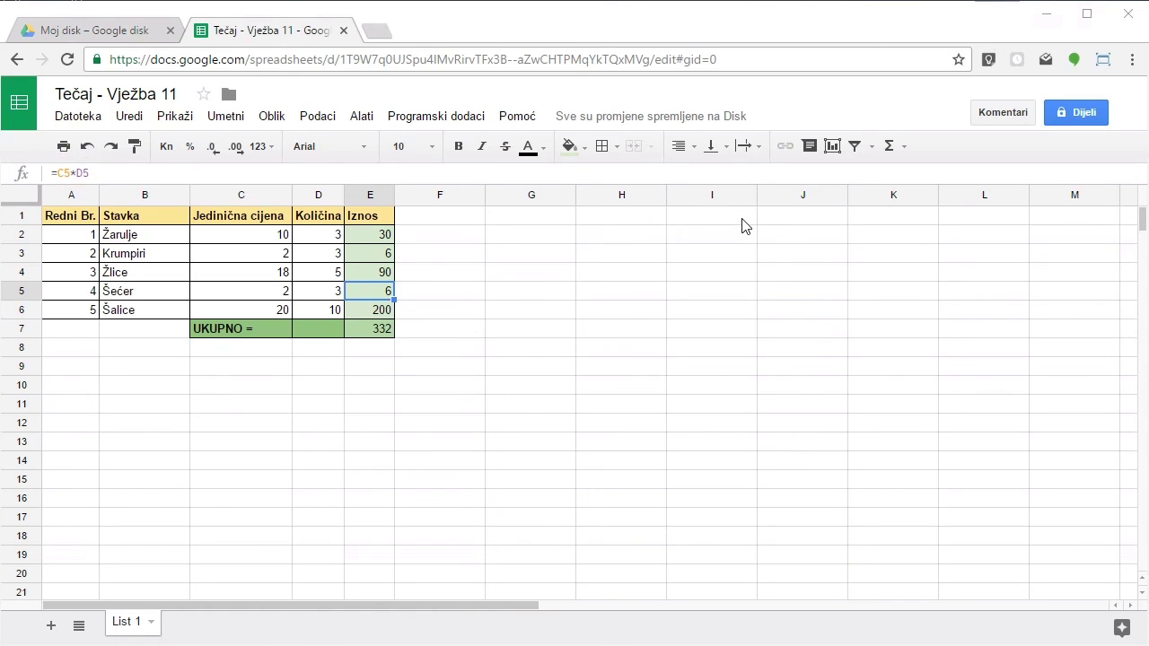
left_click(507, 253)
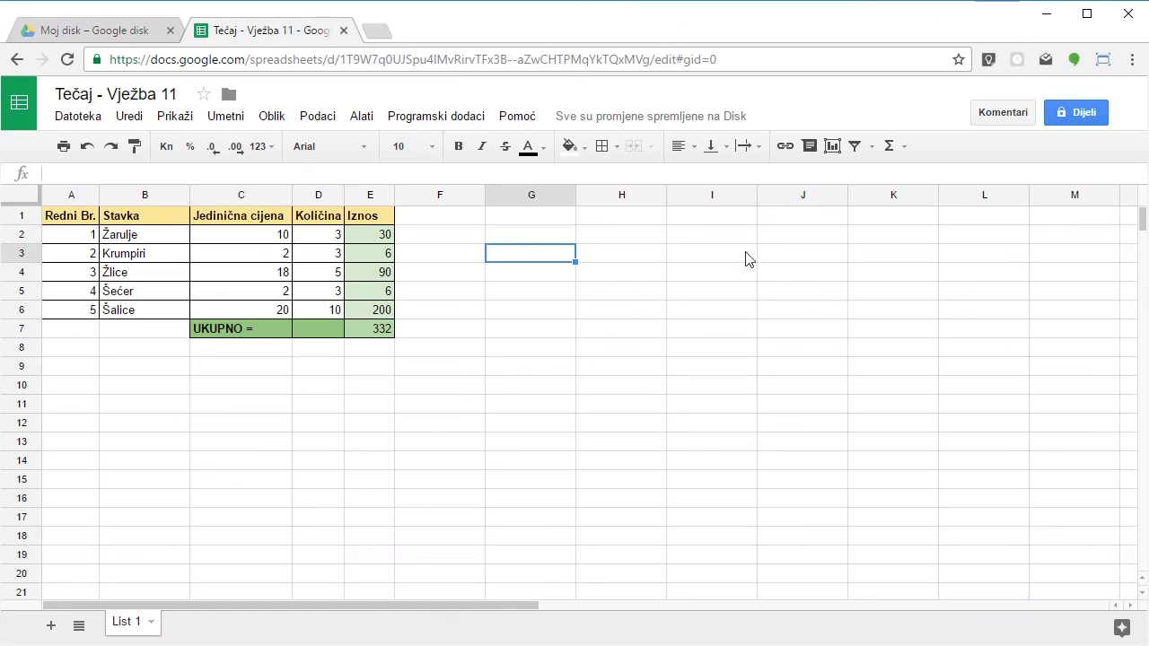